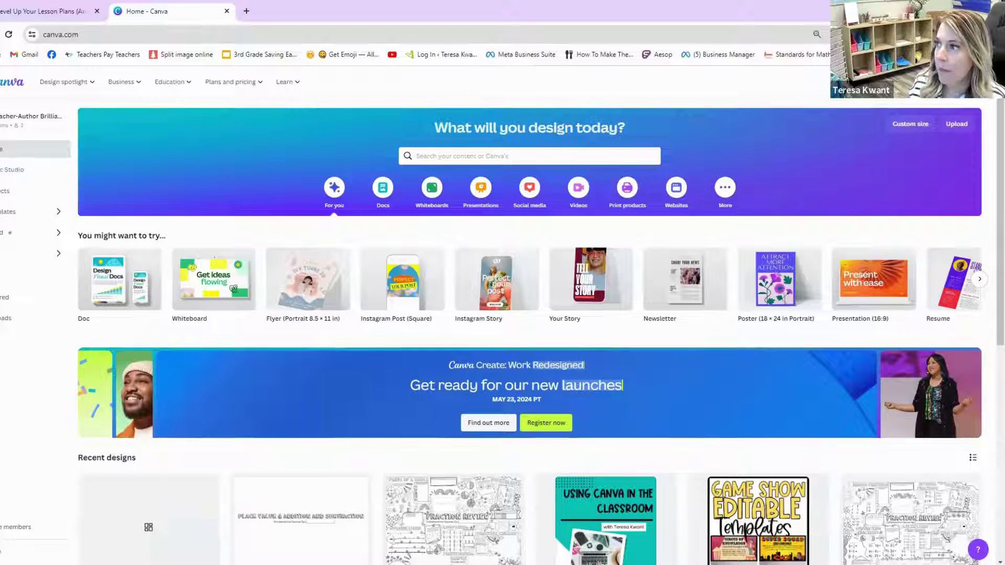
Search the design types for 'newsletter' to list the newsletter formats.
left_click(922, 81)
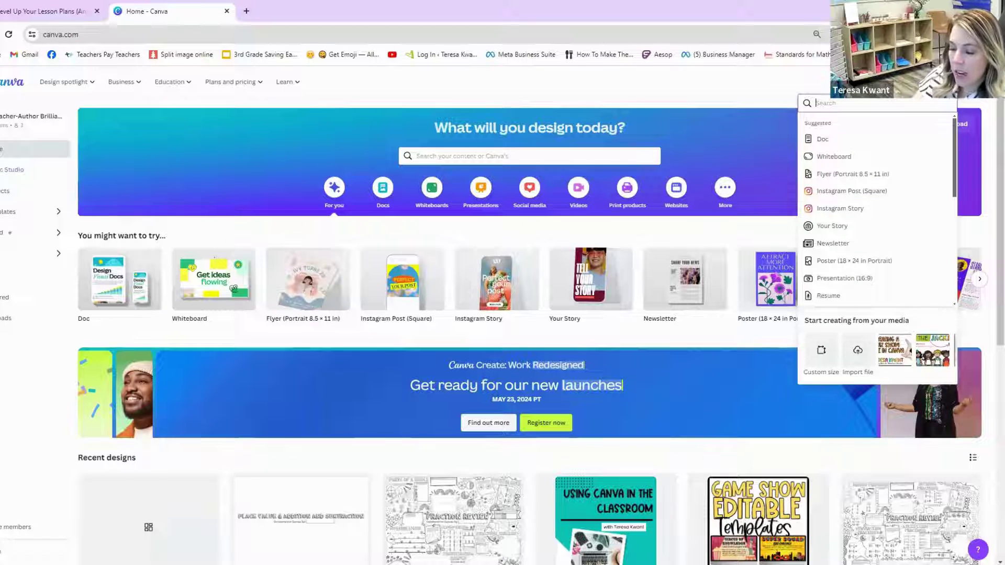
type("newsletter")
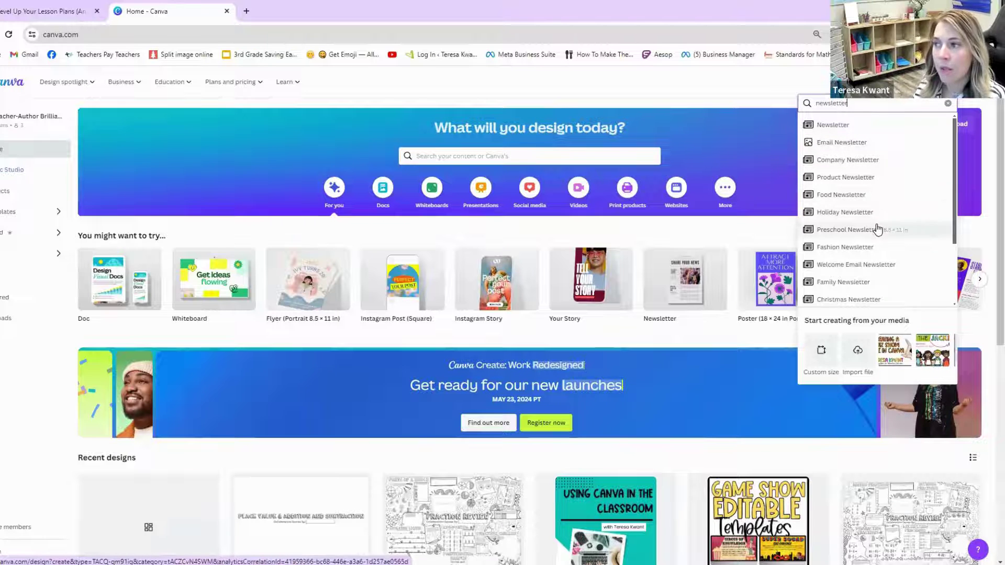
scroll(878, 228, "down", 1)
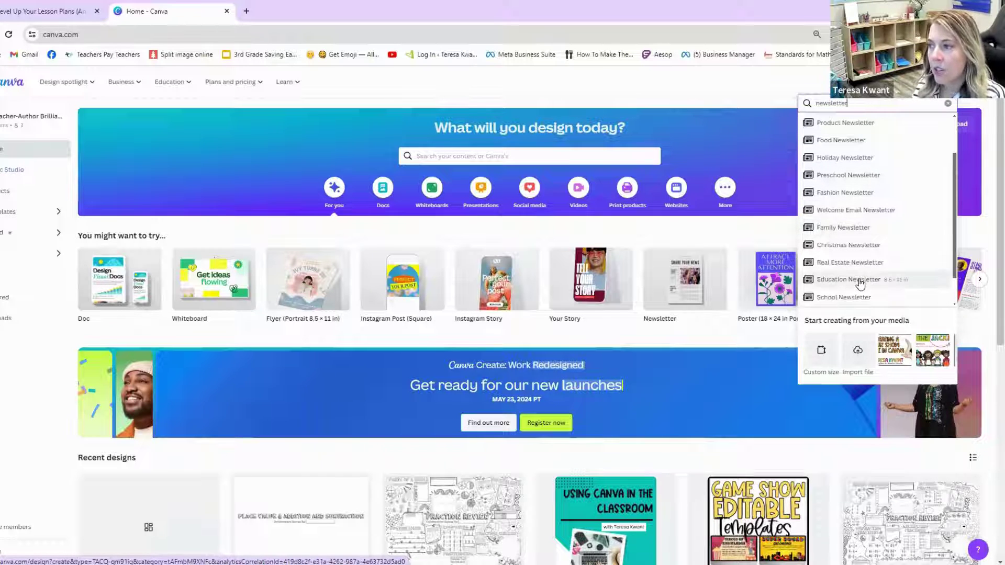
scroll(866, 281, "down", 1)
scroll(869, 277, "down", 1)
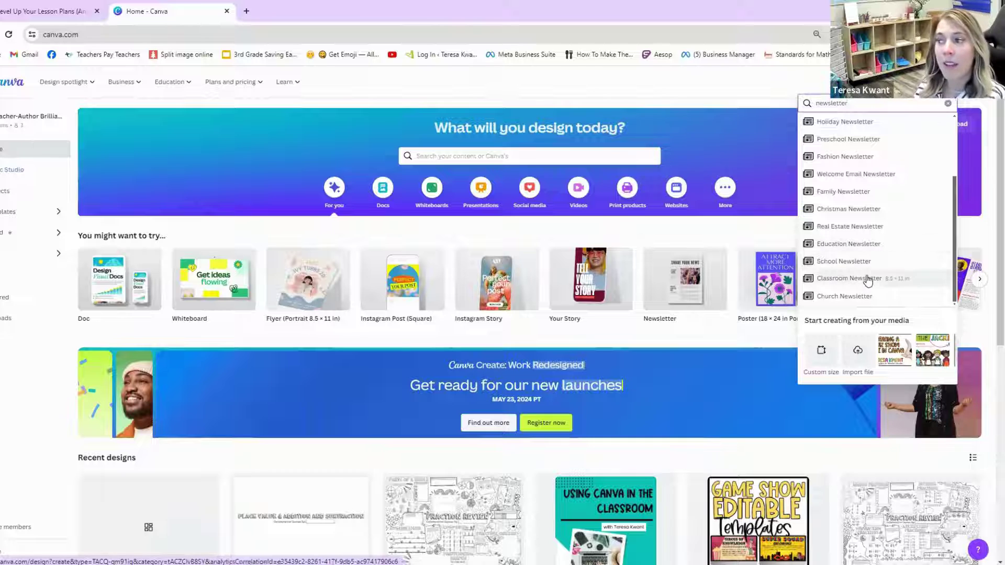
scroll(872, 274, "up", 2)
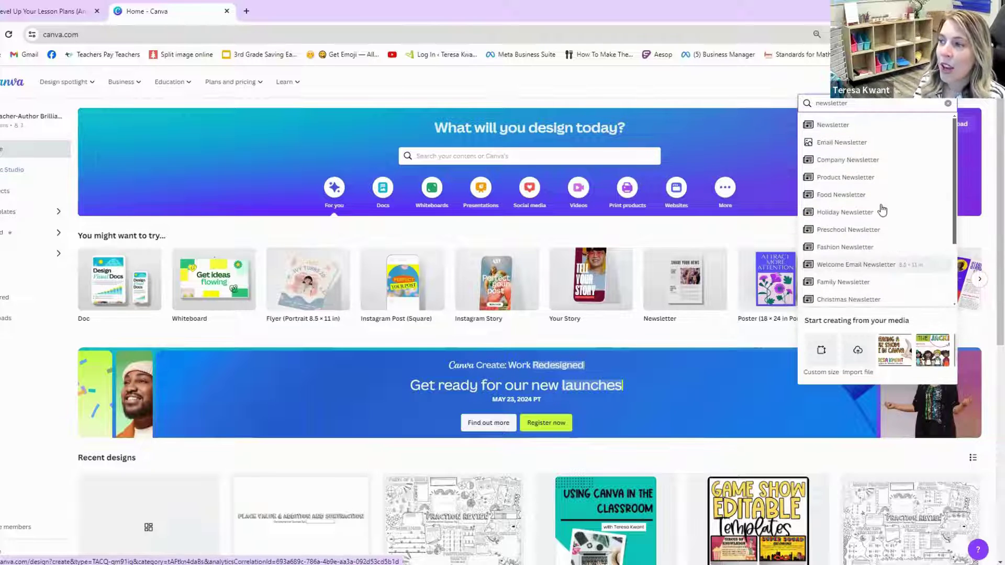
Create a new blank Newsletter design.
left_click(833, 126)
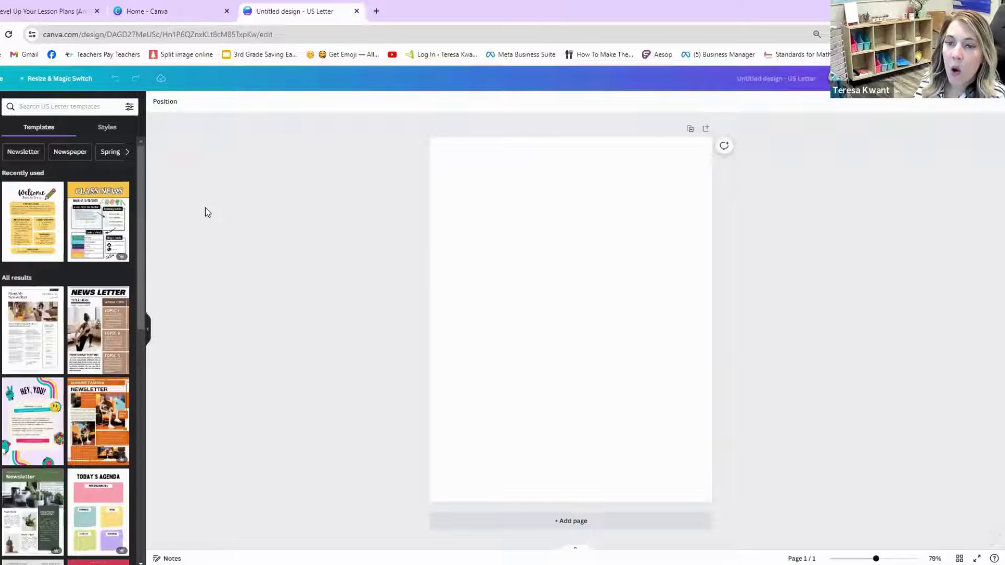
scroll(97, 249, "down", 5)
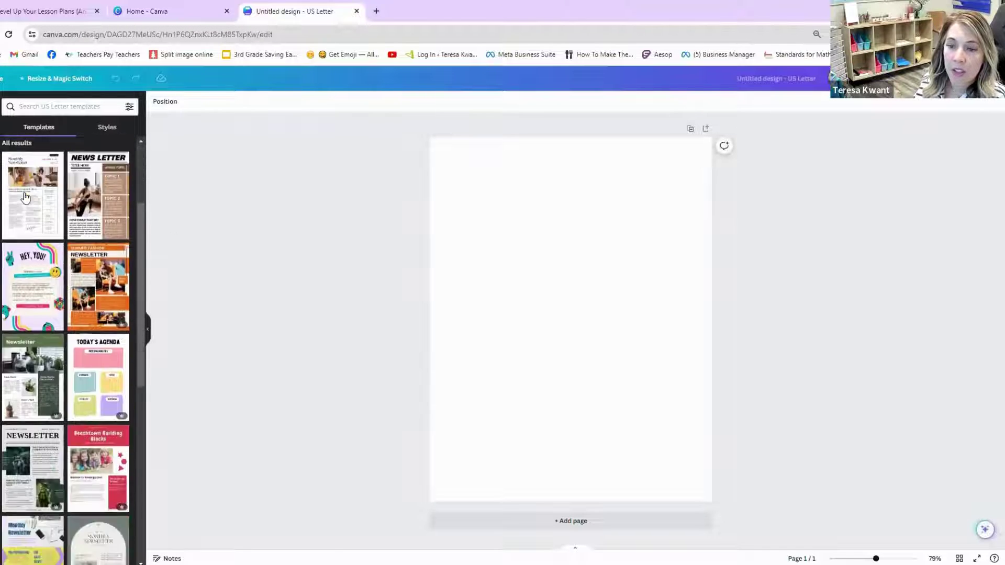
scroll(97, 250, "down", 3)
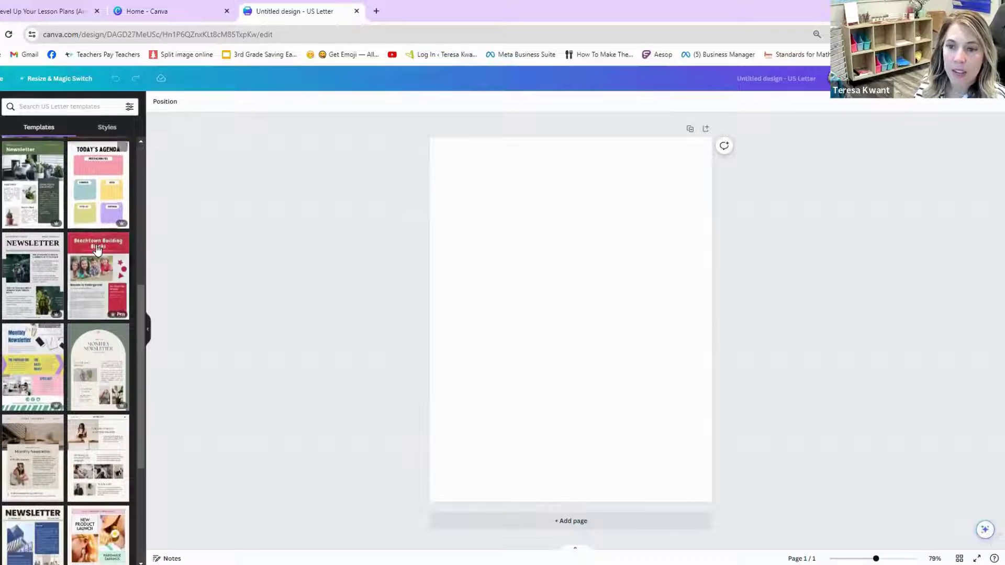
Search the templates for 'classroom' and browse the results.
left_click(62, 108)
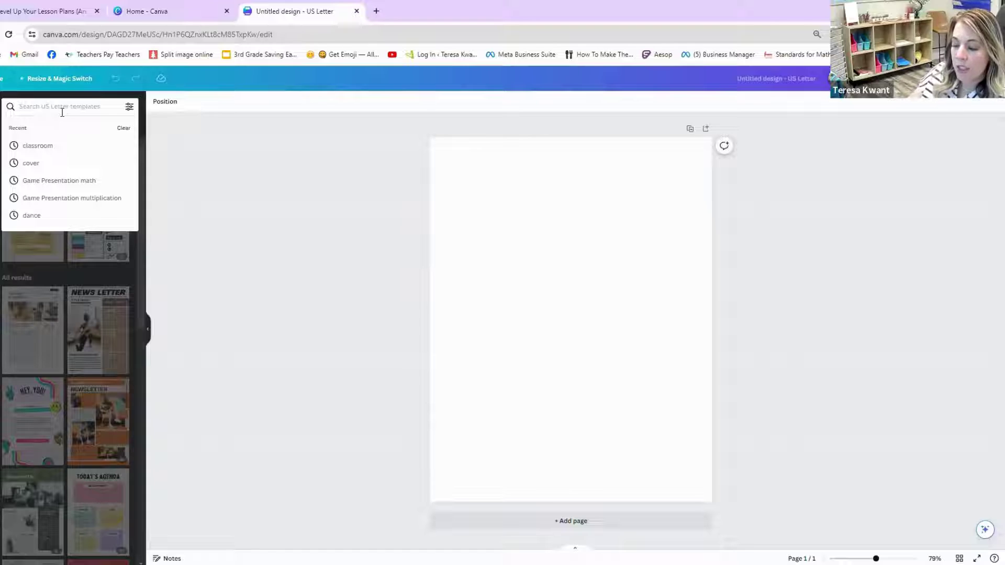
type("classroom")
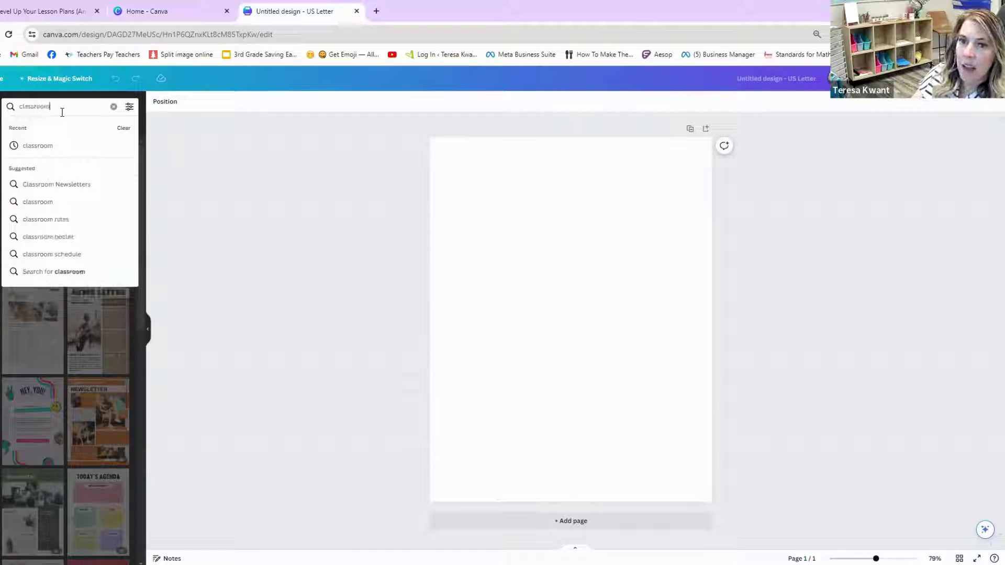
key("Return")
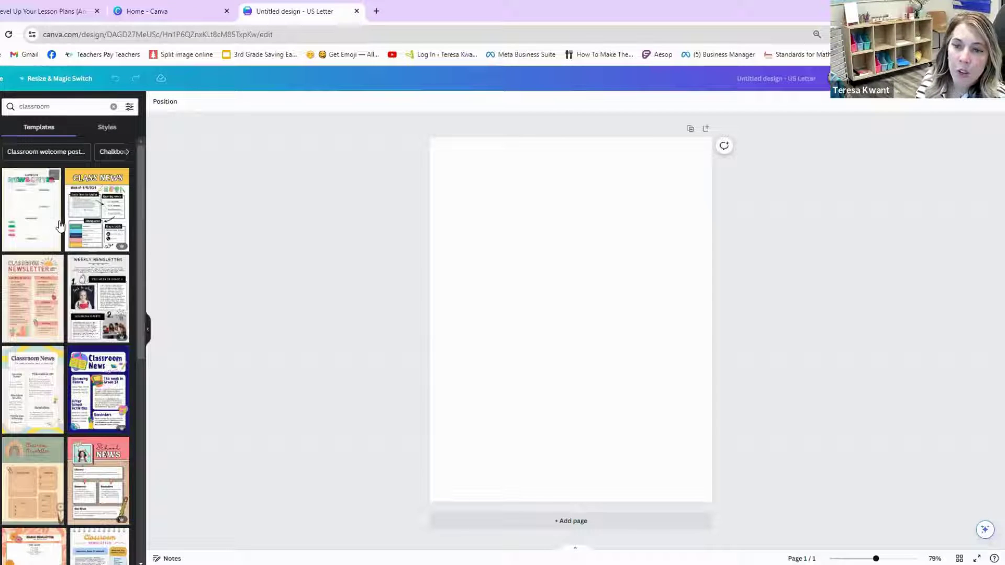
scroll(58, 225, "down", 3)
scroll(59, 230, "up", 3)
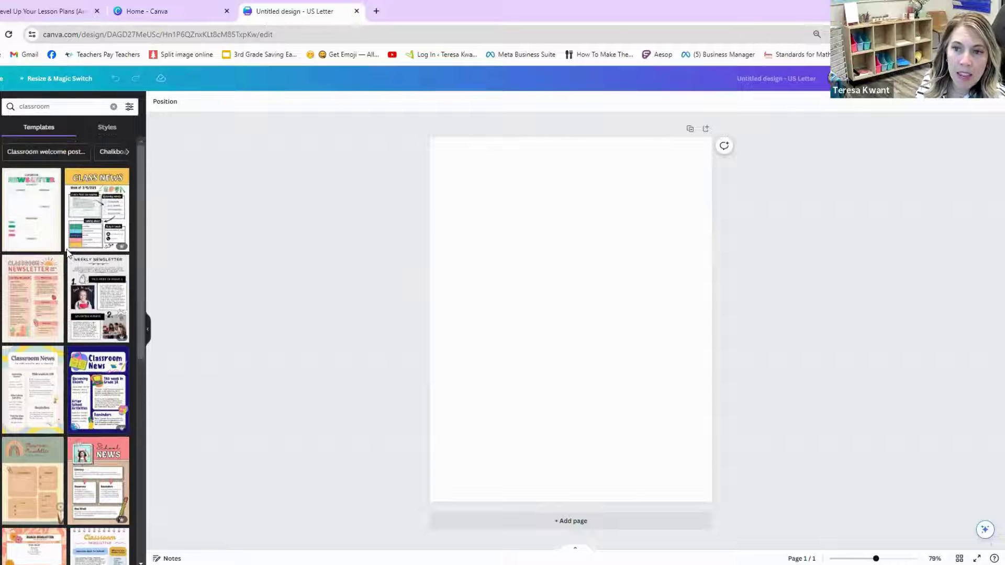
Apply the Class News template to the page and return to the classroom results.
left_click(90, 212)
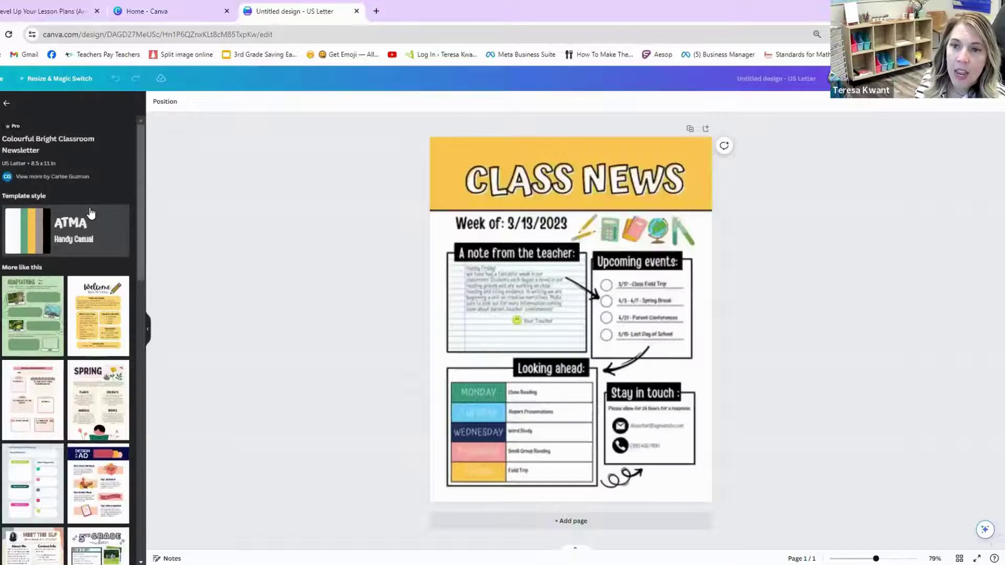
left_click(6, 103)
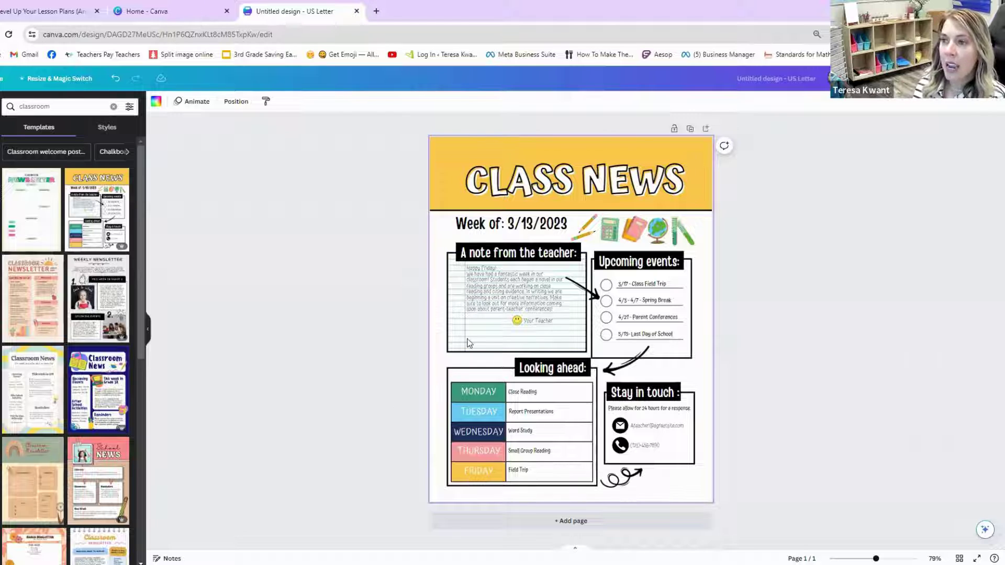
Turn the CLASS NEWS header shape pink.
left_click(447, 146)
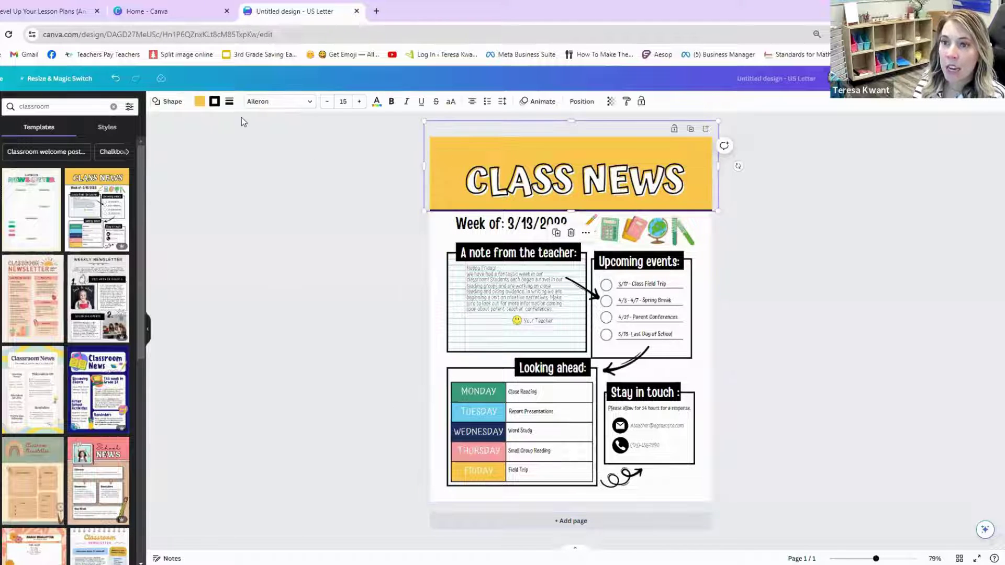
left_click(199, 103)
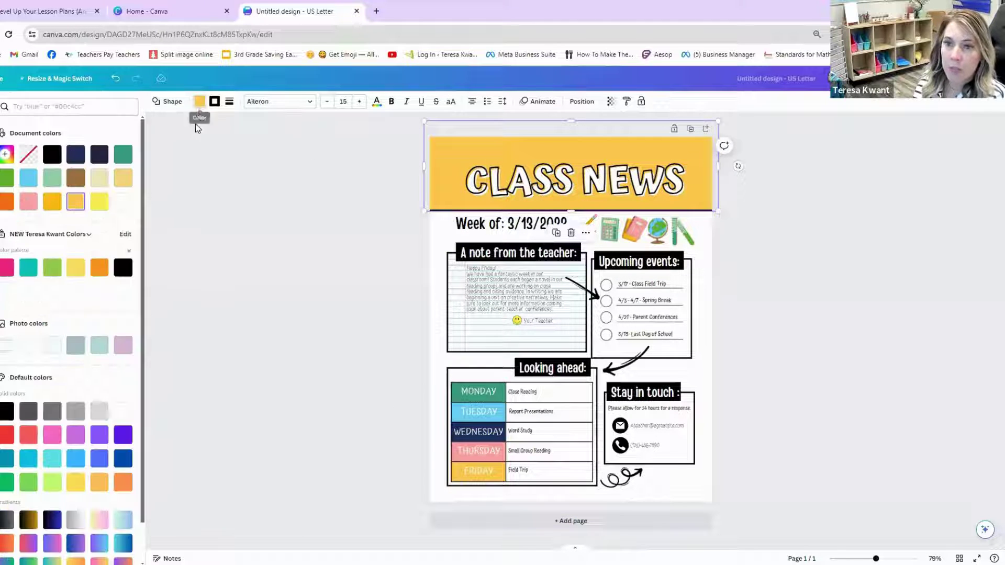
left_click(7, 268)
key("Escape")
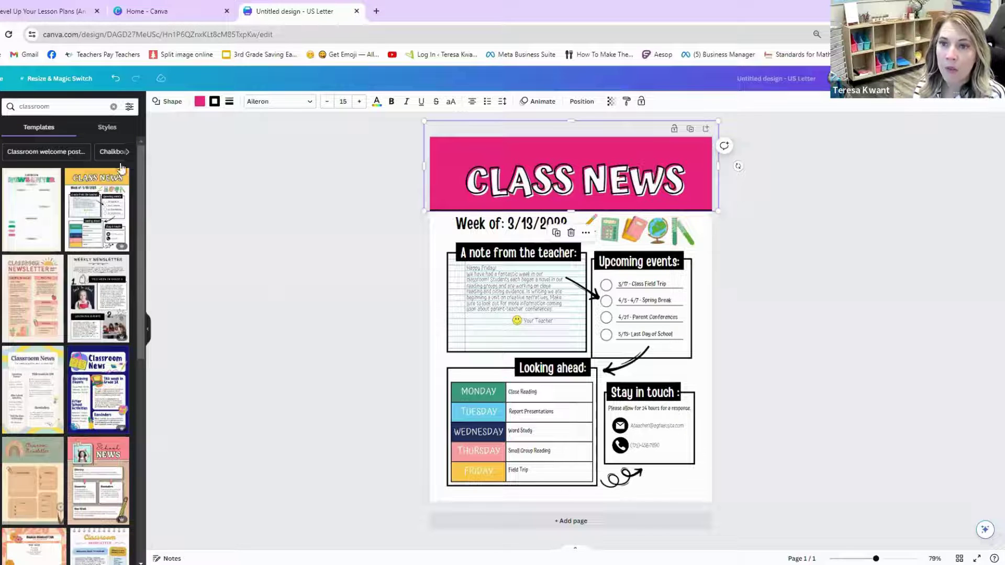
Apply the 80s Retro Neon style and shuffle its colours several times.
left_click(107, 129)
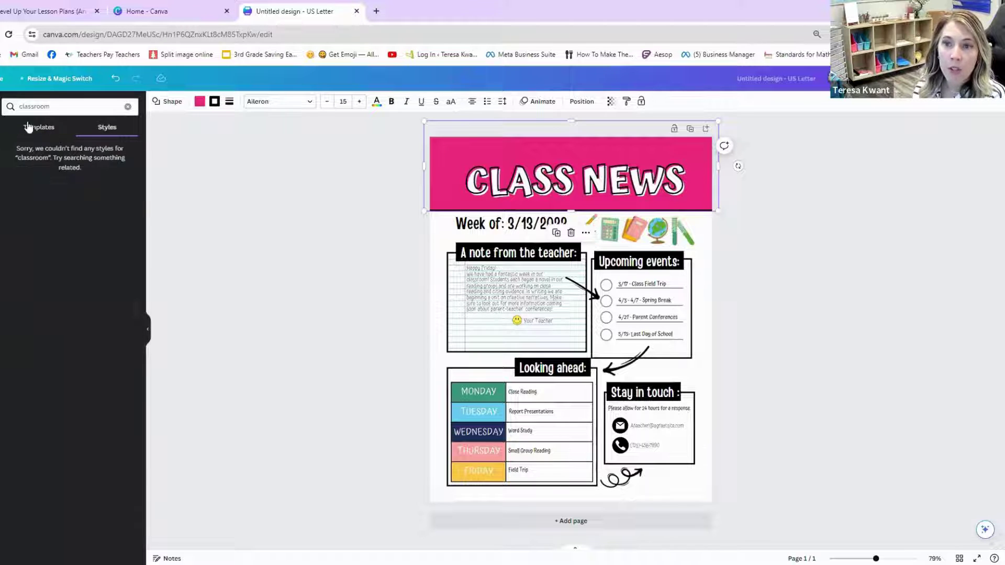
left_click(128, 106)
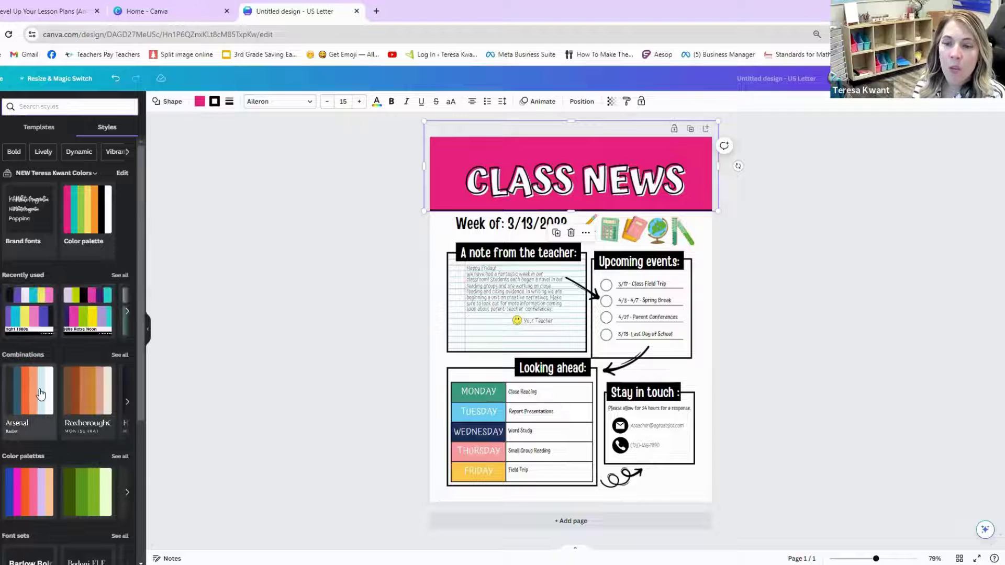
scroll(51, 358, "down", 2)
scroll(51, 358, "down", 2)
scroll(84, 283, "up", 3)
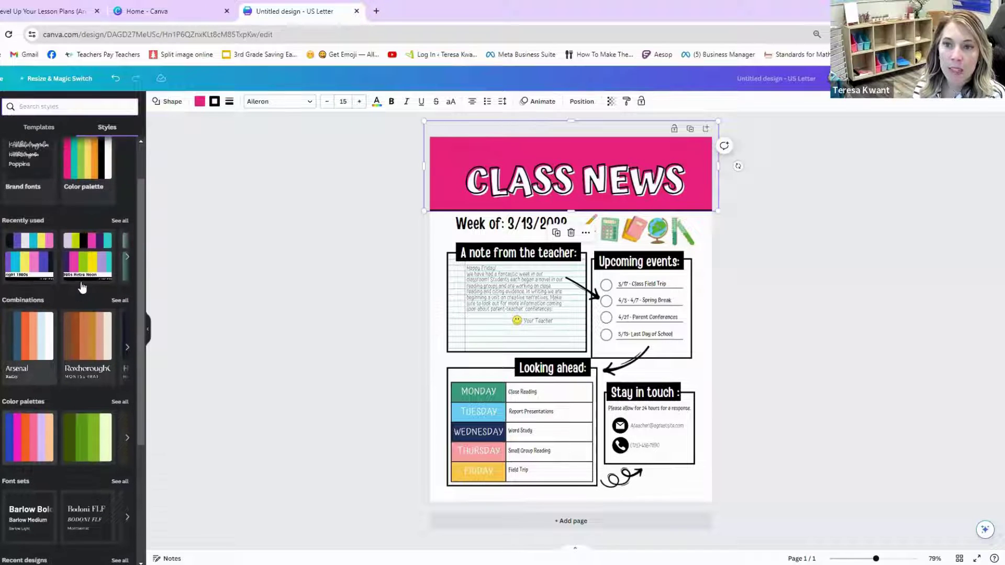
left_click(88, 270)
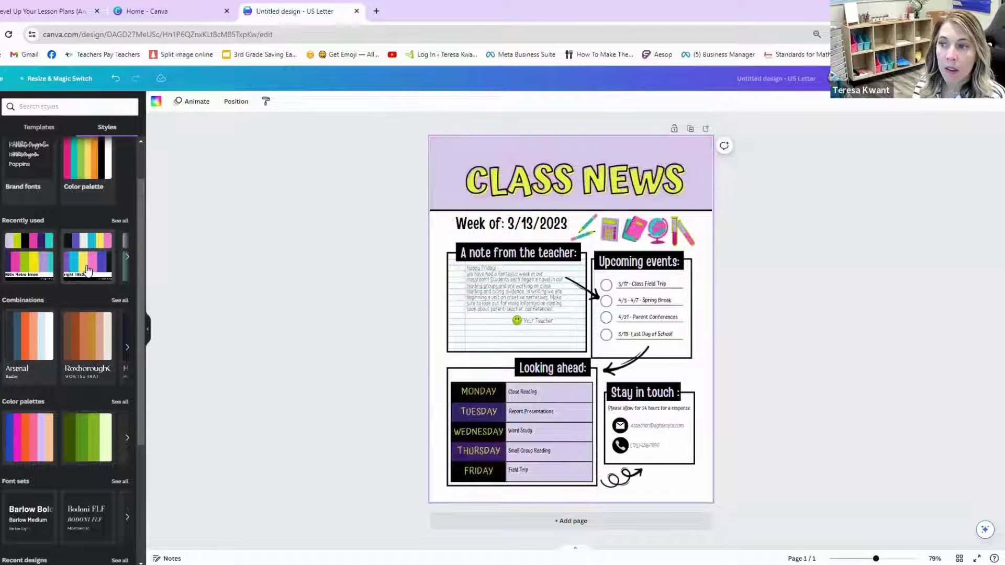
left_click(87, 270)
left_click(87, 269)
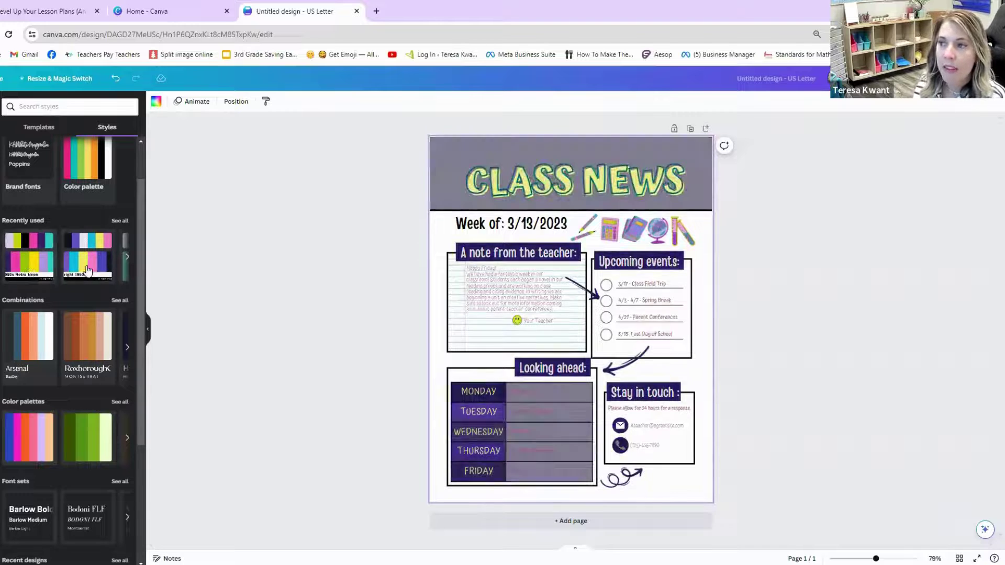
left_click(87, 270)
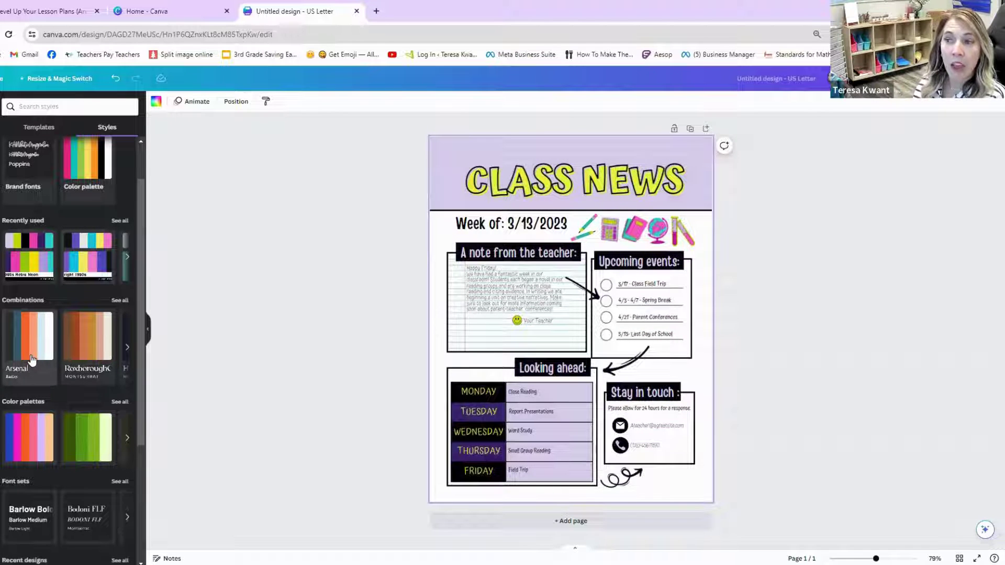
Try the brand fonts (undone), then apply and reshuffle the brand colour palette.
left_click(18, 169)
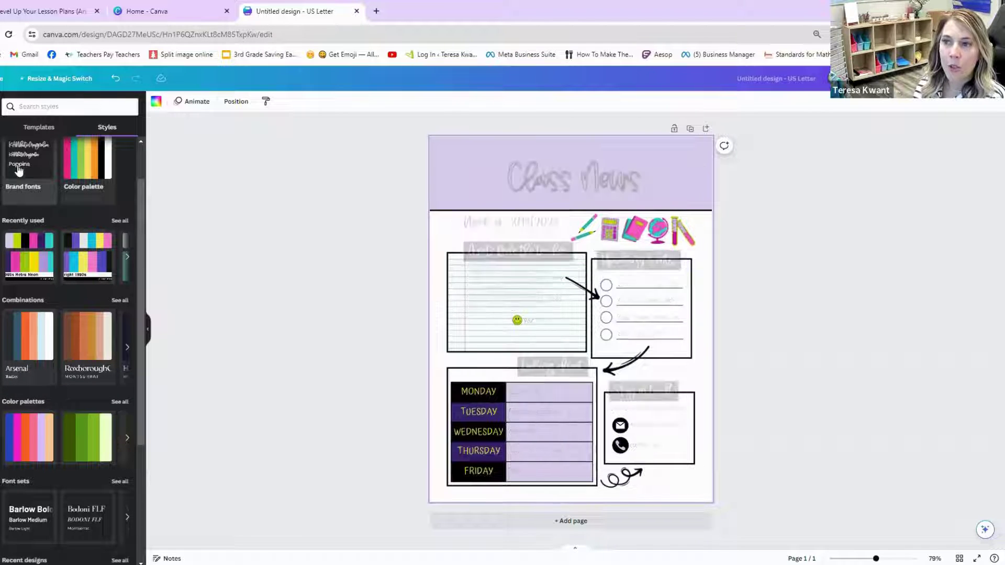
left_click(115, 80)
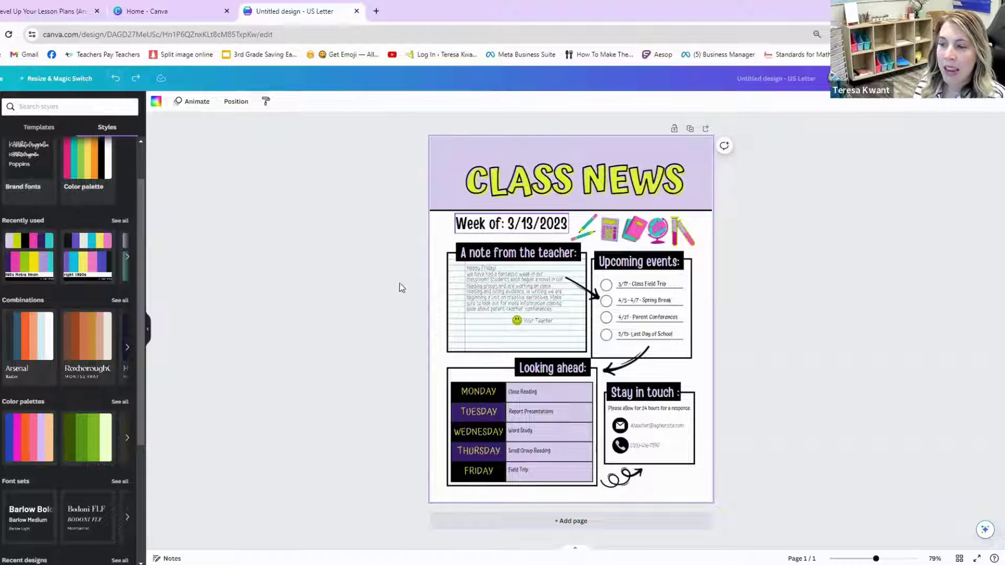
left_click(90, 156)
left_click(90, 156)
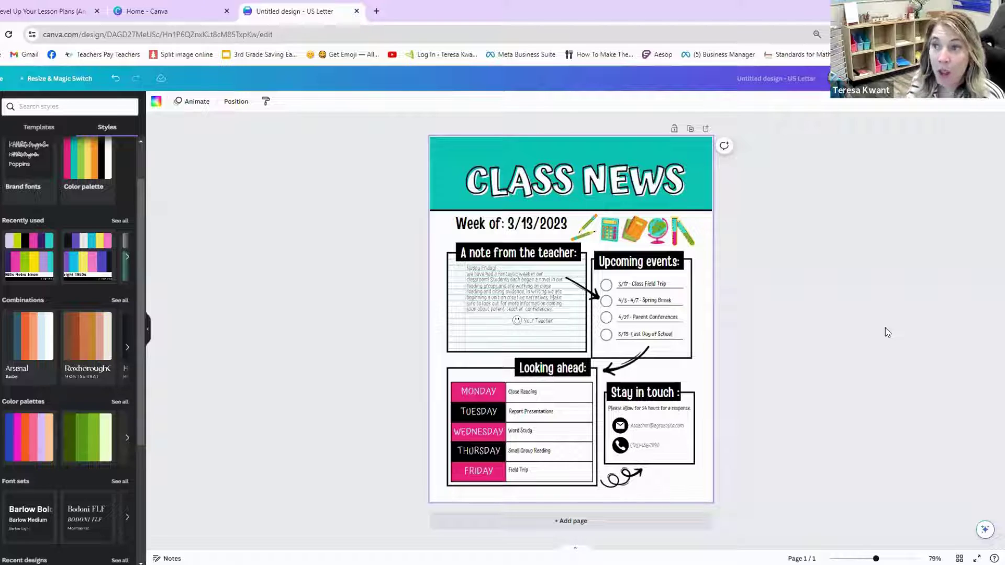
key("ctrl+z")
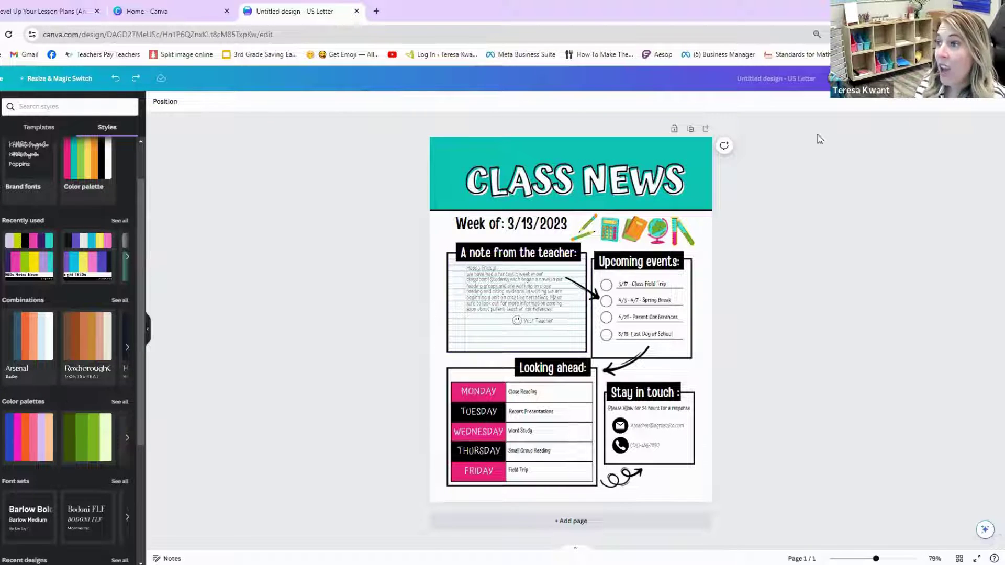
Add a blank second page and show all Grids layouts from Elements.
left_click(707, 130)
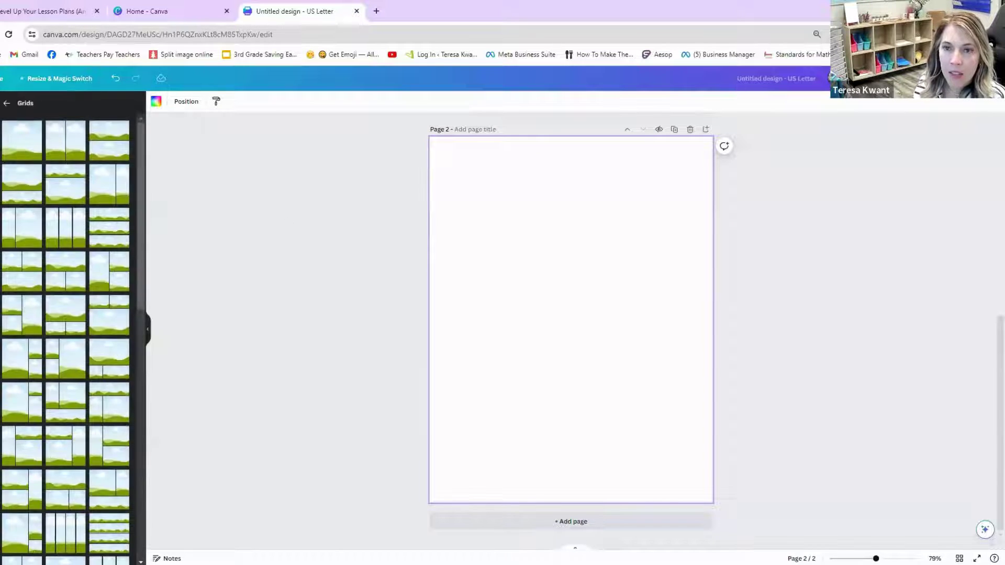
left_click(4, 106)
scroll(52, 327, "down", 5)
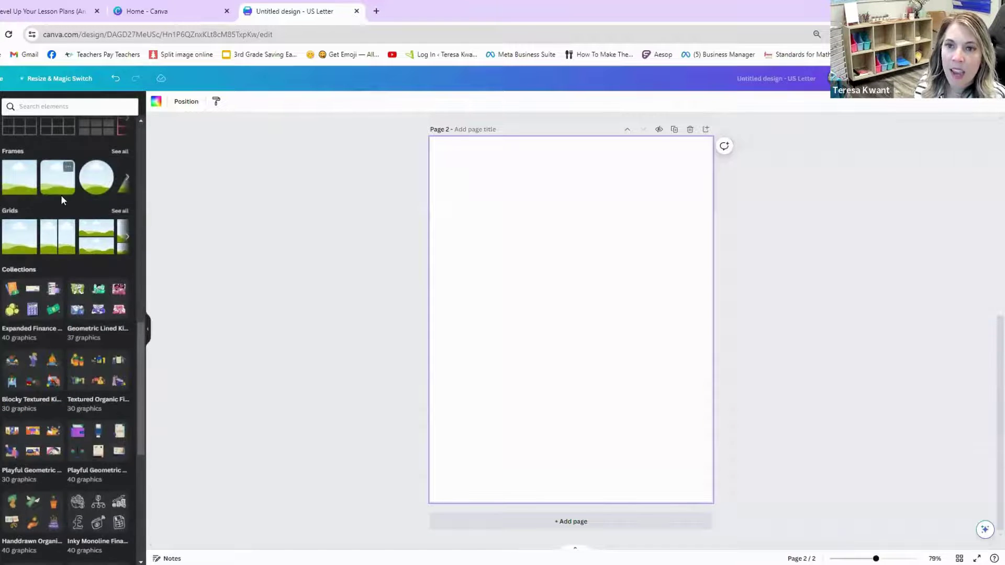
scroll(61, 198, "up", 10)
scroll(61, 198, "down", 10)
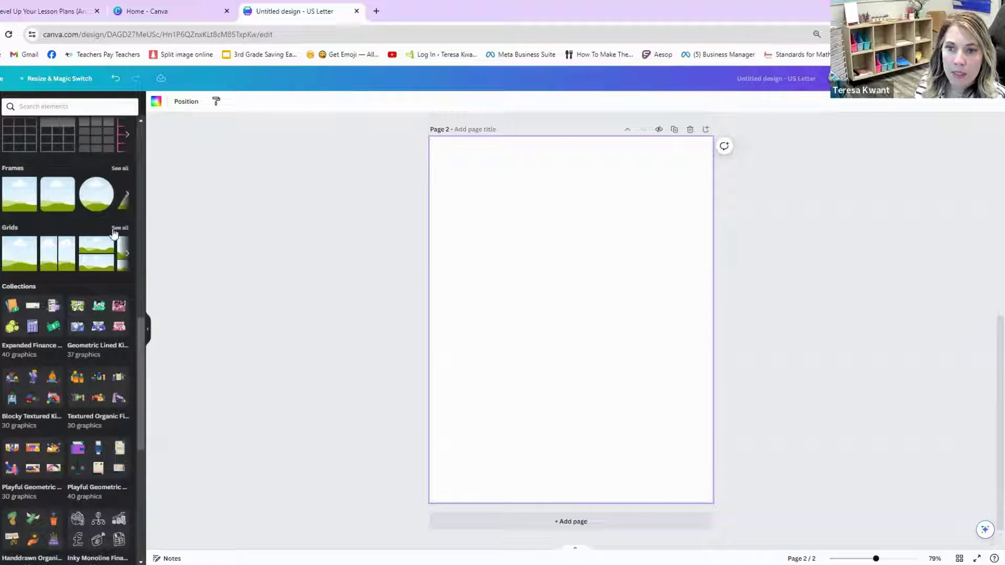
left_click(117, 231)
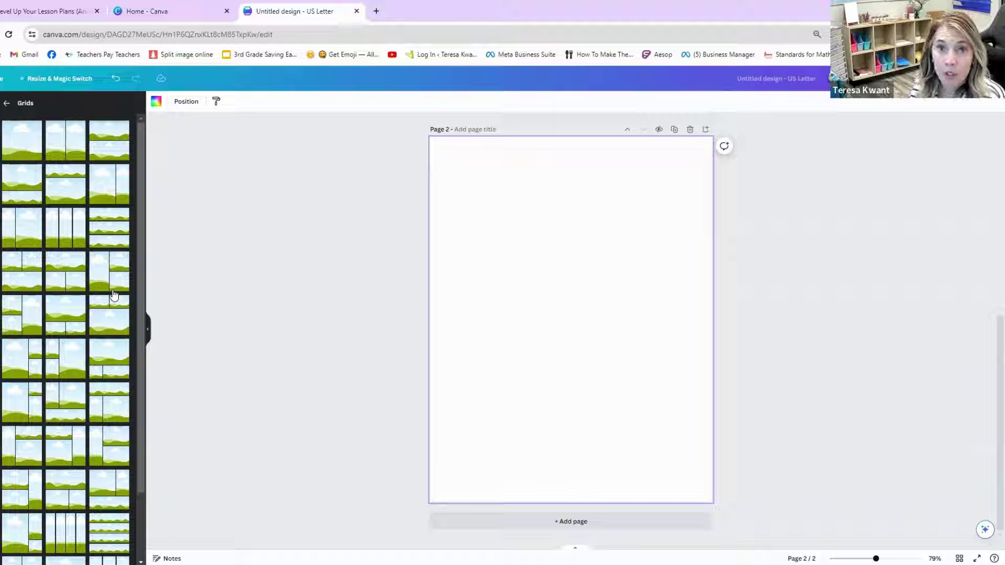
Scroll through the full collection of grid layouts.
scroll(107, 309, "down", 5)
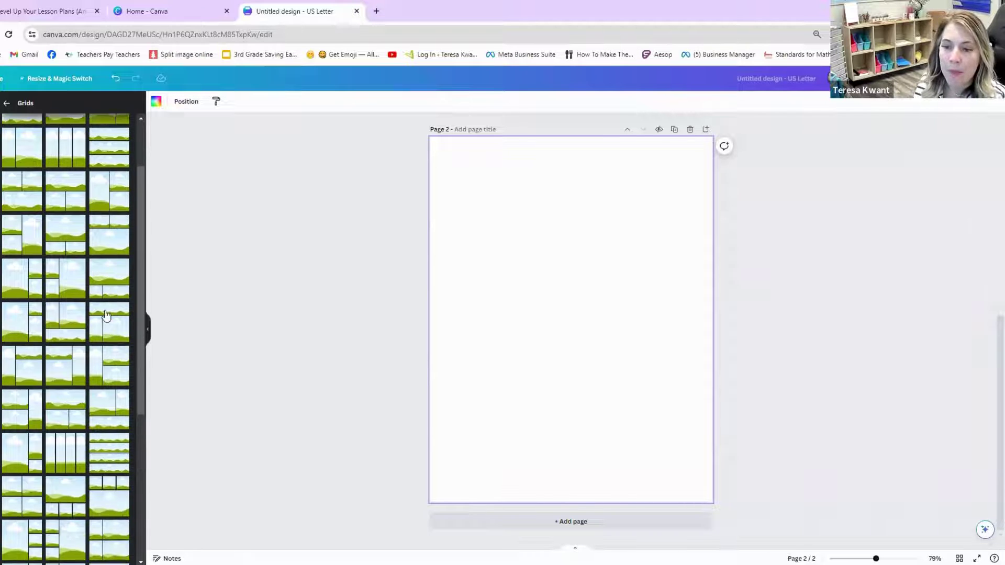
scroll(103, 321, "down", 6)
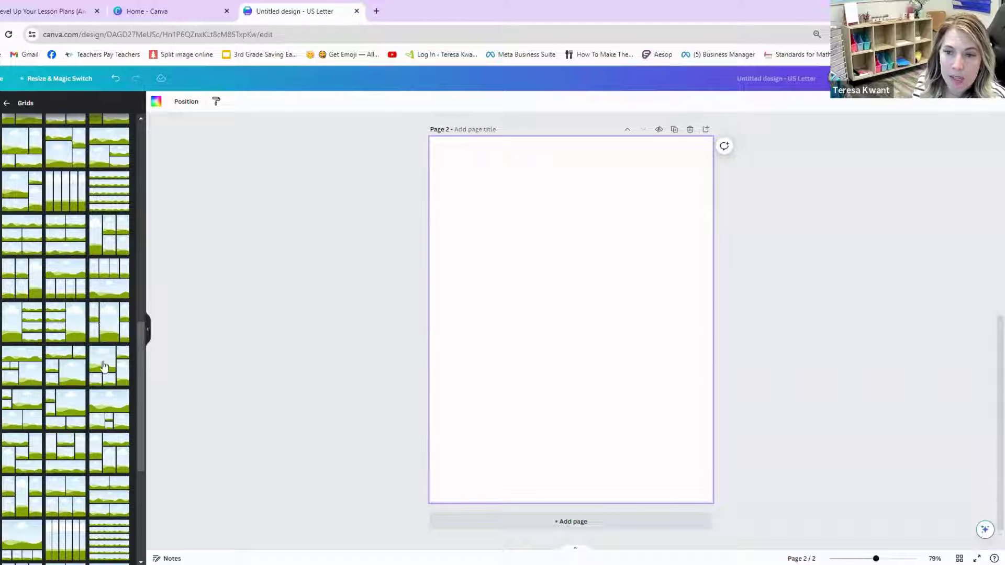
scroll(108, 380, "down", 2)
scroll(109, 383, "down", 2)
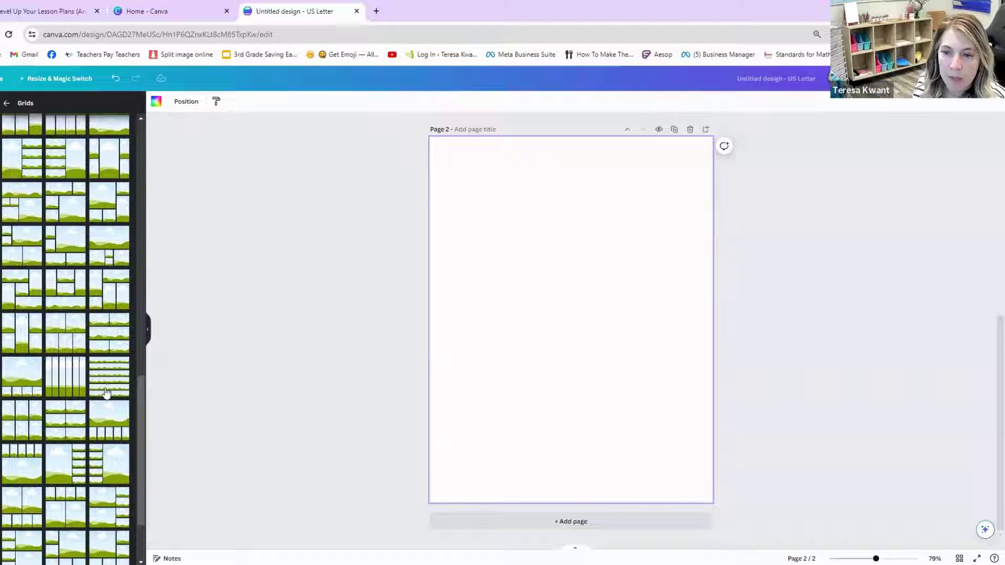
scroll(100, 400, "down", 3)
scroll(102, 409, "down", 3)
scroll(105, 419, "down", 3)
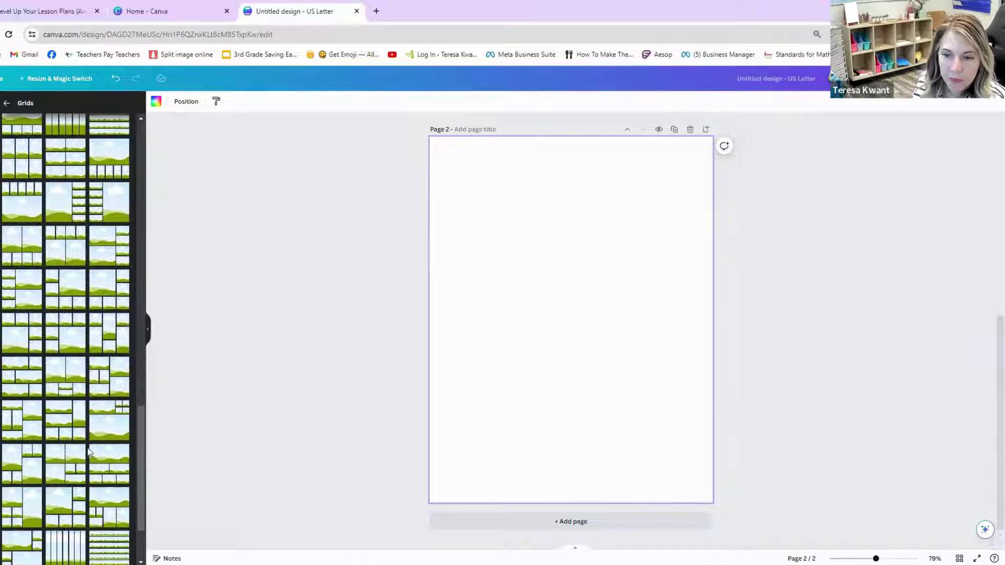
scroll(89, 440, "down", 1)
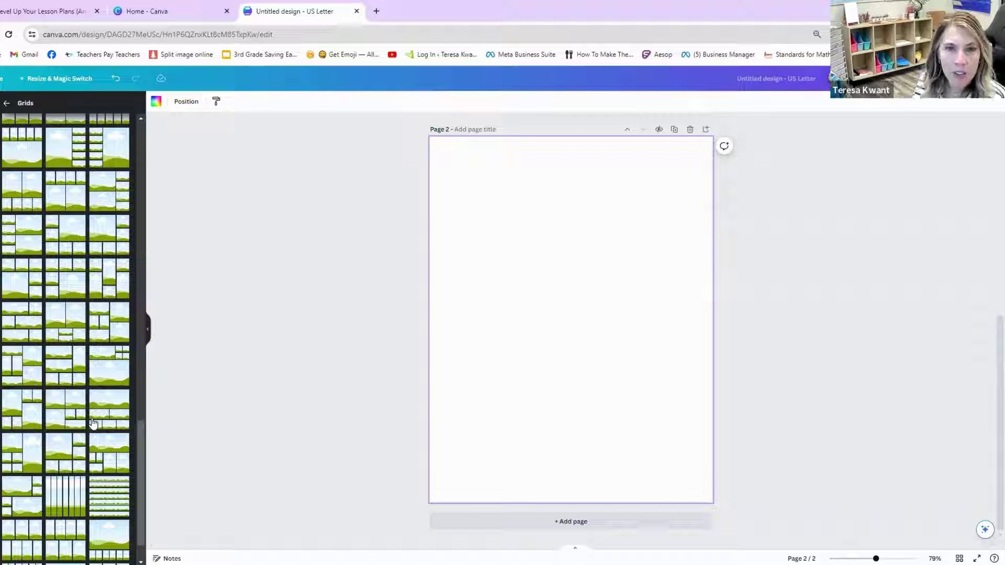
scroll(93, 423, "down", 4)
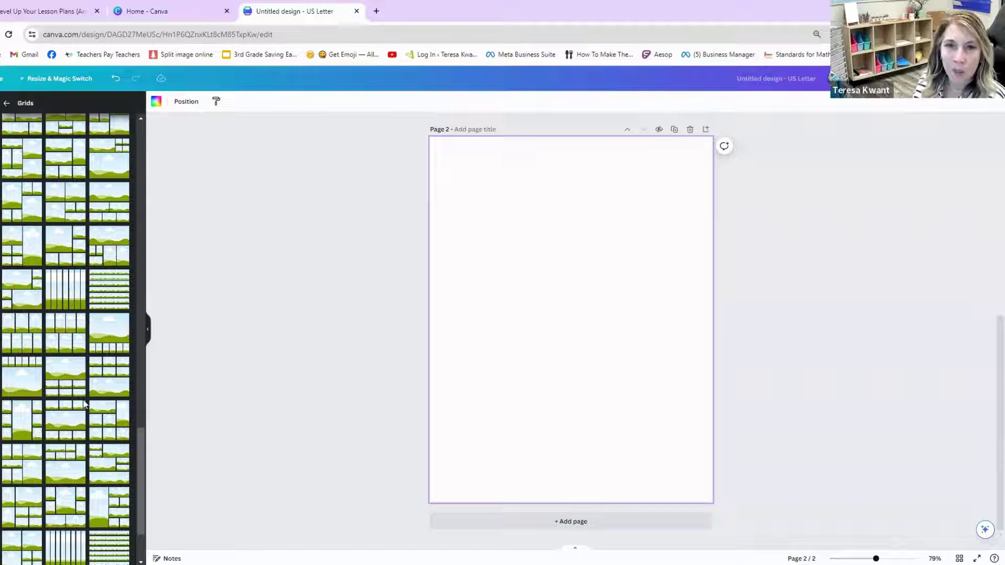
scroll(108, 354, "down", 1)
key("ctrl+z")
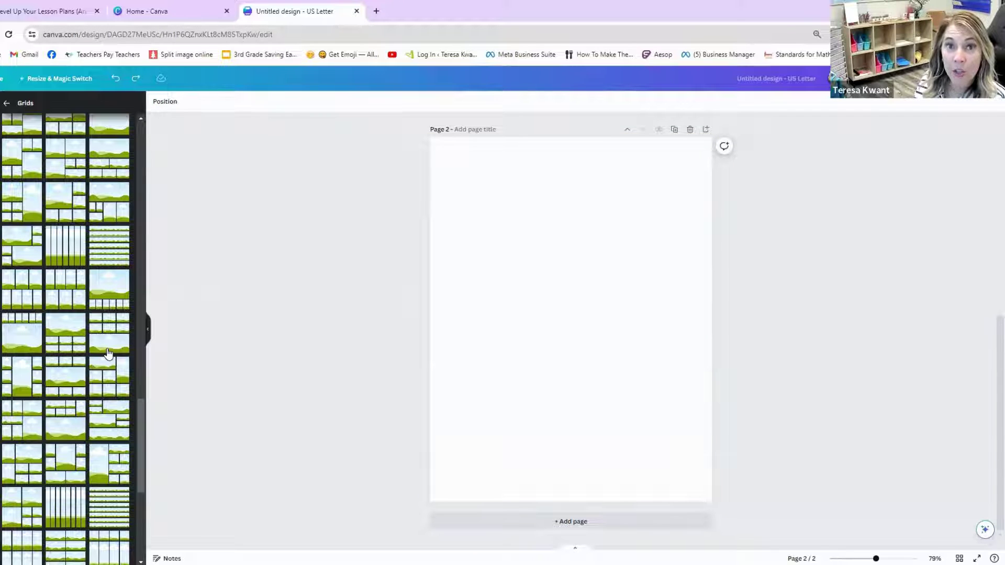
Add the one-over-six grid to page 2 and stretch it to fill the page.
left_click(72, 328)
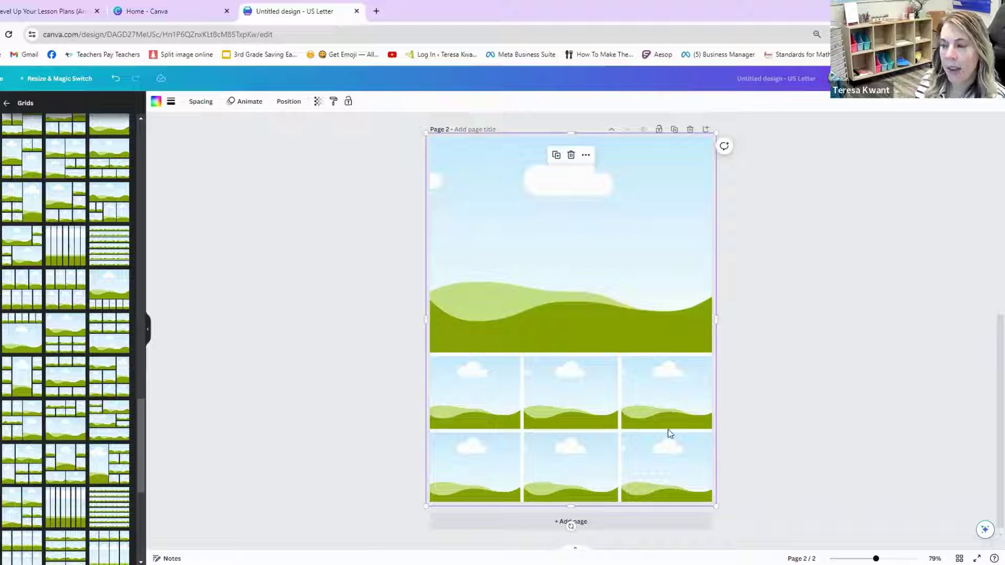
left_click_drag(664, 463, 659, 297)
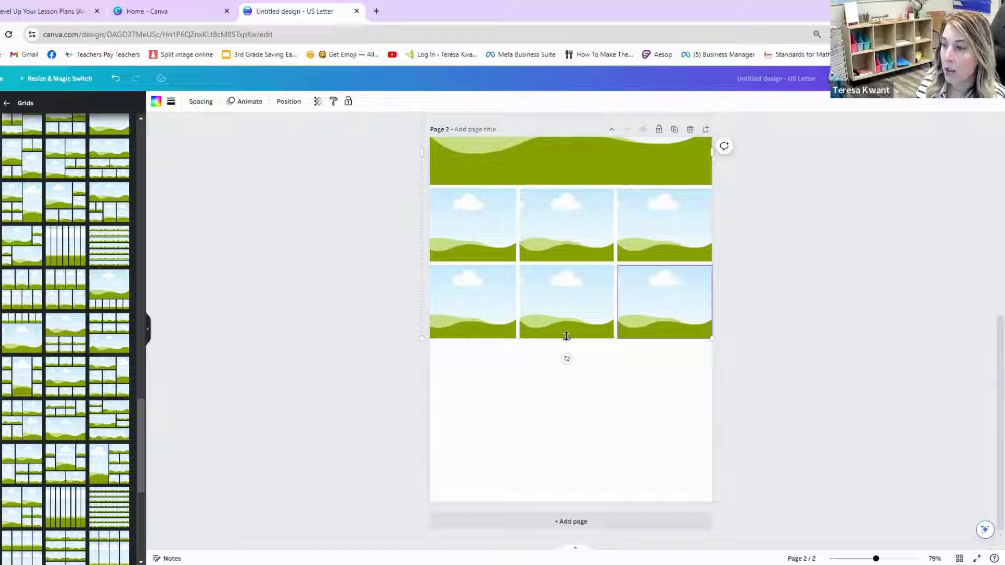
left_click_drag(567, 337, 546, 485)
left_click_drag(547, 431, 550, 406)
left_click_drag(566, 448, 565, 424)
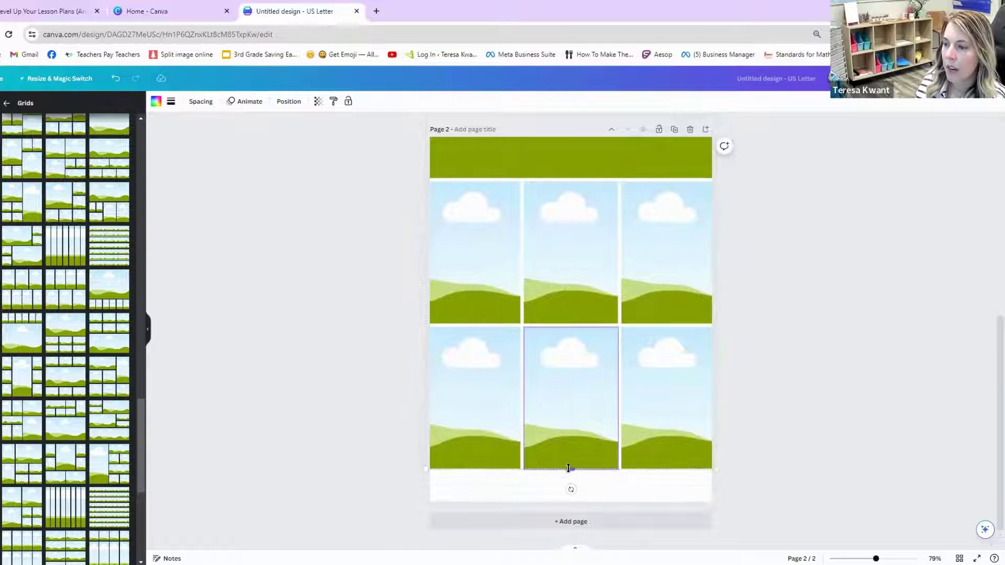
left_click_drag(568, 467, 564, 503)
left_click(393, 396)
Make the grid's top banner pink and the top row teal, green and yellow.
left_click(512, 168)
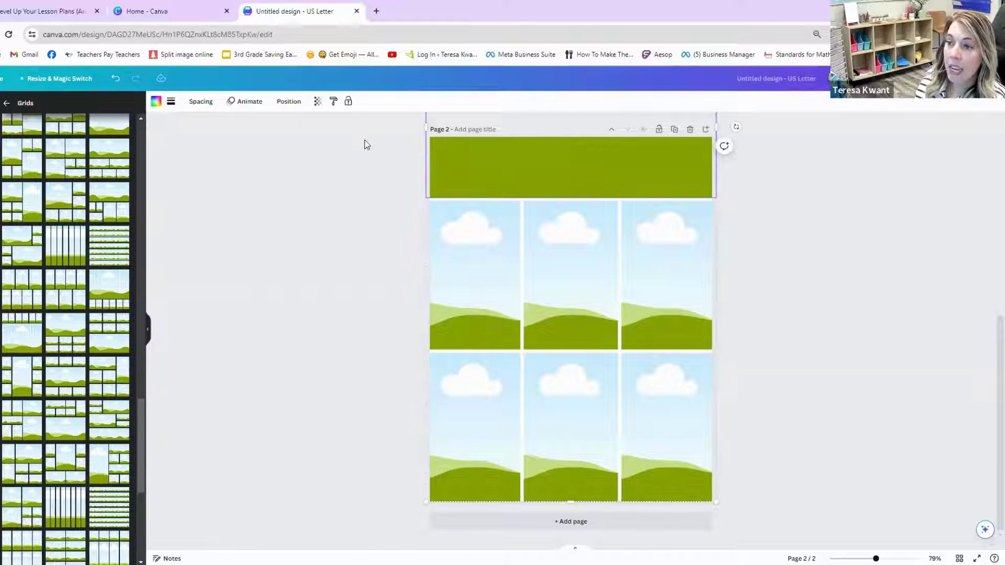
left_click(155, 102)
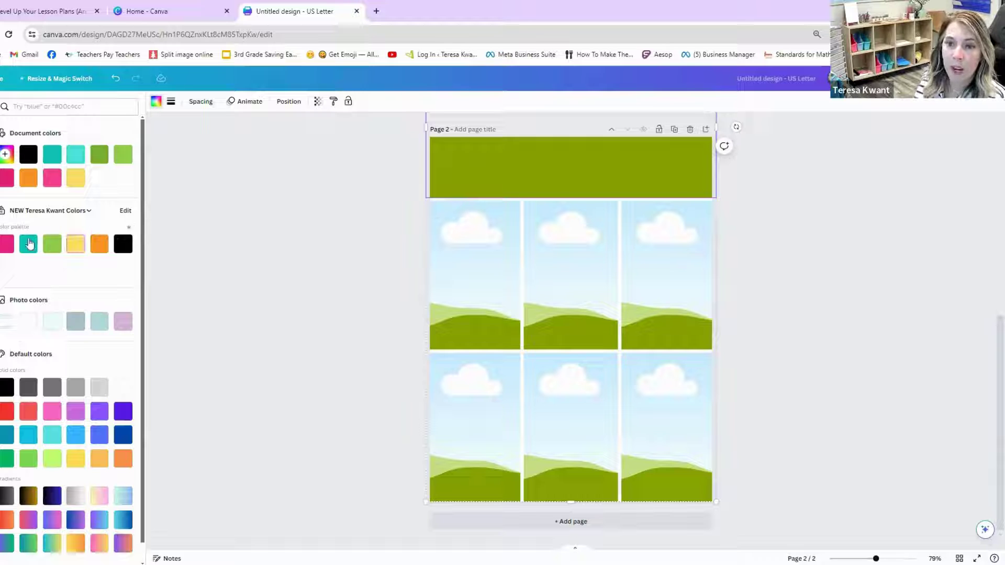
left_click(7, 244)
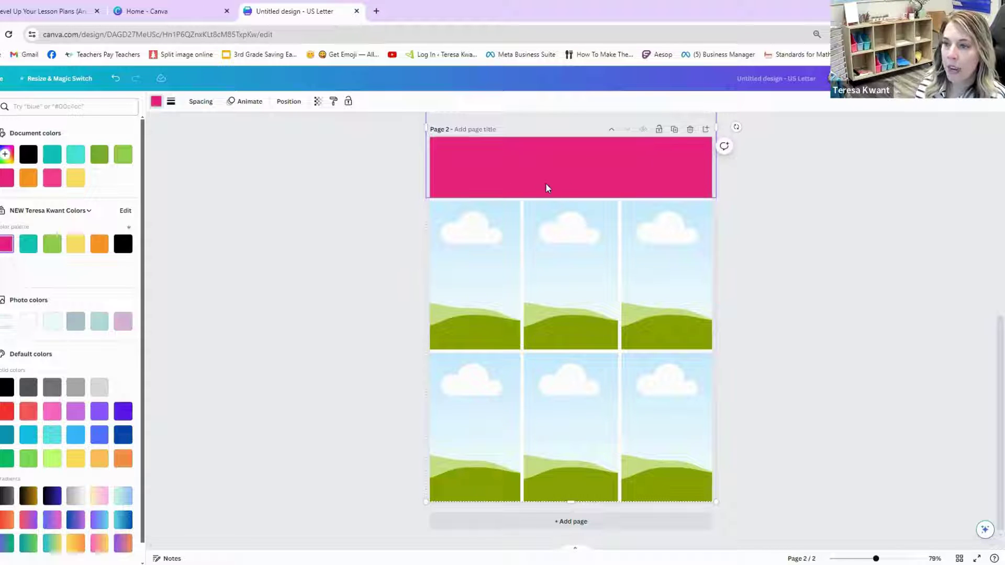
left_click(461, 298)
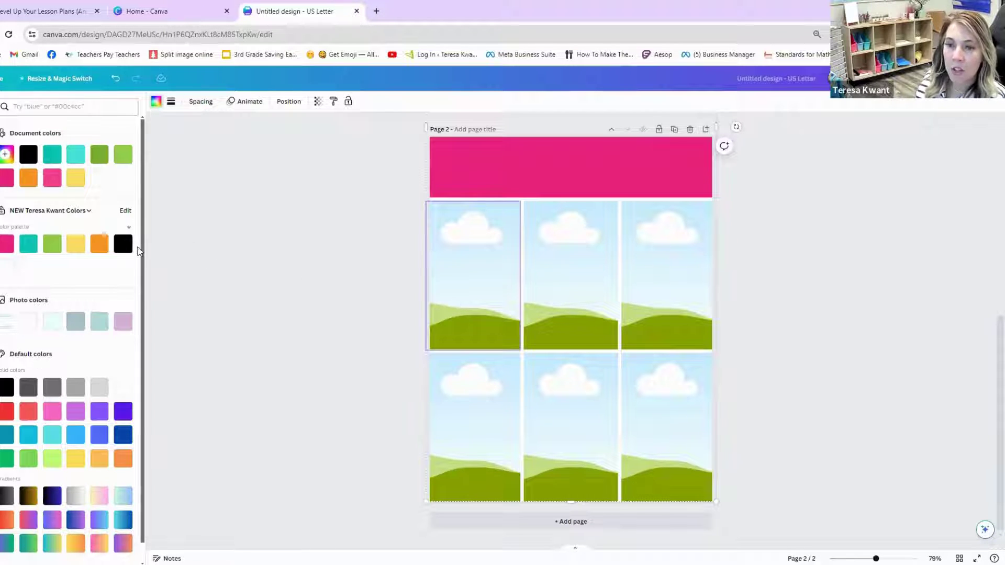
left_click(28, 244)
left_click(578, 255)
left_click(52, 244)
left_click(629, 280)
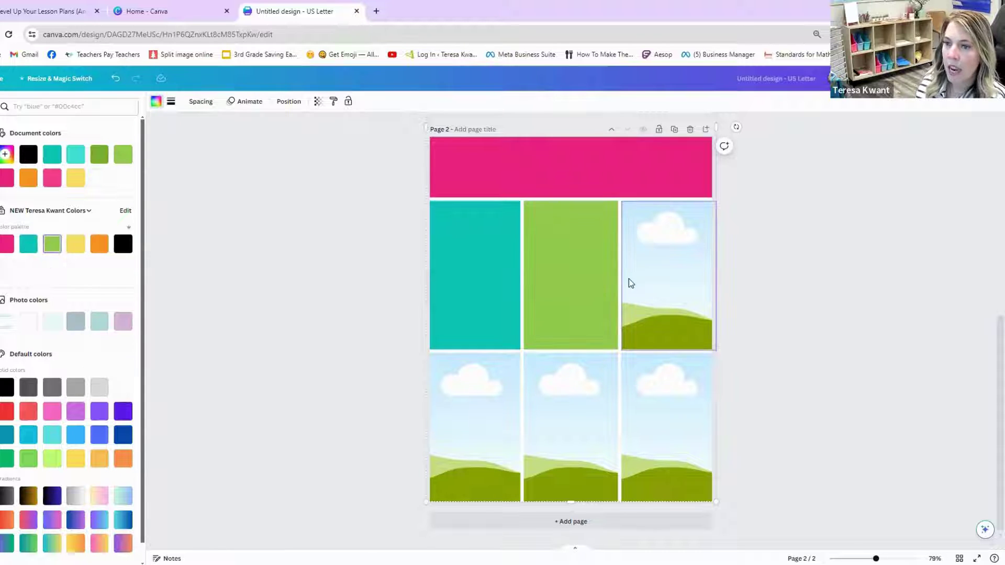
left_click(75, 244)
Colour the bottom-row cells orange, pink and teal.
left_click(485, 395)
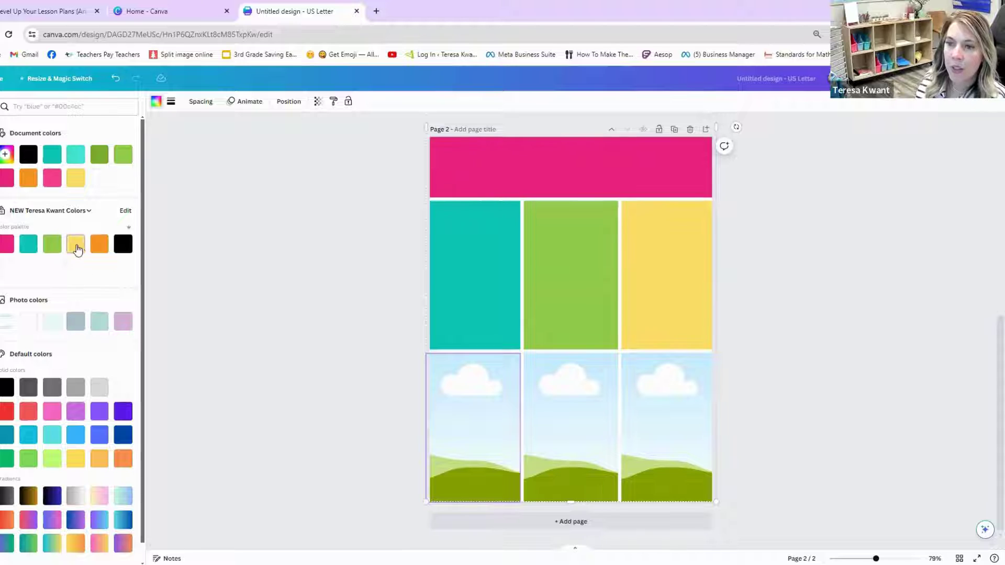
left_click(75, 244)
left_click(561, 422)
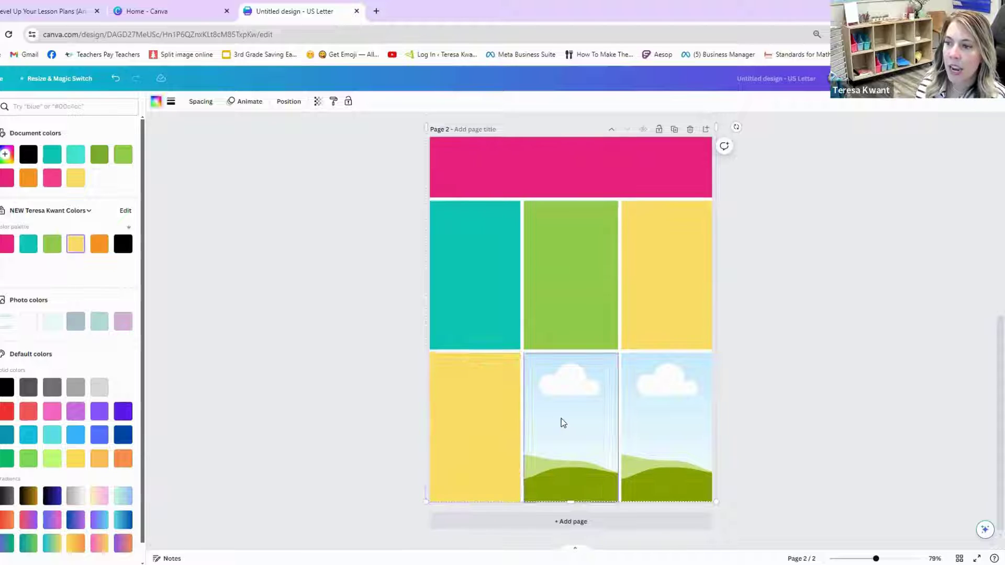
left_click(98, 244)
left_click(476, 396)
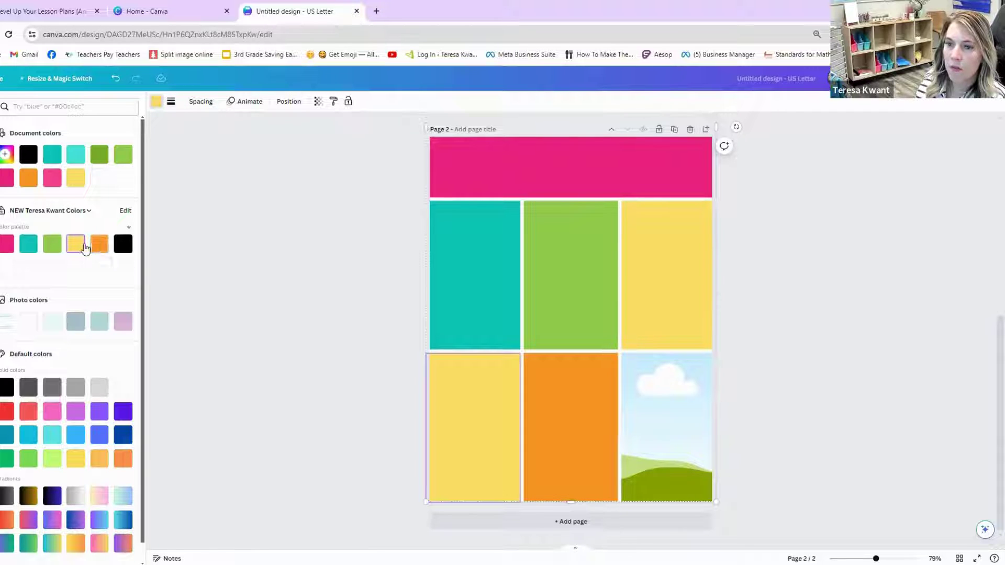
left_click(99, 244)
left_click(575, 415)
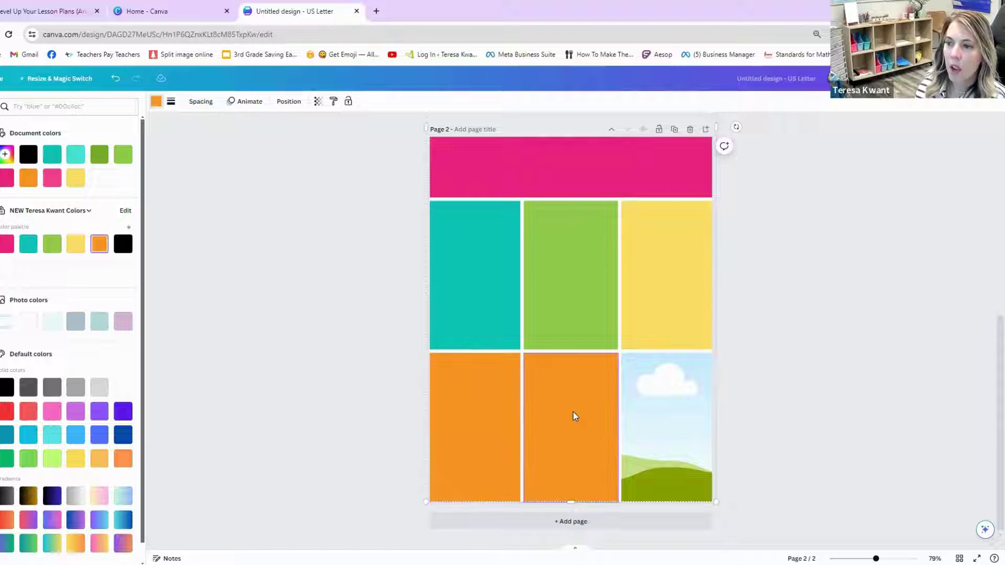
left_click(6, 245)
left_click(684, 396)
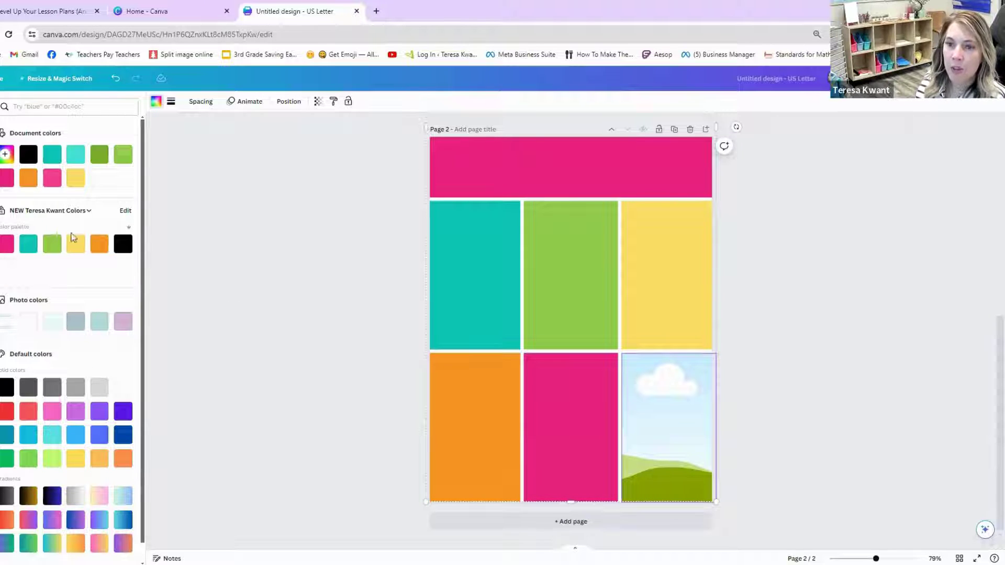
left_click(29, 244)
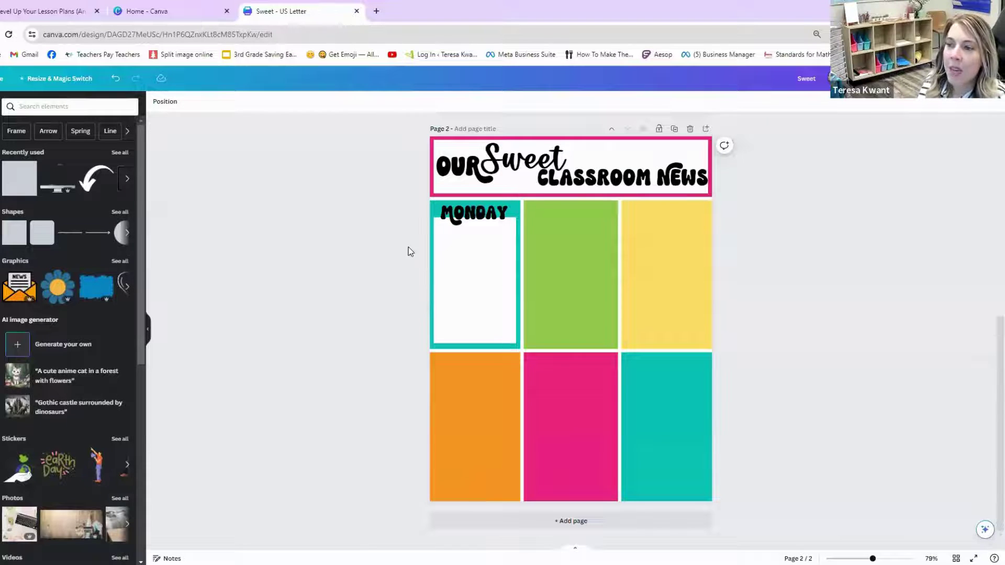
Select the header text, ending with the word OUR selected.
left_click(449, 174)
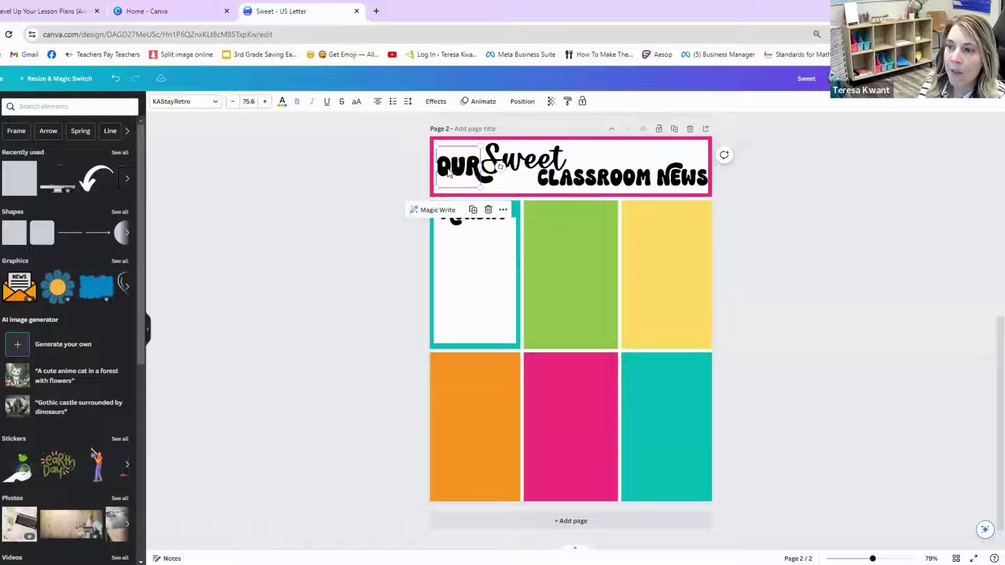
left_click(613, 170)
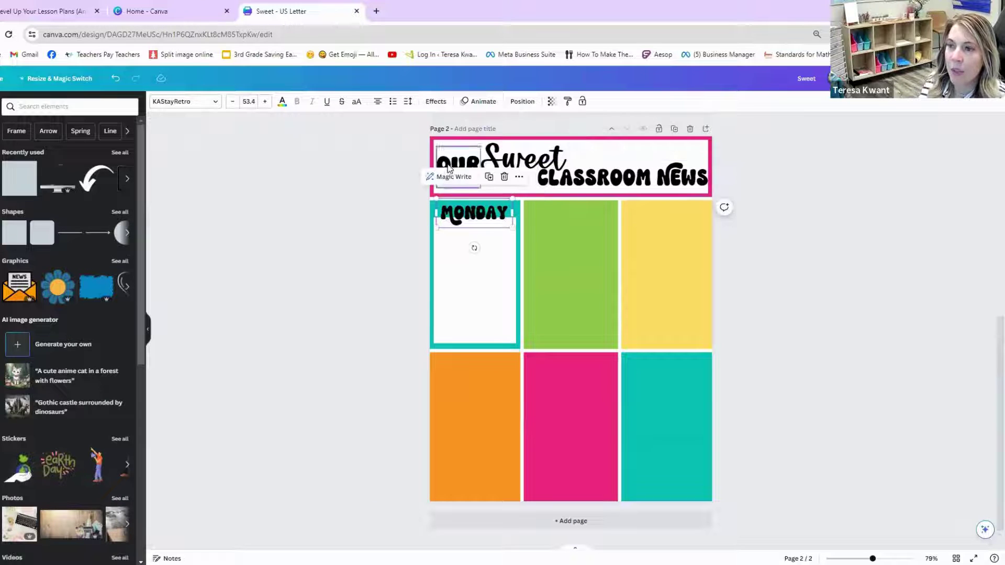
left_click(336, 191)
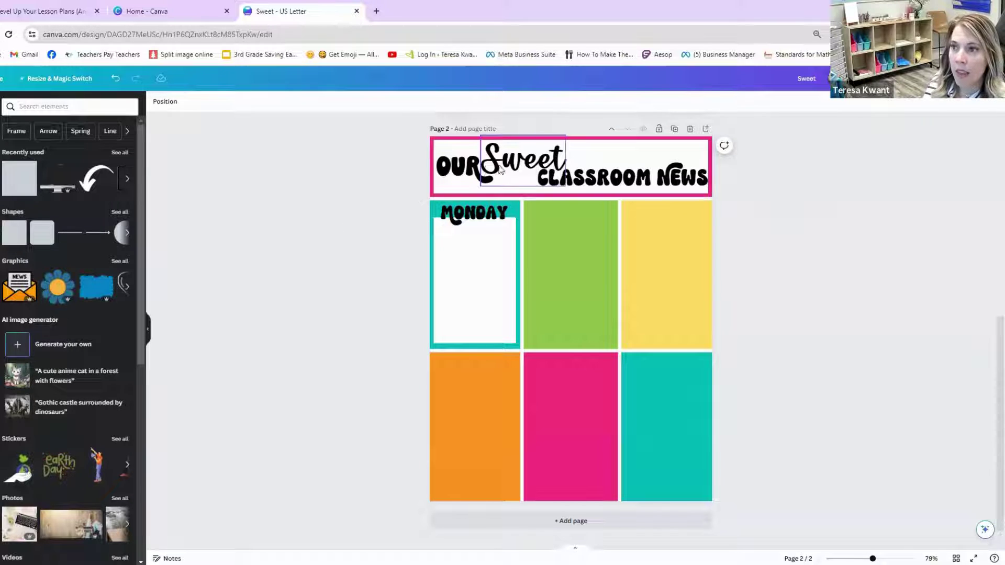
left_click(457, 166)
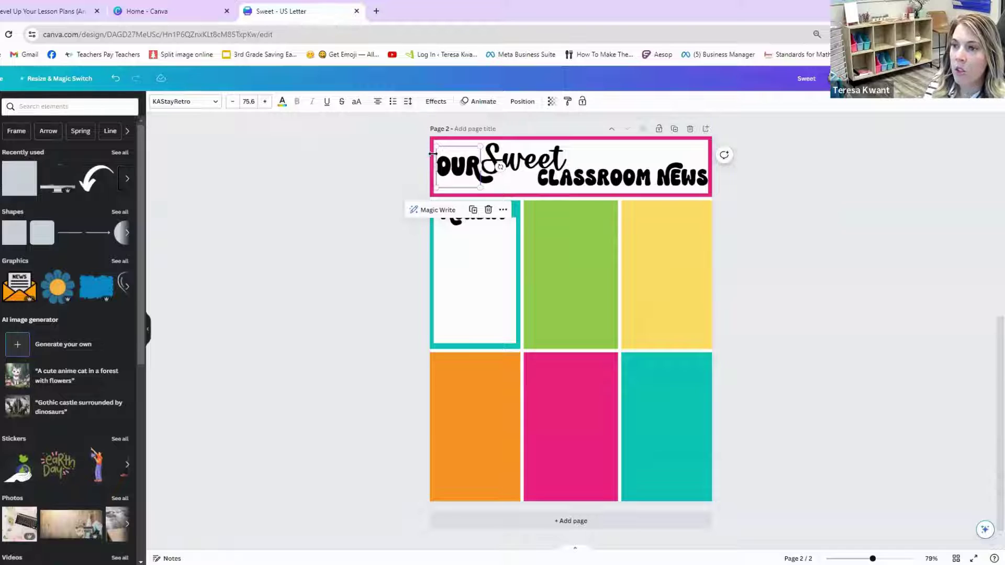
Try a teal Shadow effect on OUR with transparency 100 and offset about 27.
left_click(427, 101)
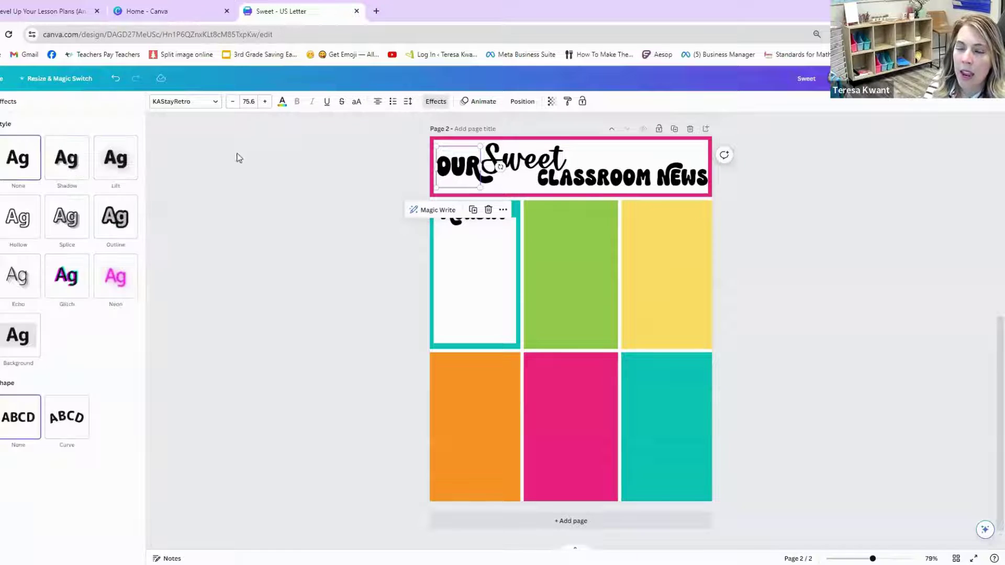
left_click(64, 173)
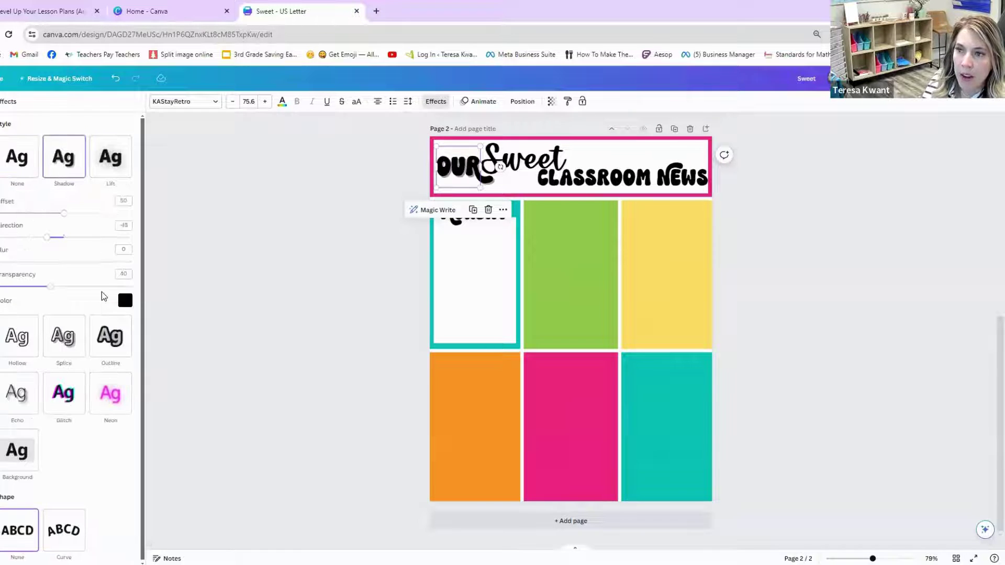
left_click(125, 300)
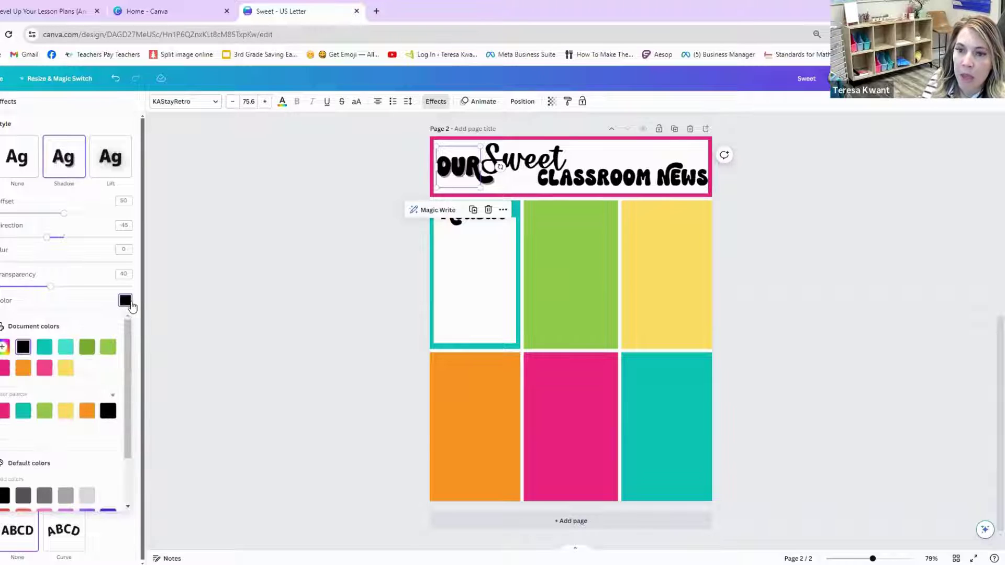
left_click(45, 369)
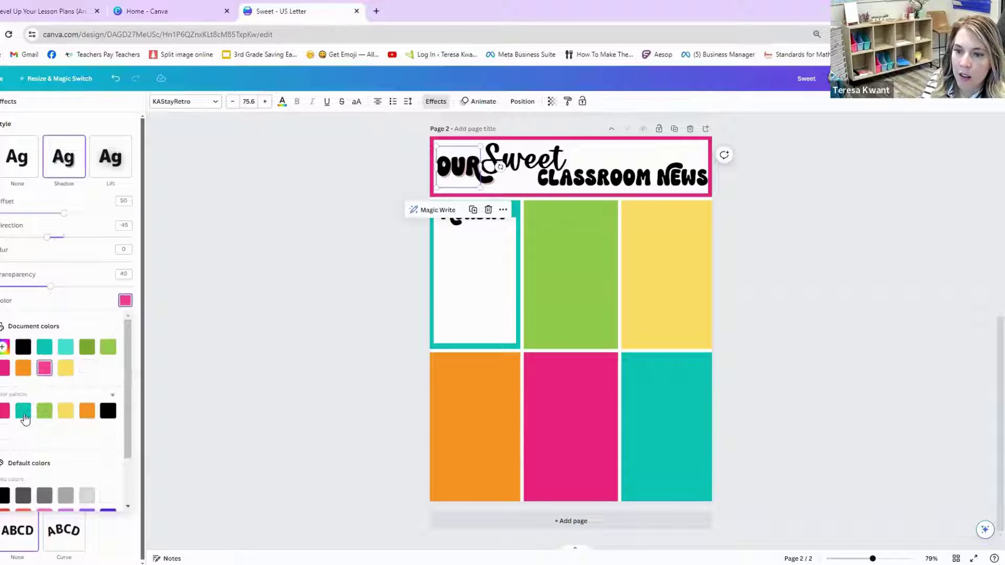
left_click(23, 411)
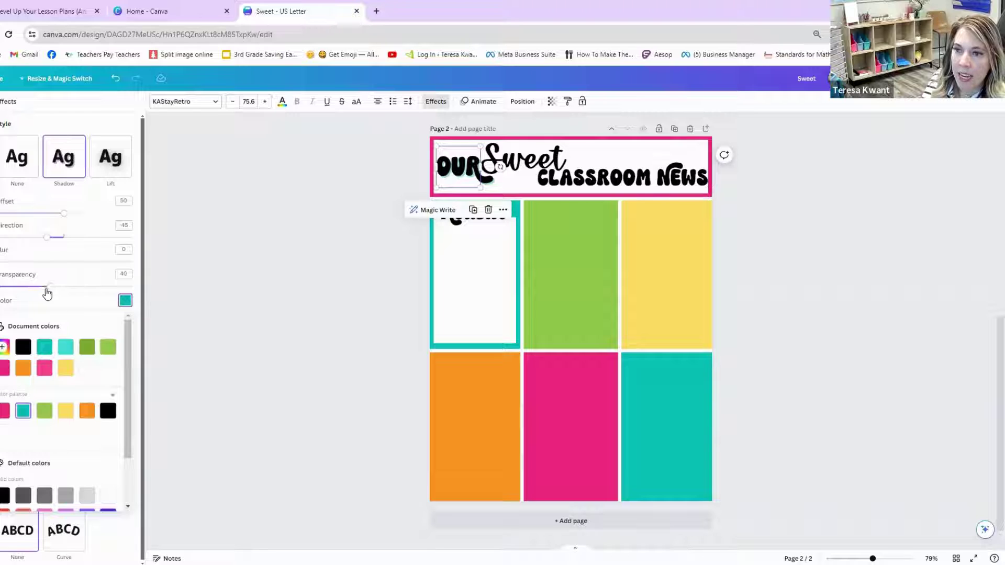
left_click_drag(46, 288, 150, 301)
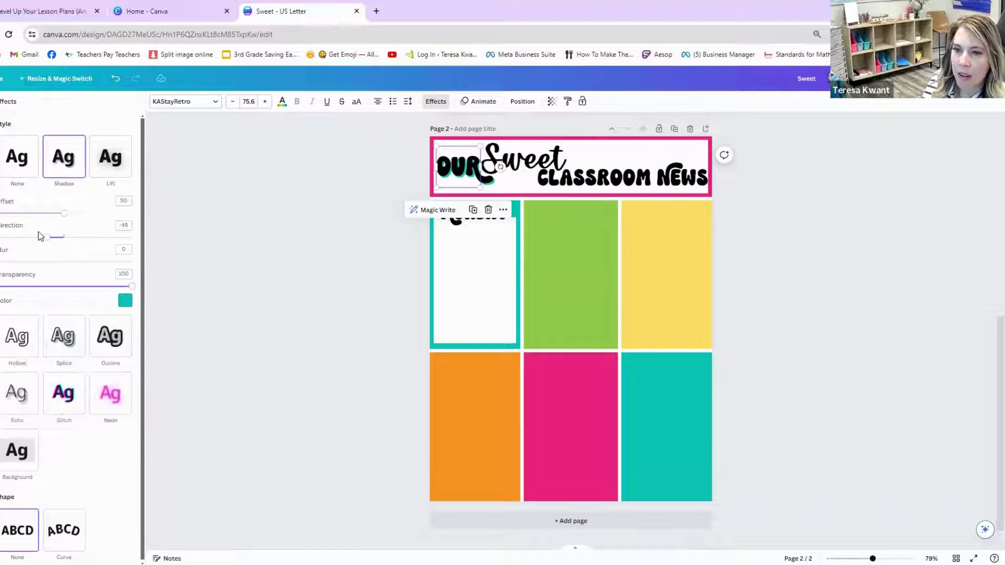
left_click_drag(64, 213, 45, 241)
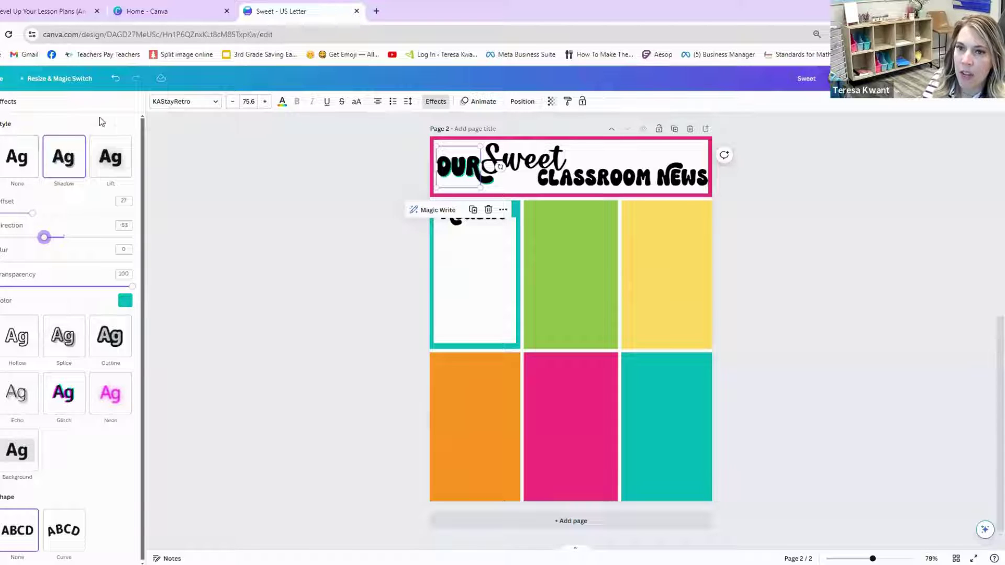
Replace the shadow on OUR with a teal Splice effect.
left_click(30, 161)
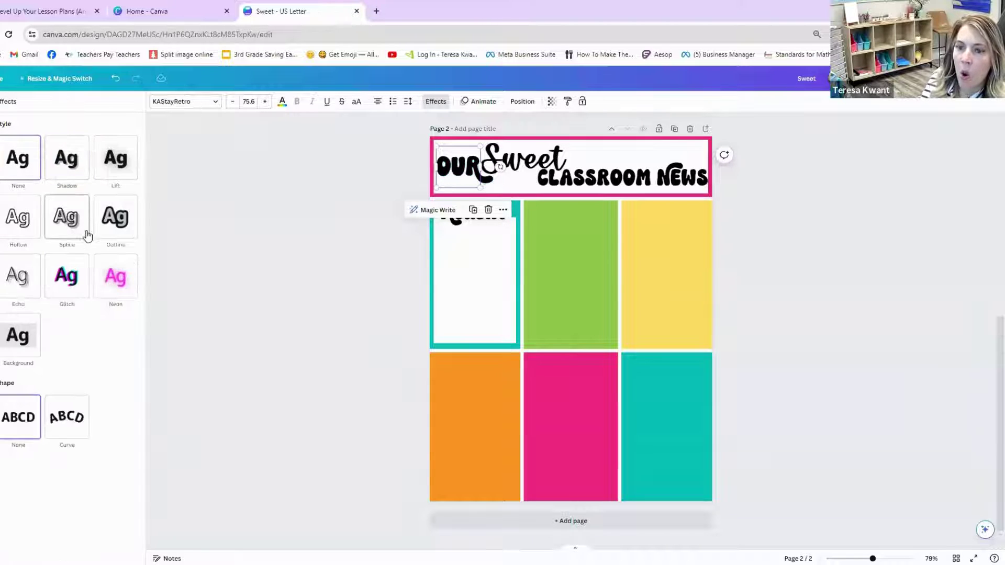
left_click(62, 231)
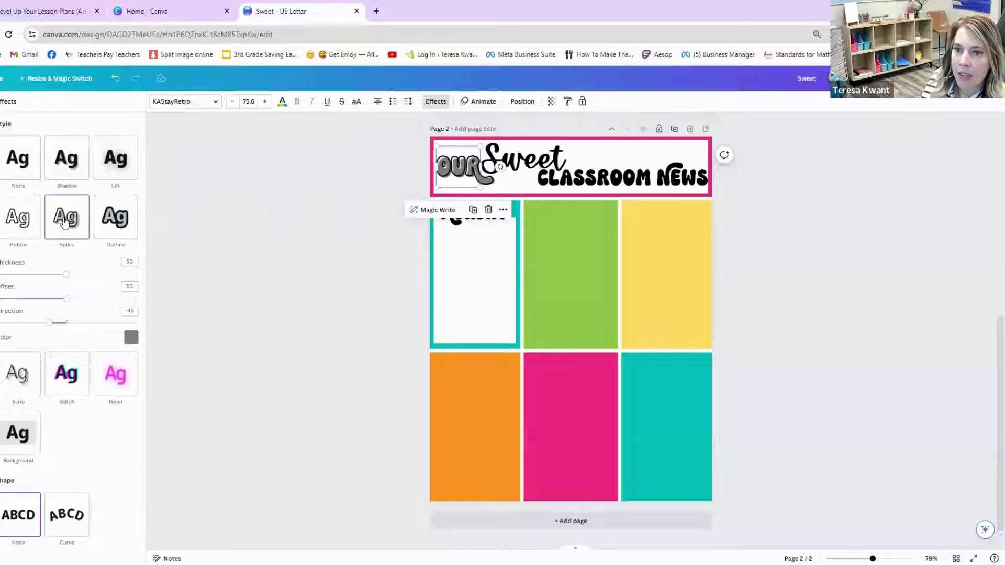
left_click(131, 337)
left_click(50, 384)
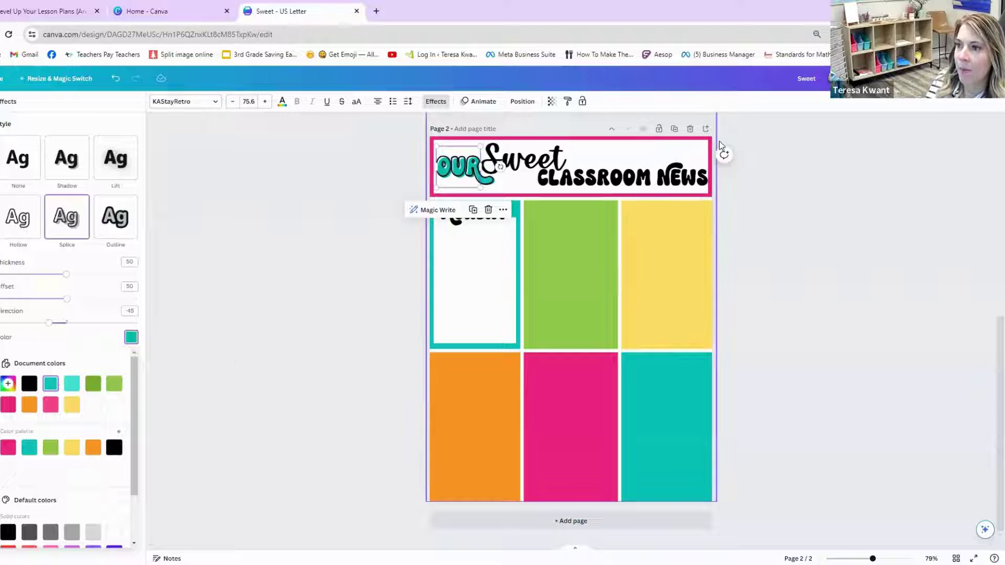
left_click(639, 168)
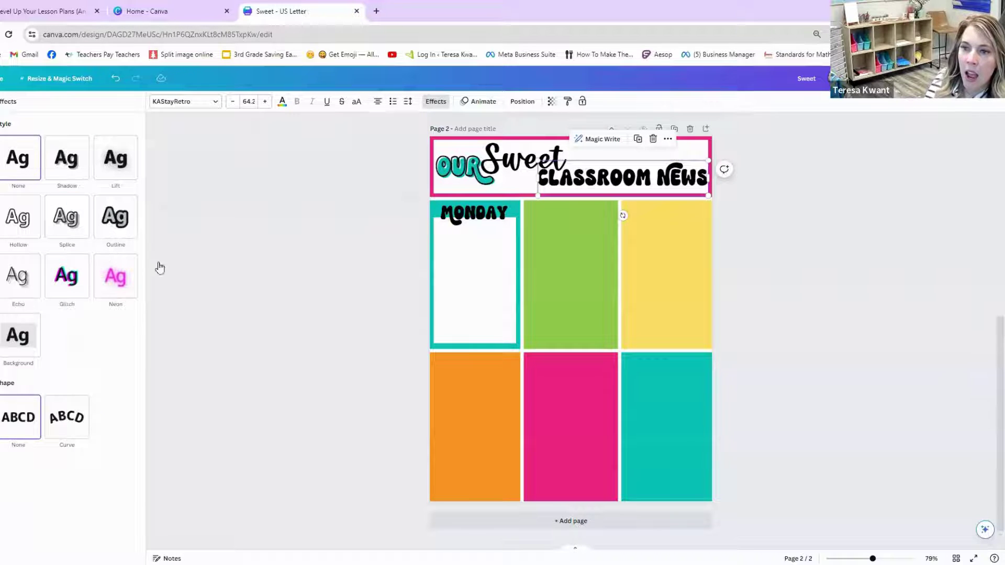
Give CLASSROOM NEWS a yellow Splice effect and nudge it slightly in the header.
left_click(75, 231)
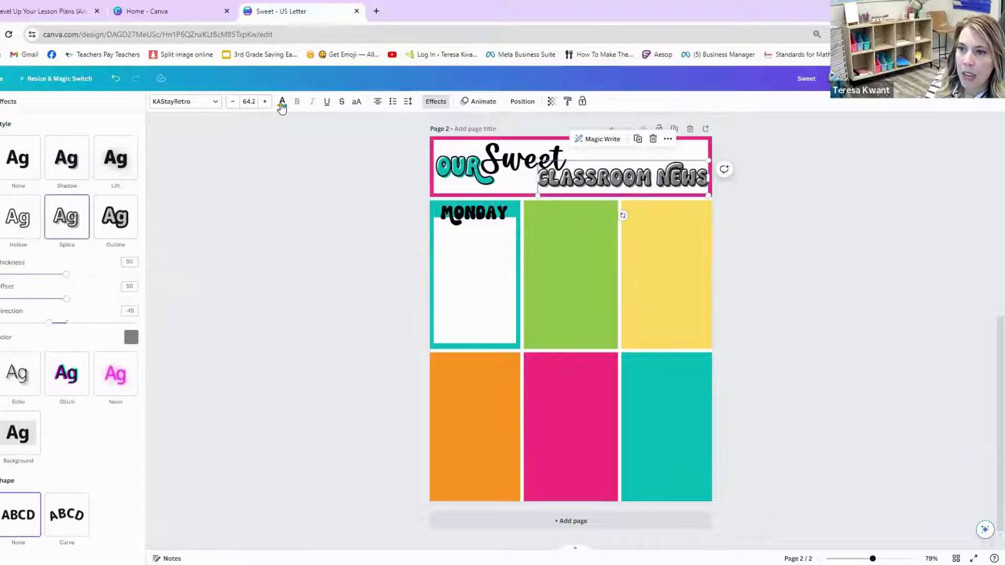
left_click(282, 101)
left_click(6, 244)
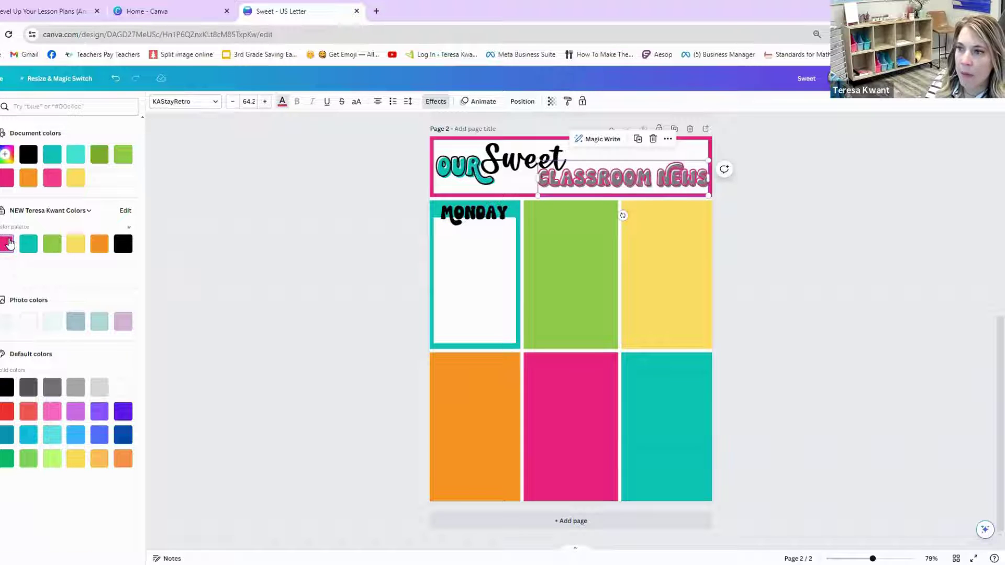
left_click(116, 78)
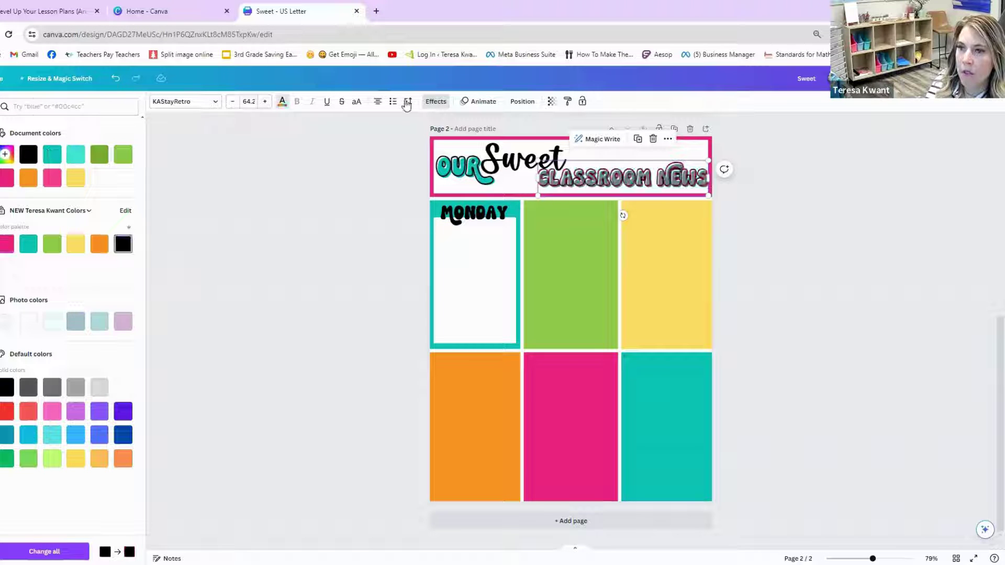
left_click(435, 101)
left_click(127, 339)
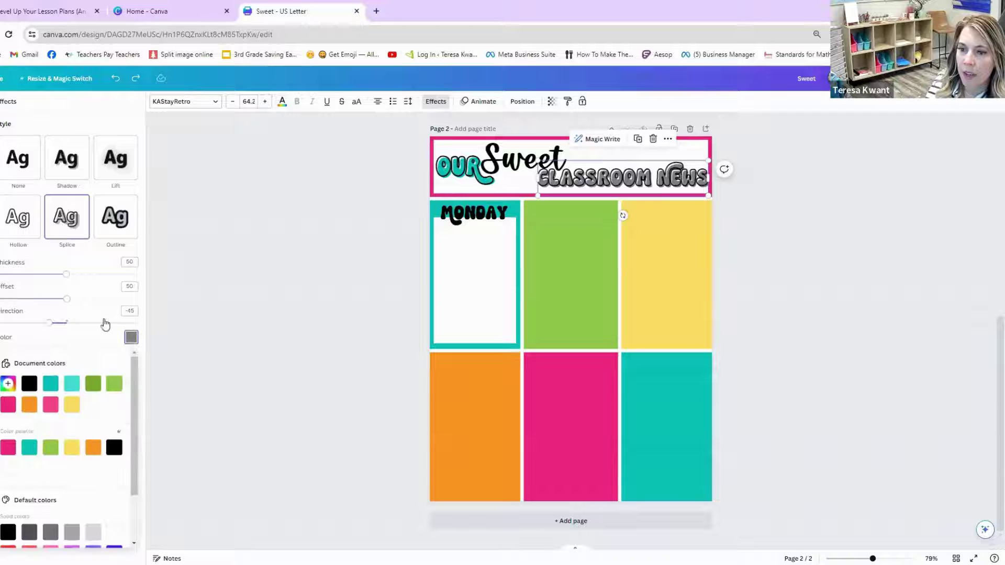
left_click(52, 406)
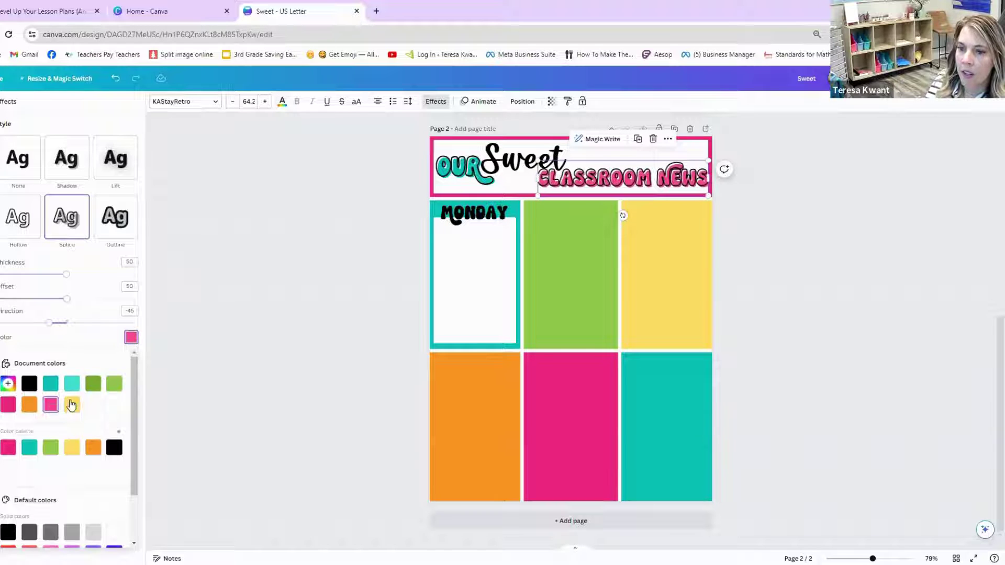
left_click(73, 405)
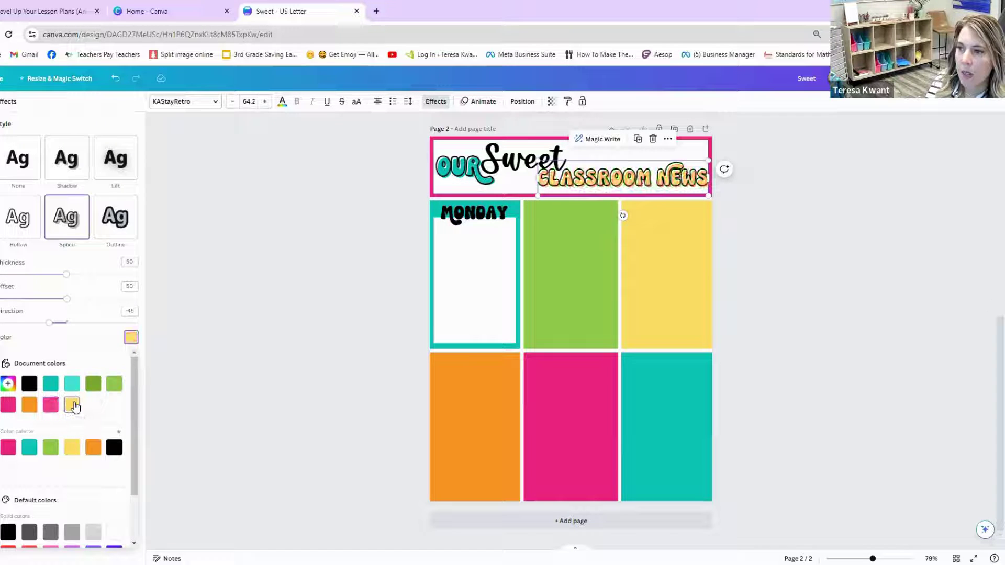
left_click_drag(610, 179, 603, 180)
Compare pink, yellow and orange splice colours on CLASSROOM NEWS.
left_click(131, 337)
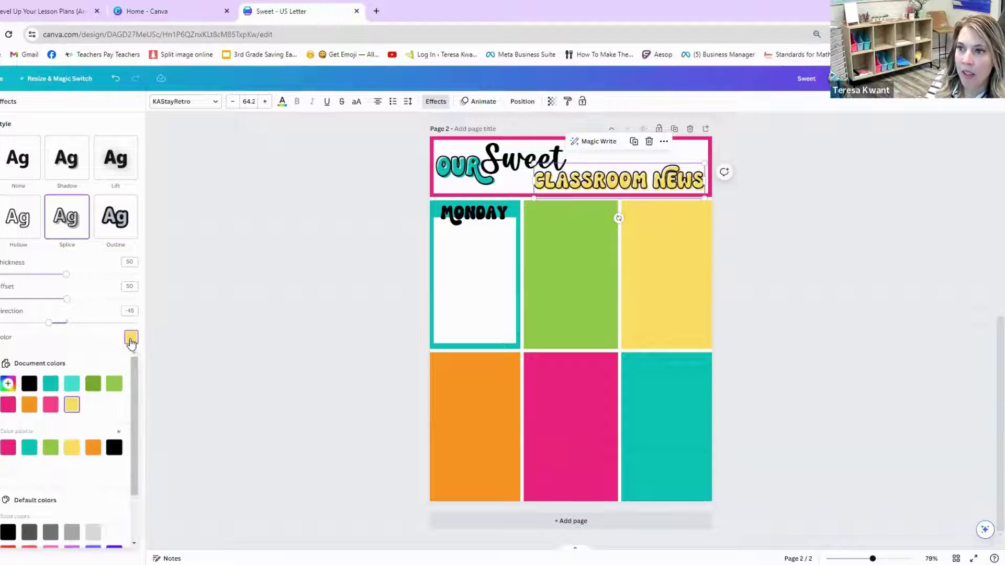
left_click(50, 408)
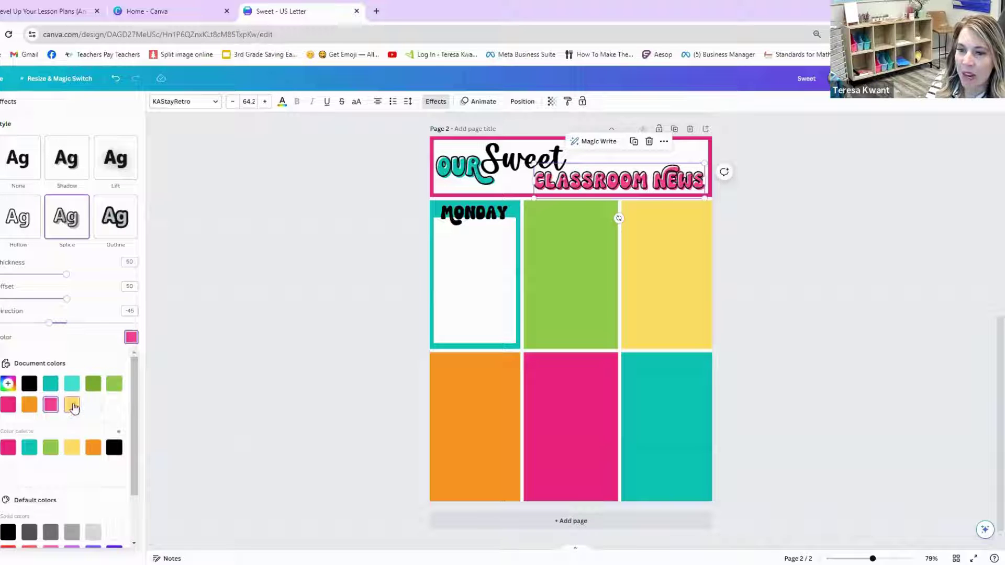
left_click(73, 407)
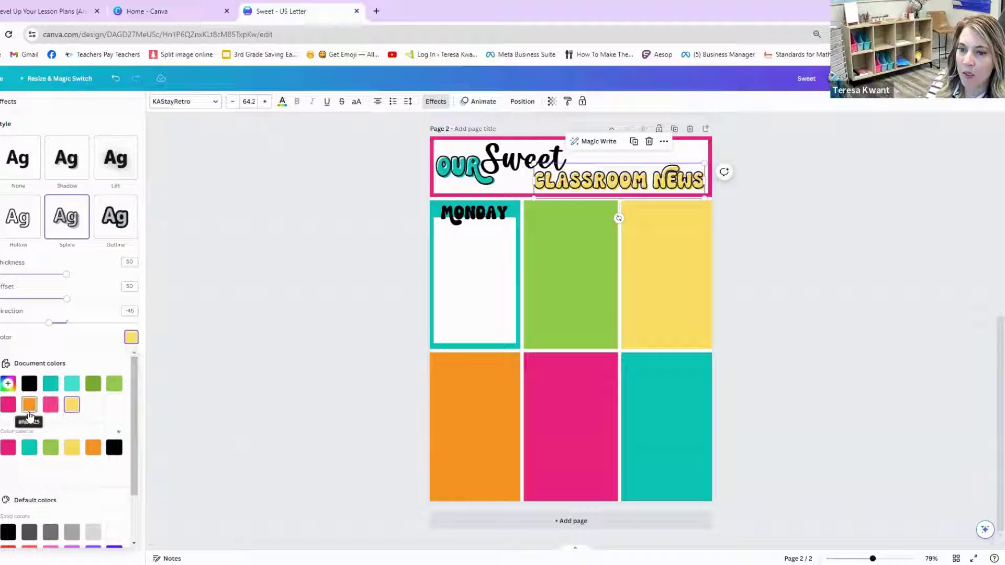
left_click(72, 449)
left_click(50, 448)
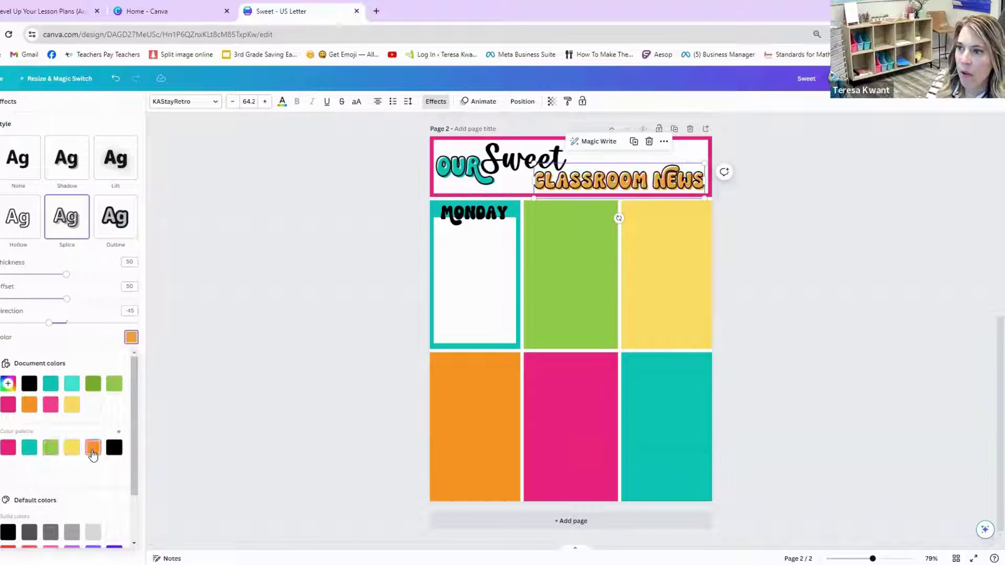
left_click(279, 348)
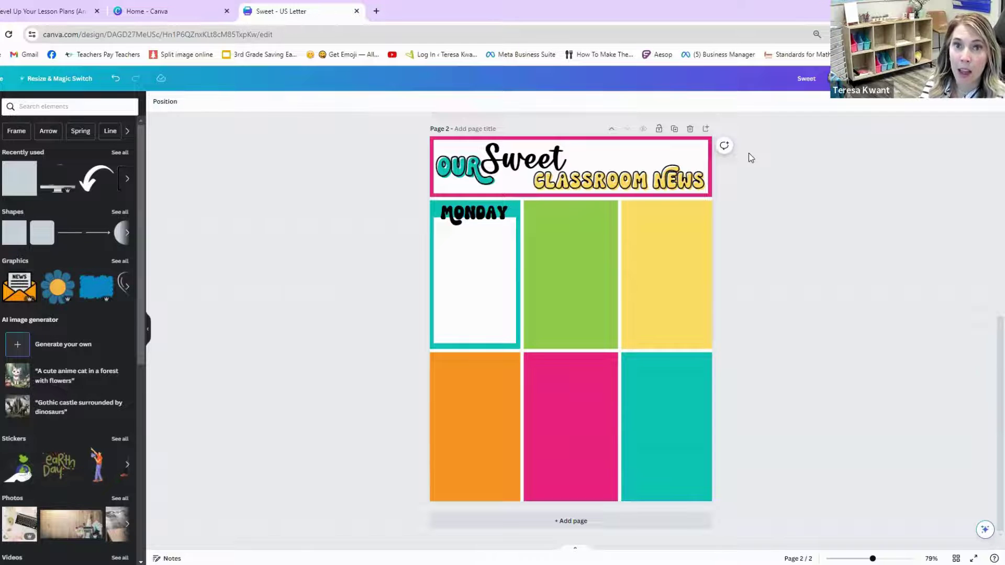
Search the design elements for 'donuts' and show all the donut graphics.
left_click(68, 109)
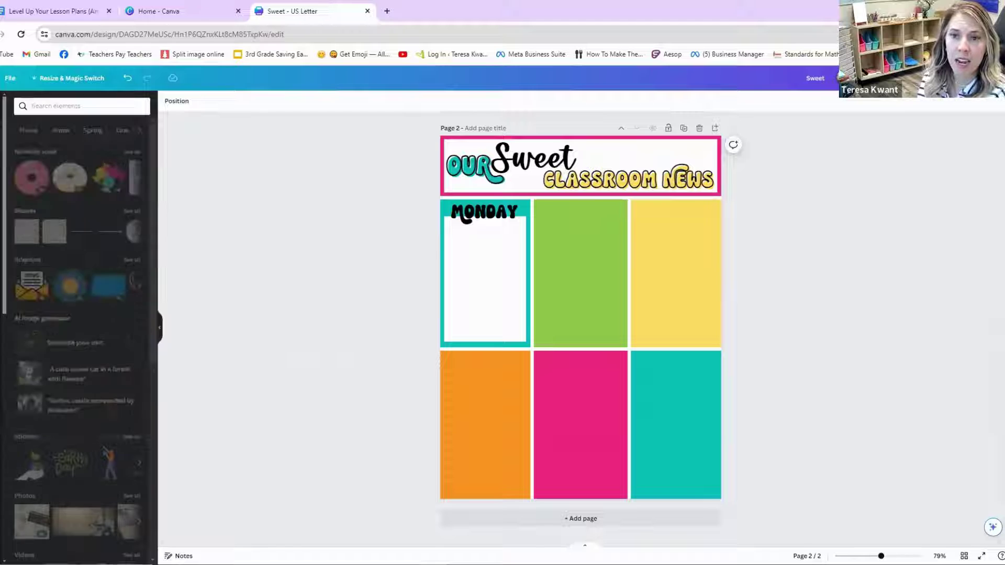
left_click(68, 106)
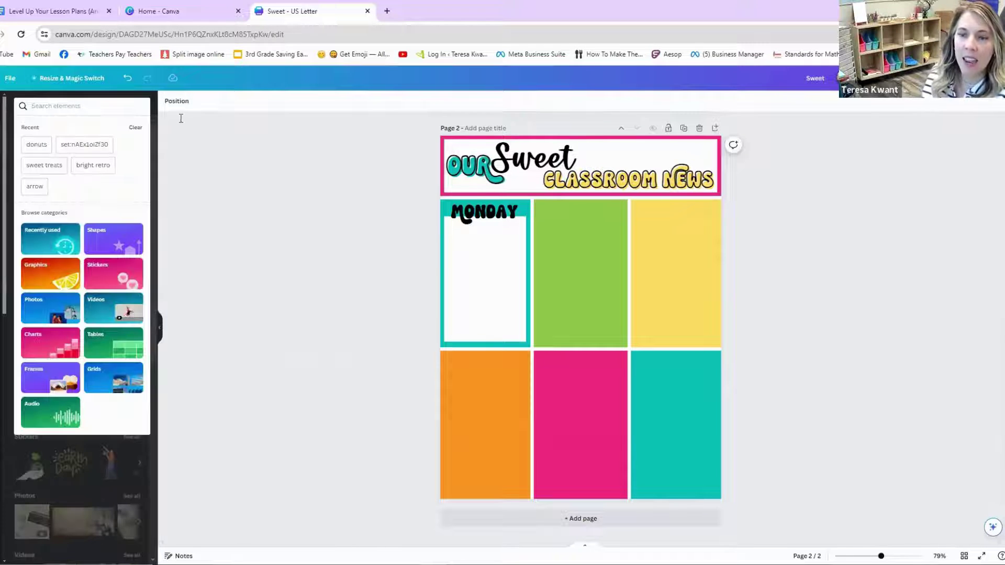
type("donuts")
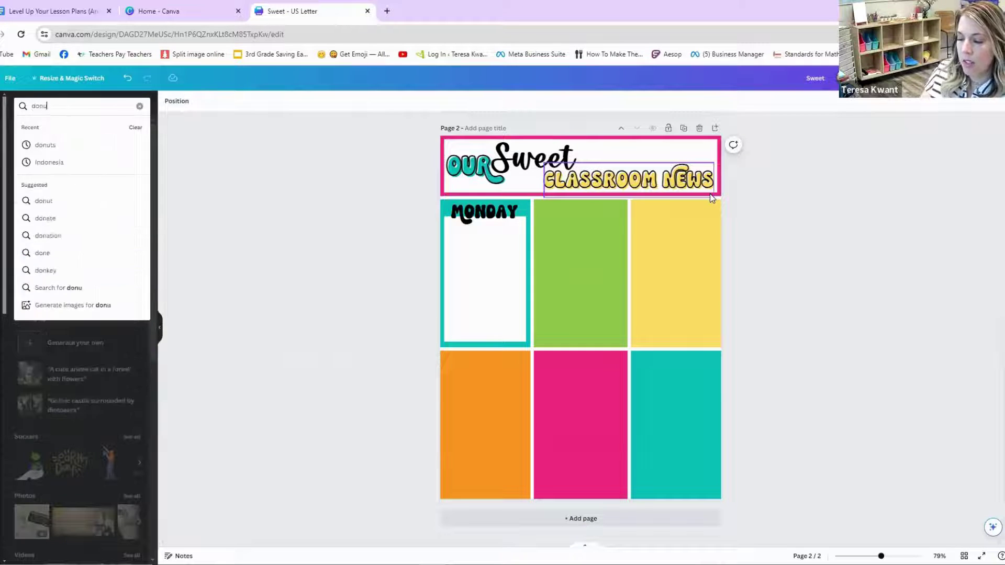
key("Return")
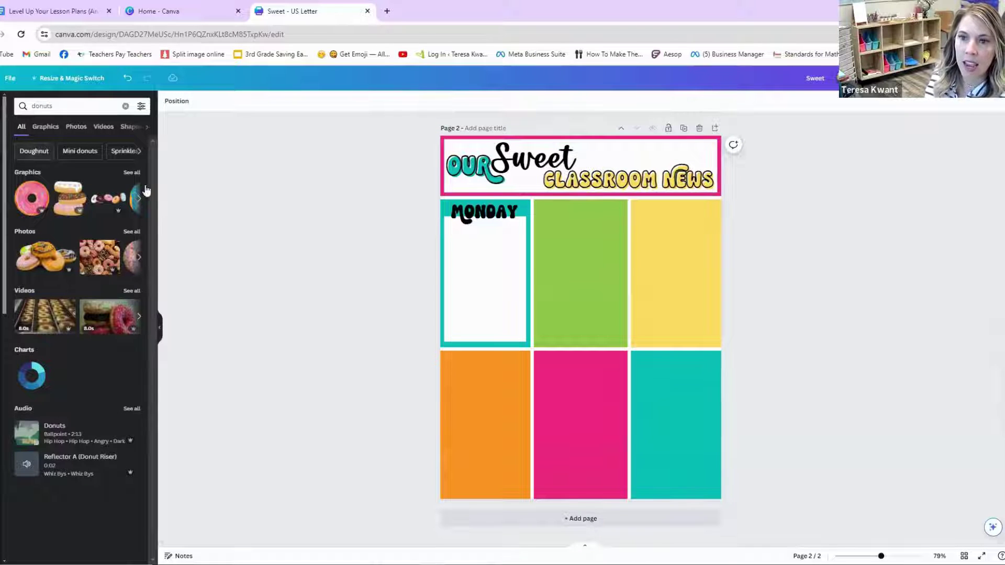
left_click(125, 174)
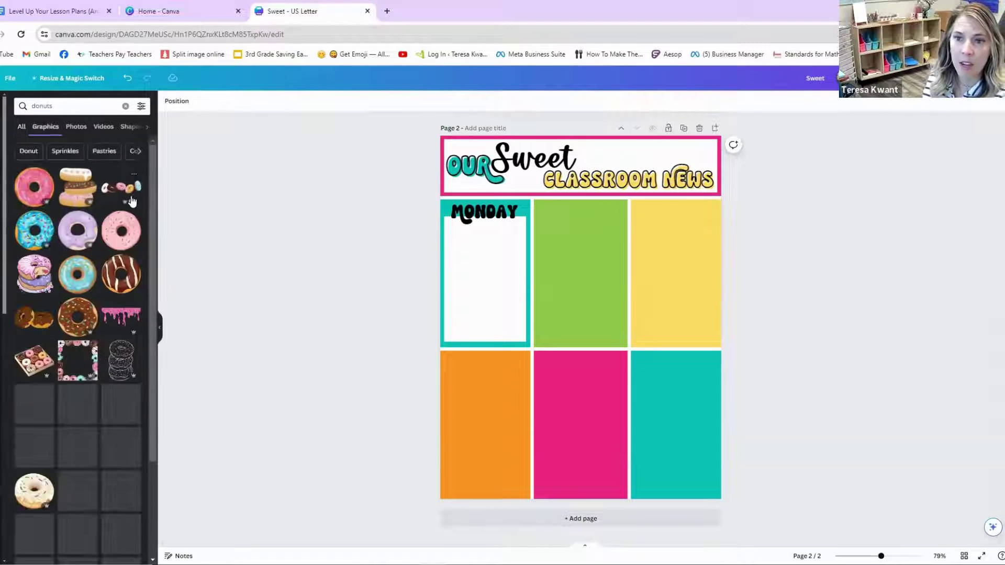
scroll(58, 282, "down", 1)
scroll(26, 546, "up", 1)
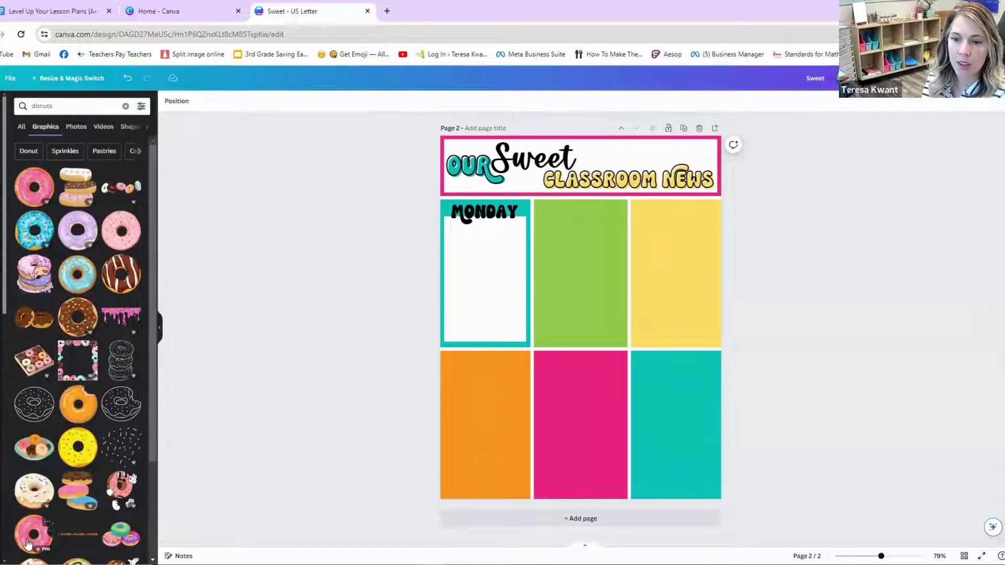
scroll(28, 545, "down", 1)
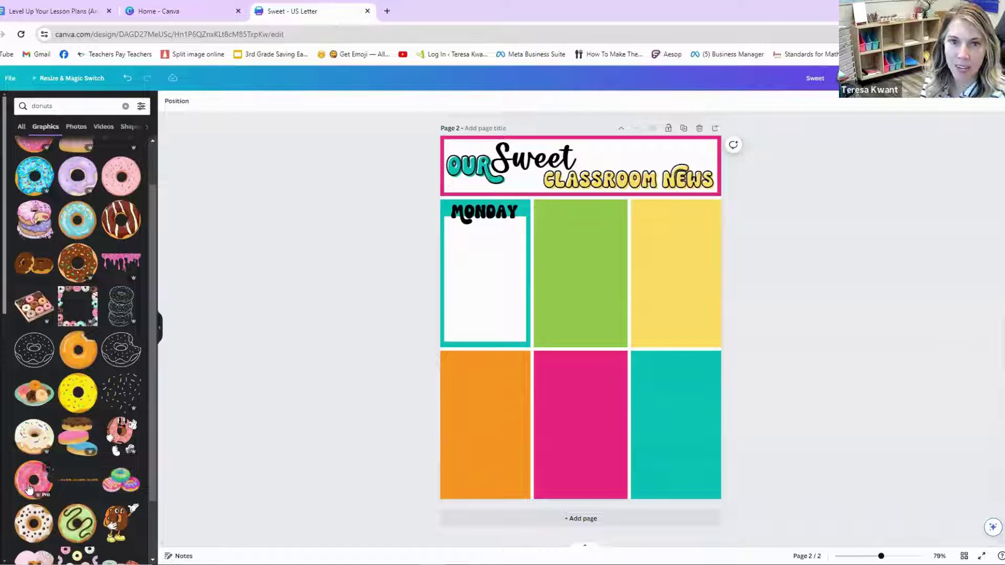
Add the pink sprinkled donut and drag it up over the header banner.
left_click(28, 486)
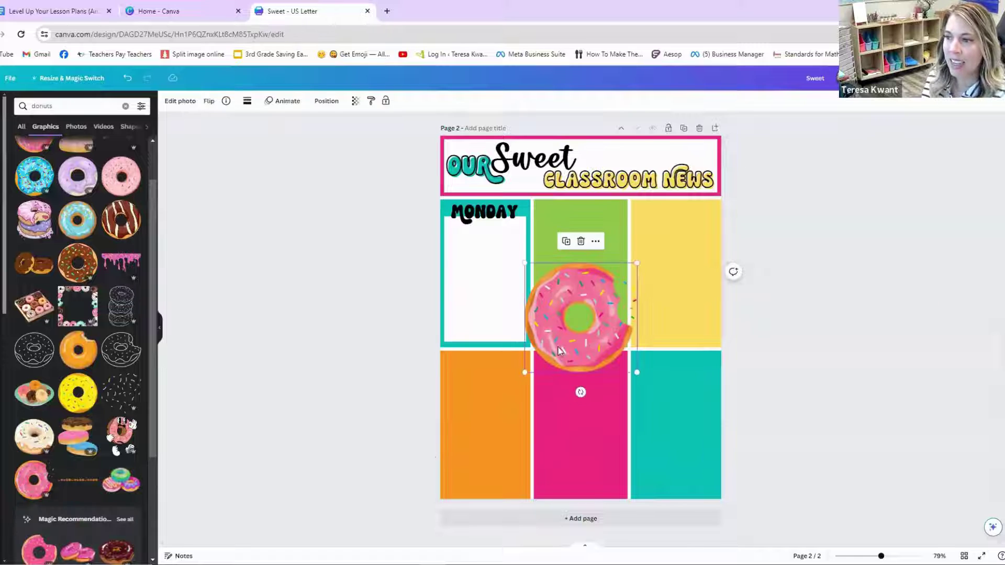
left_click_drag(554, 346, 605, 223)
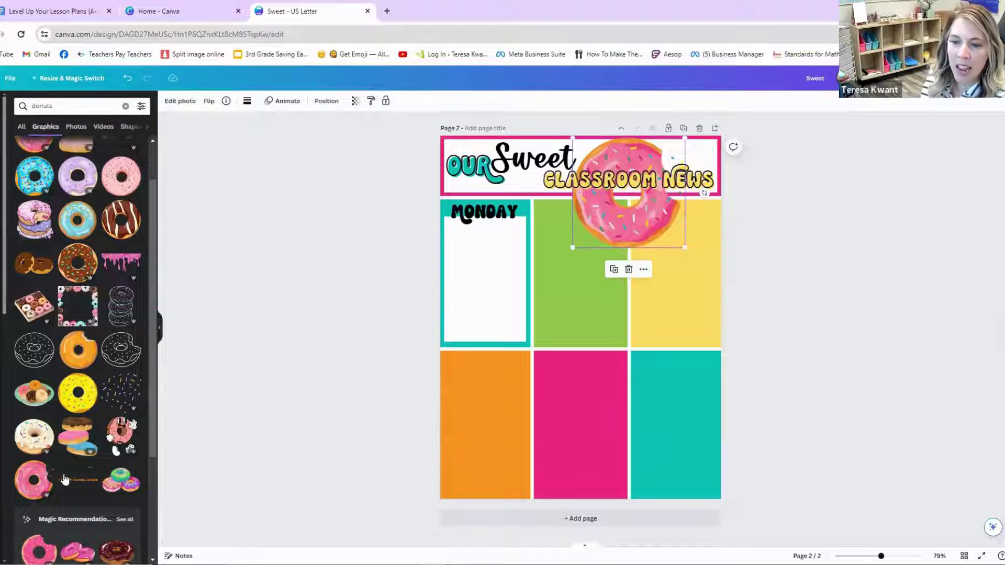
scroll(29, 433, "down", 1)
scroll(29, 433, "down", 1)
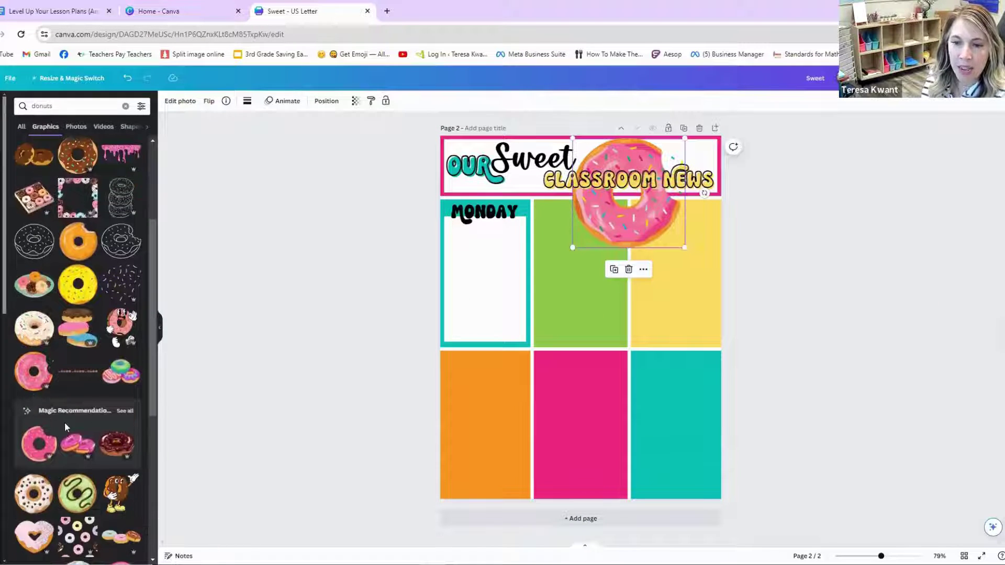
Browse all recommended donut graphics, return to the results, and check a donut's details.
left_click(123, 413)
scroll(81, 316, "down", 1)
scroll(81, 317, "down", 3)
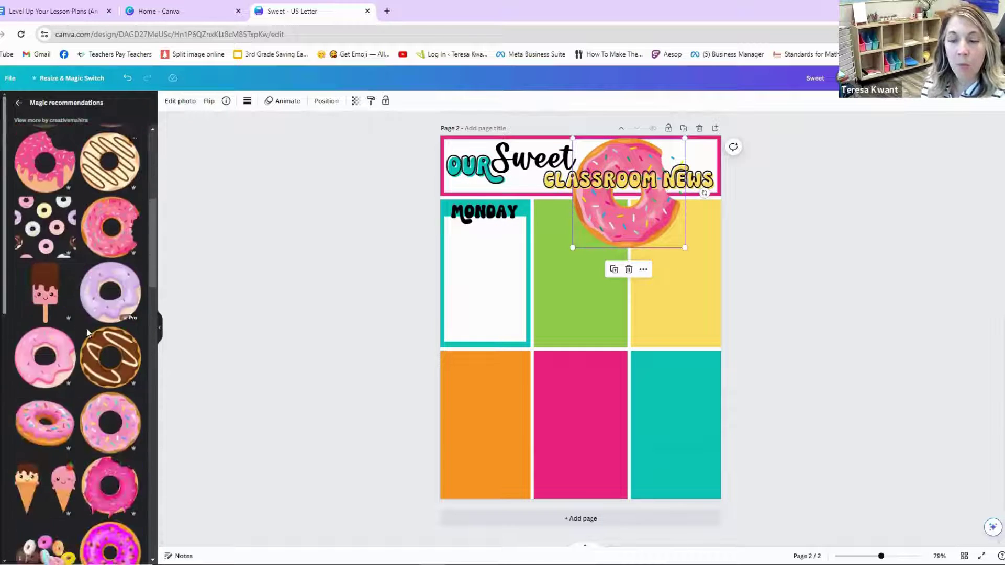
scroll(30, 129, "up", 3)
scroll(29, 129, "up", 1)
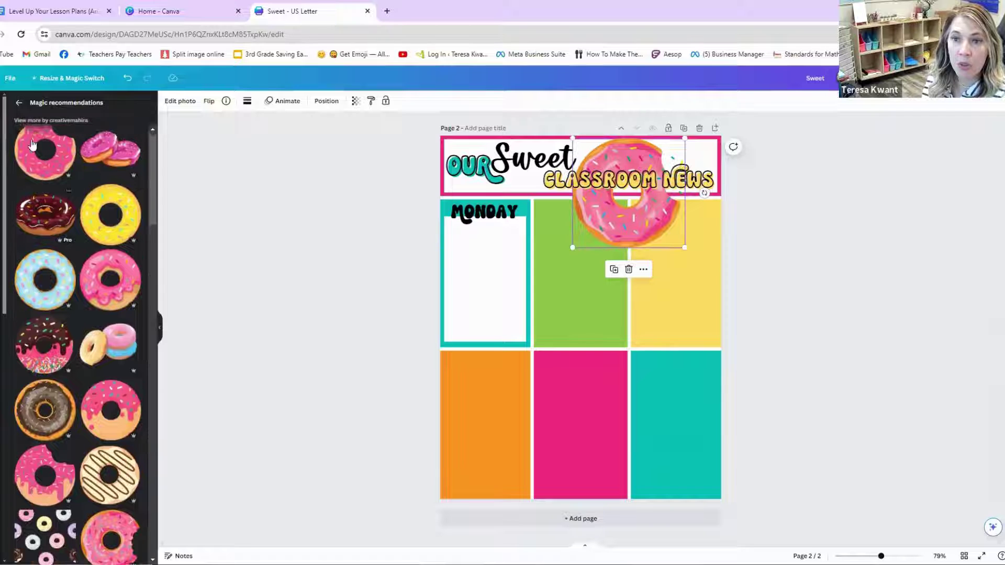
left_click(20, 104)
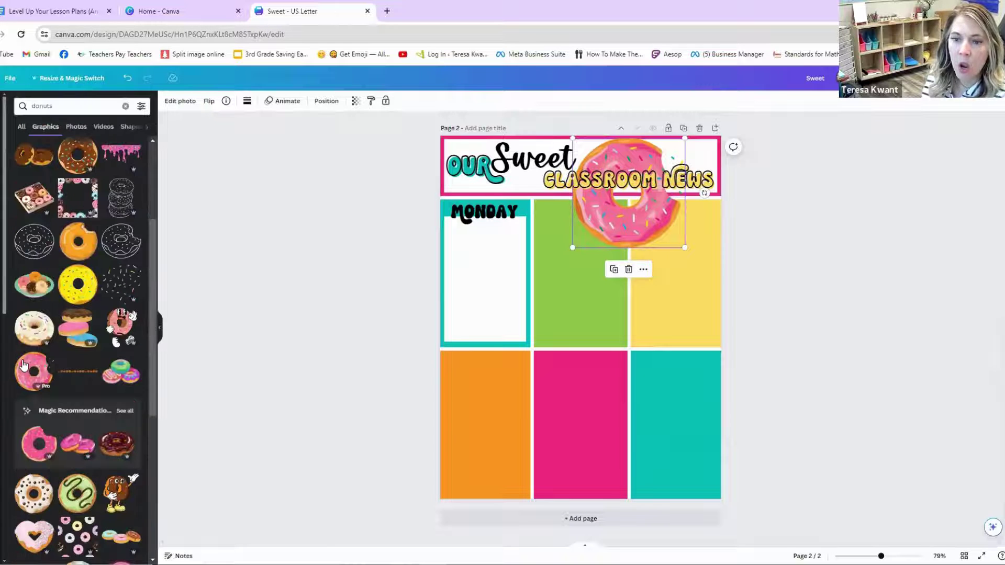
left_click(50, 434)
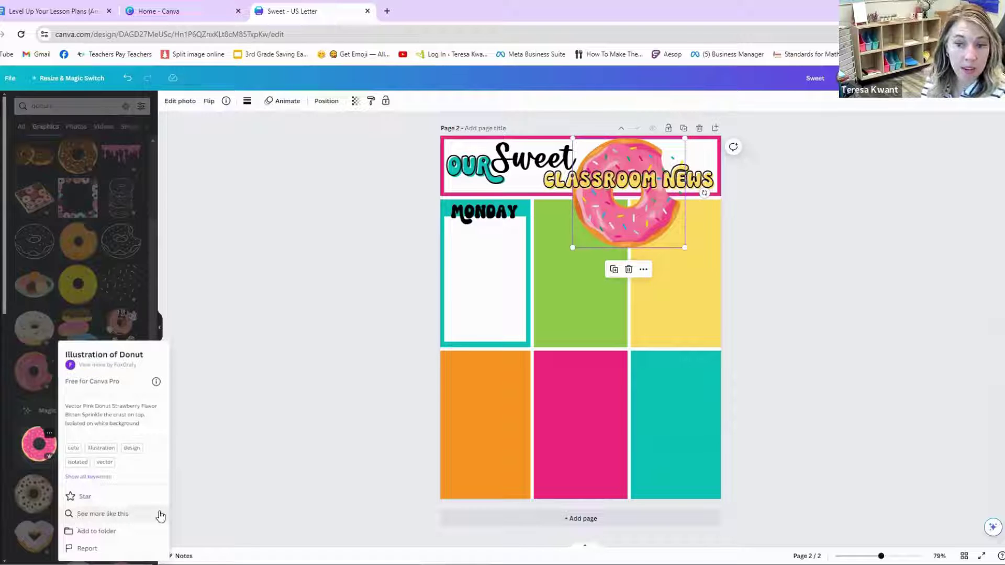
left_click(271, 466)
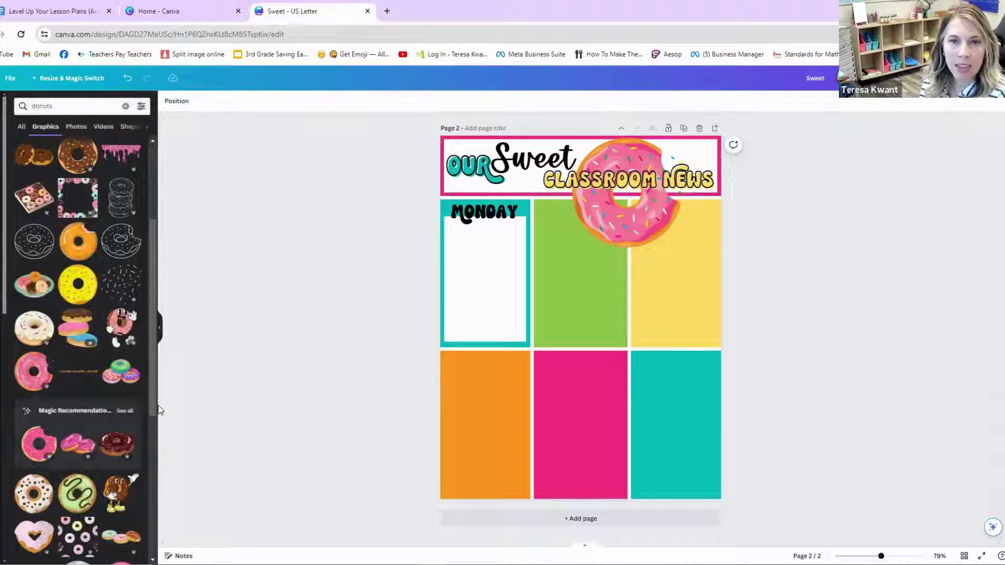
Resize the donut onto the banner's right end, tilt then straighten it, and enlarge it.
left_click(655, 230)
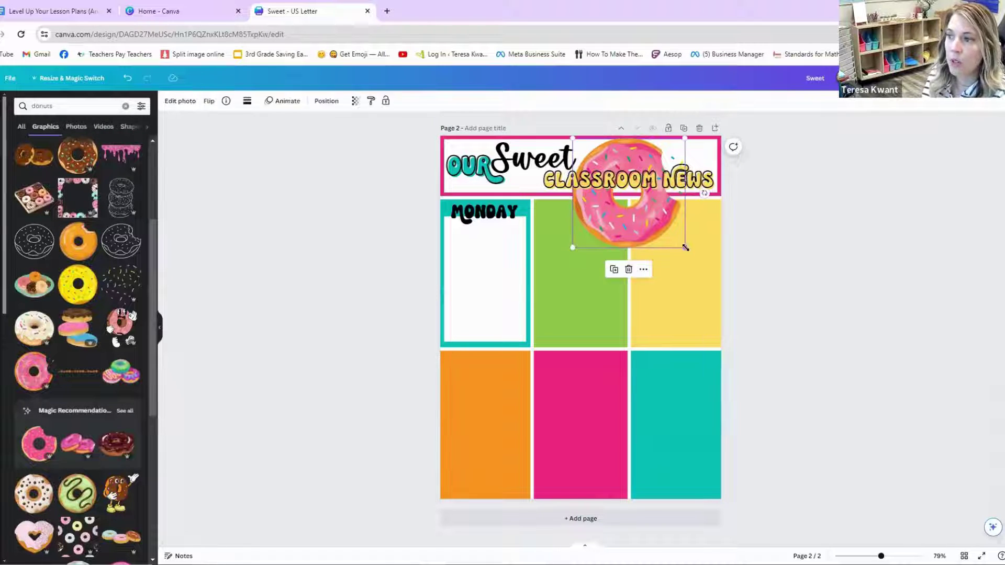
left_click_drag(663, 222, 681, 241)
left_click_drag(603, 220, 632, 204)
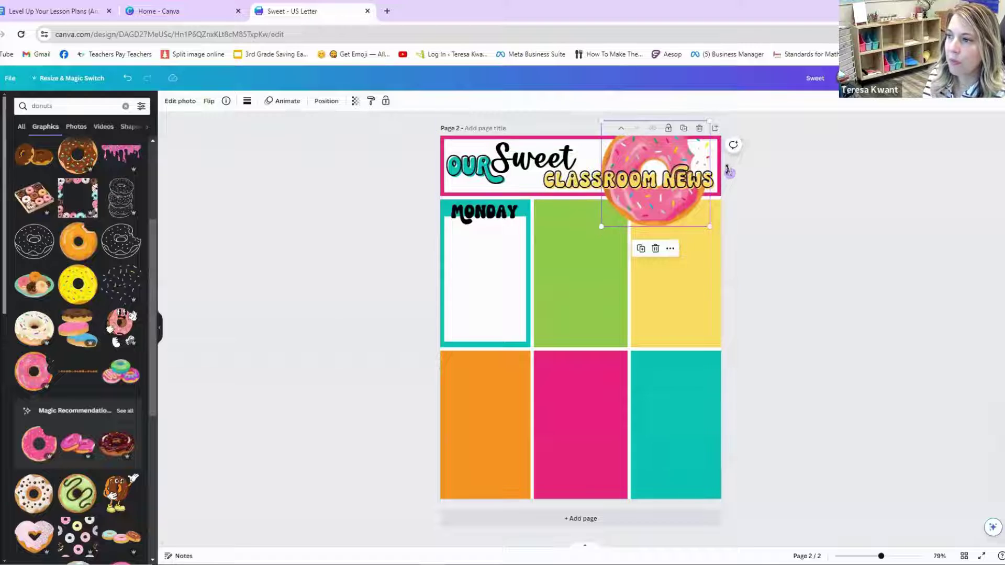
left_click_drag(729, 174, 614, 244)
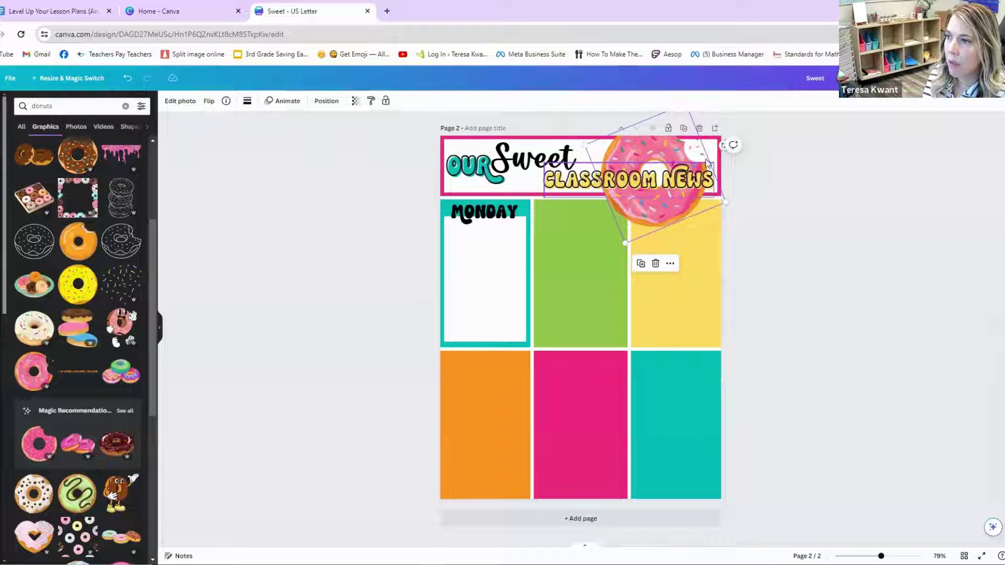
left_click_drag(733, 145, 727, 173)
left_click_drag(710, 227, 651, 239)
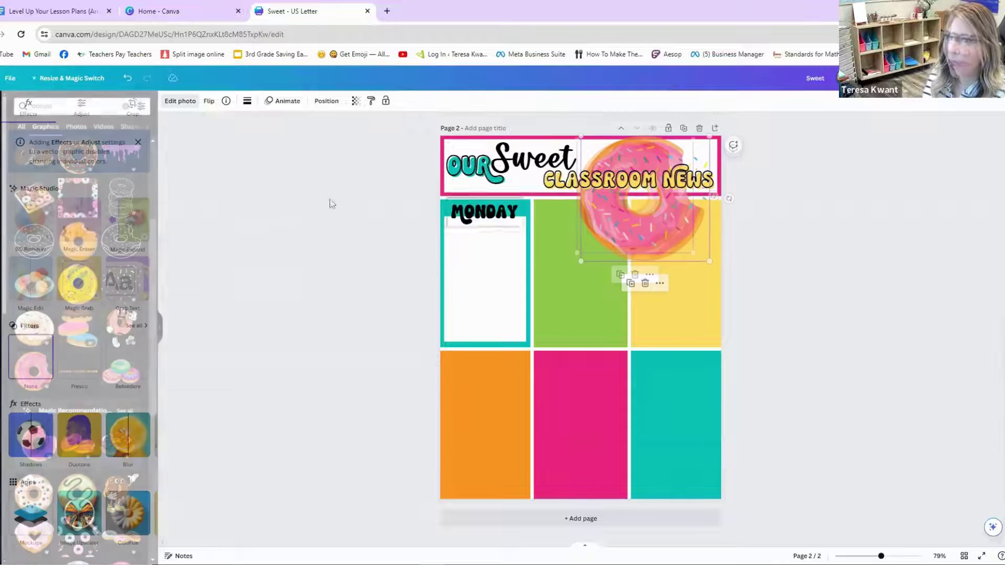
Crop the donut's bottom off at the header edge using Edit photo > Crop.
left_click(173, 104)
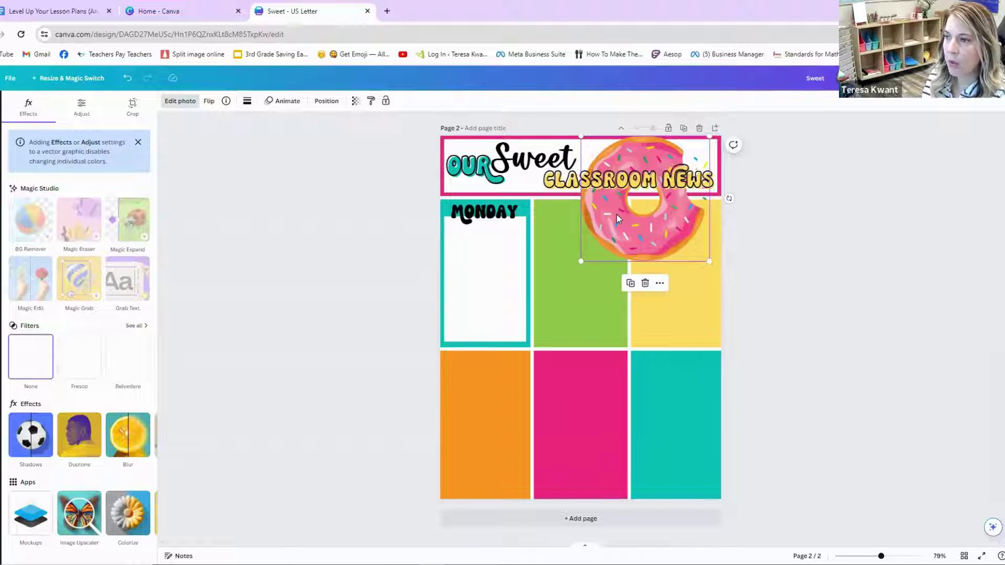
left_click(132, 105)
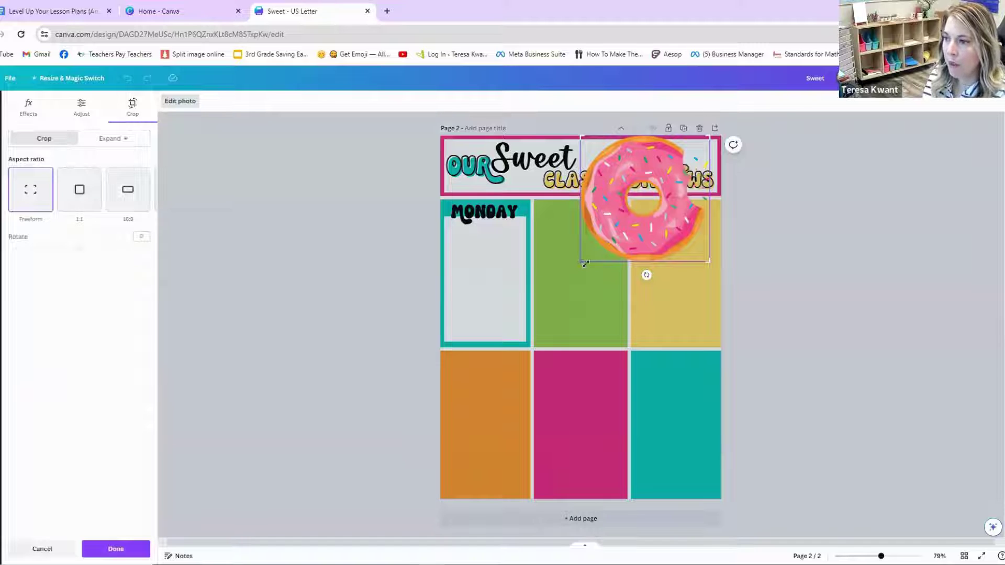
left_click_drag(589, 262, 578, 196)
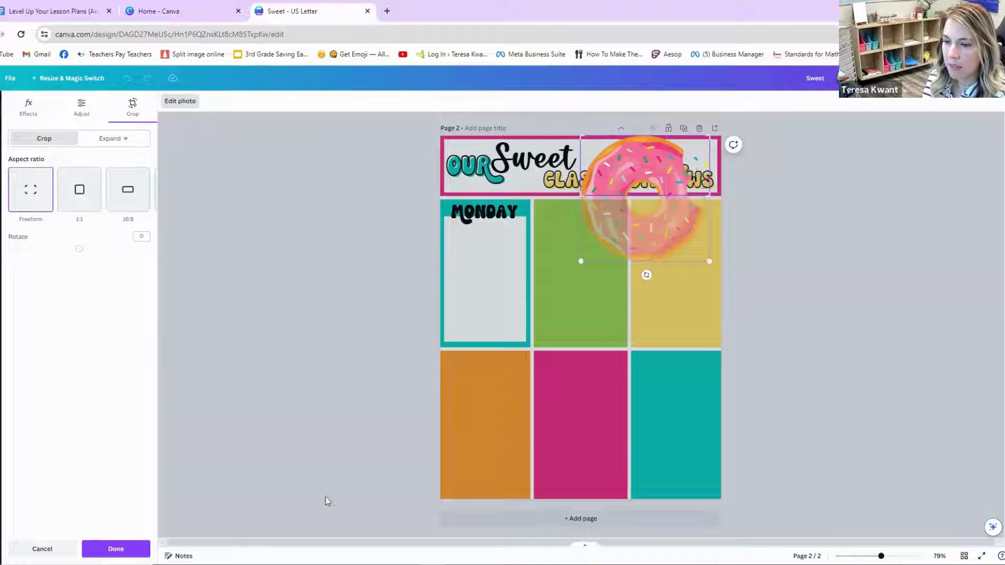
left_click(113, 548)
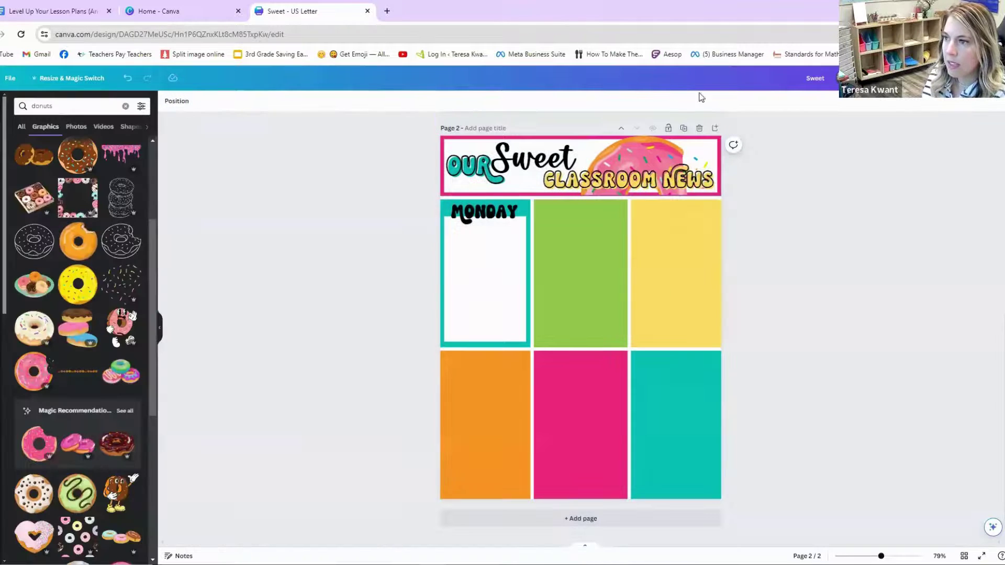
Zoom in and nudge the cropped donut into alignment within the header, then zoom back out.
left_click(642, 145)
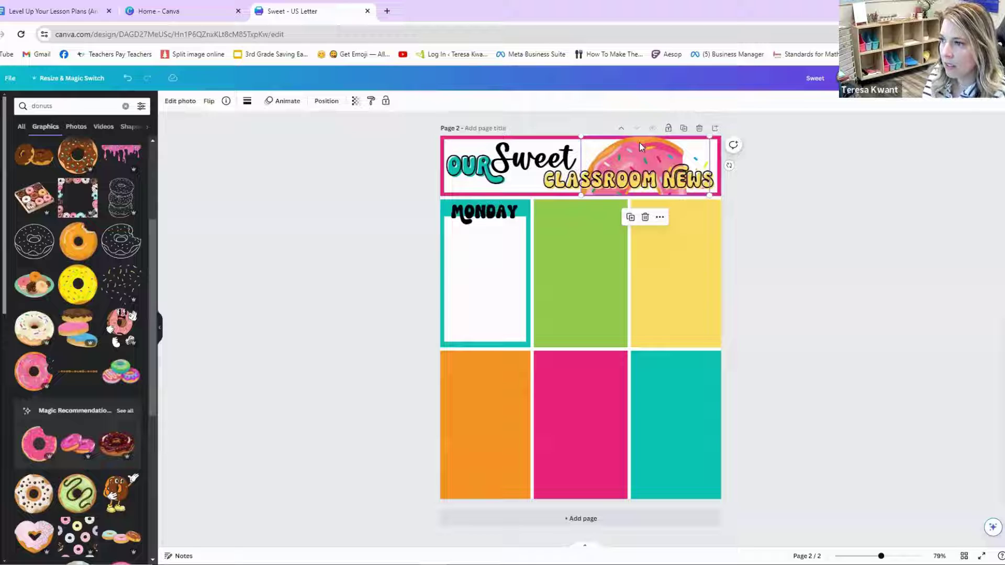
left_click(640, 143)
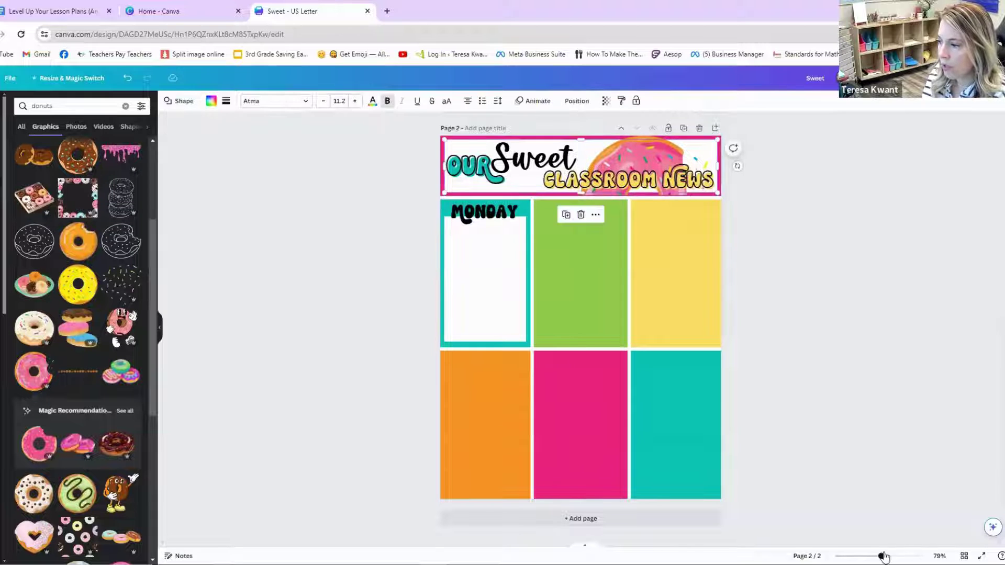
left_click_drag(884, 556, 892, 556)
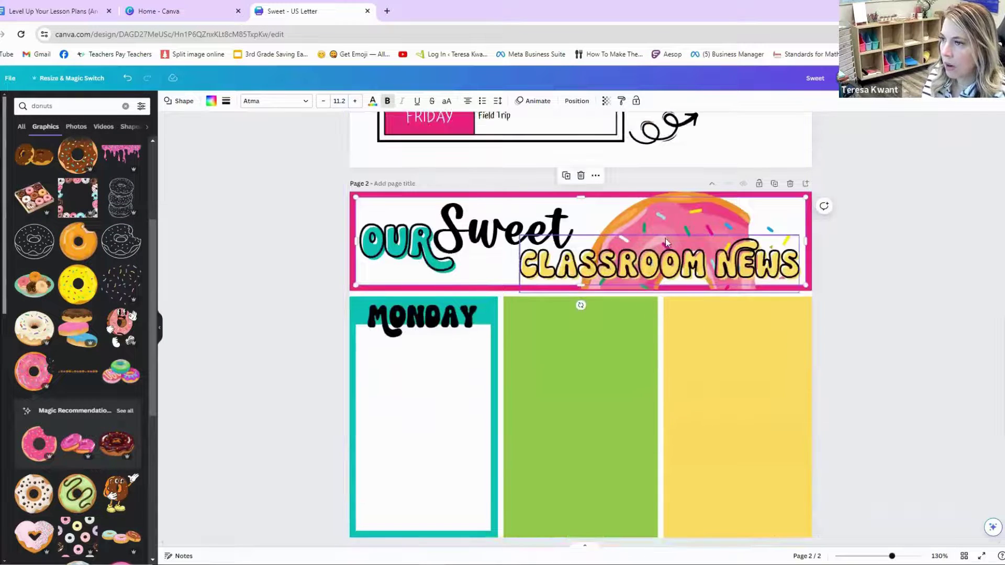
left_click(690, 205)
left_click_drag(690, 205, 690, 204)
left_click(902, 290)
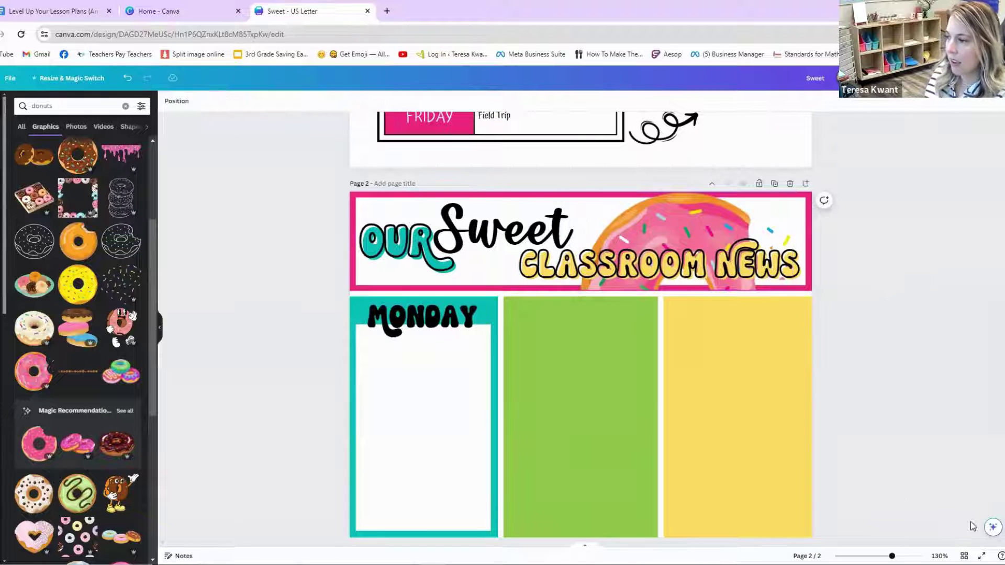
left_click_drag(892, 557, 877, 557)
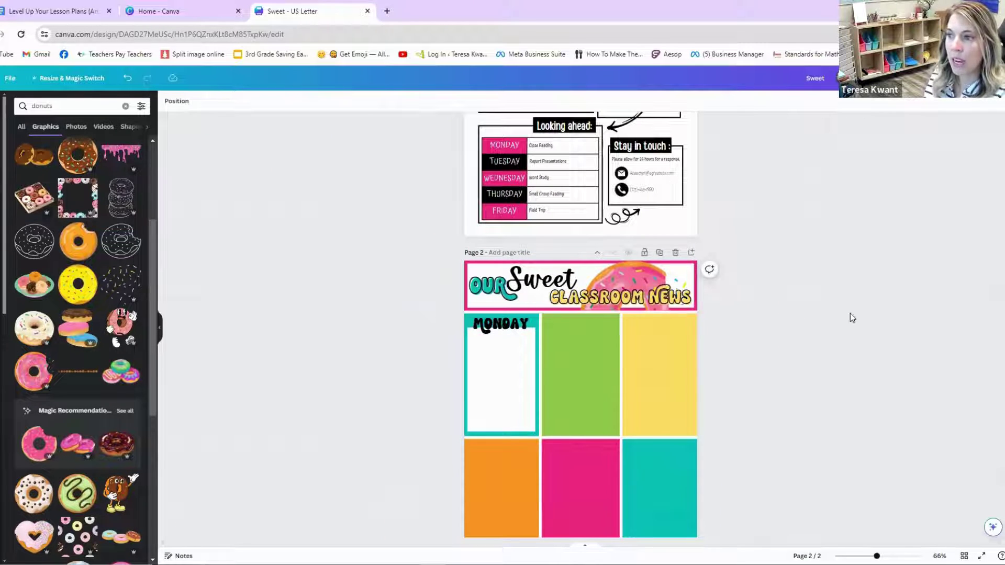
scroll(793, 331, "down", 1)
left_click_drag(879, 557, 885, 557)
left_click(446, 260)
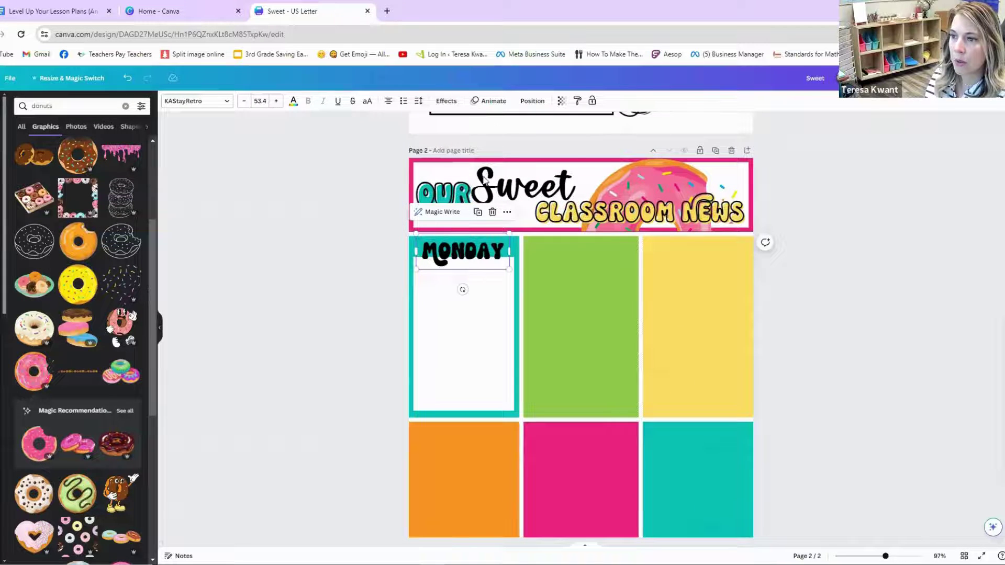
left_click(442, 102)
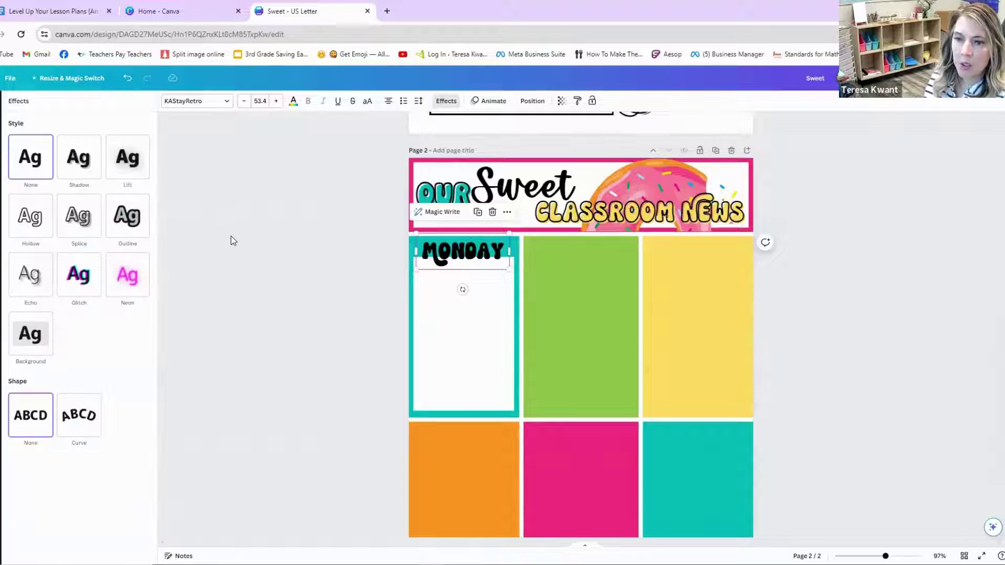
left_click(73, 224)
left_click(142, 336)
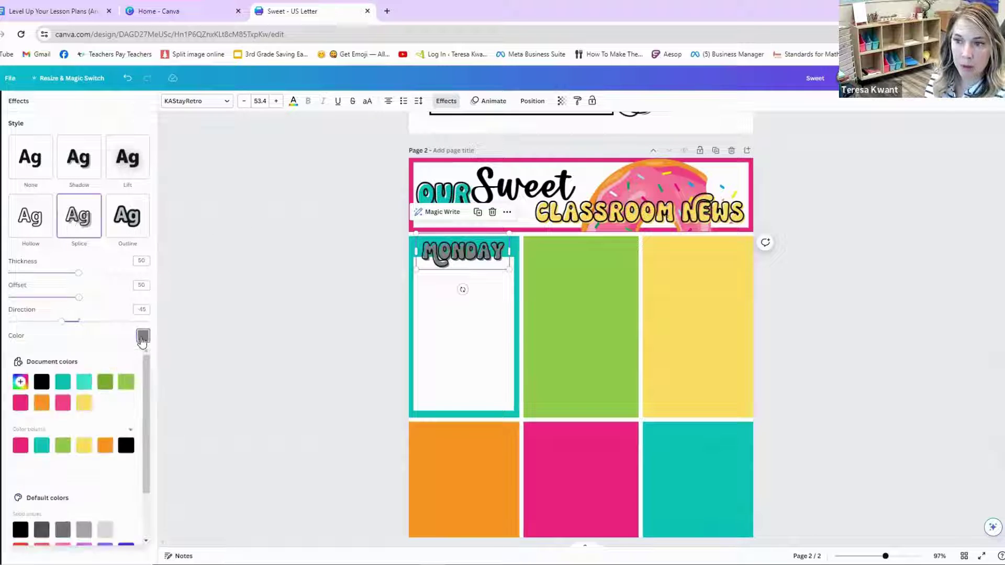
left_click(105, 404)
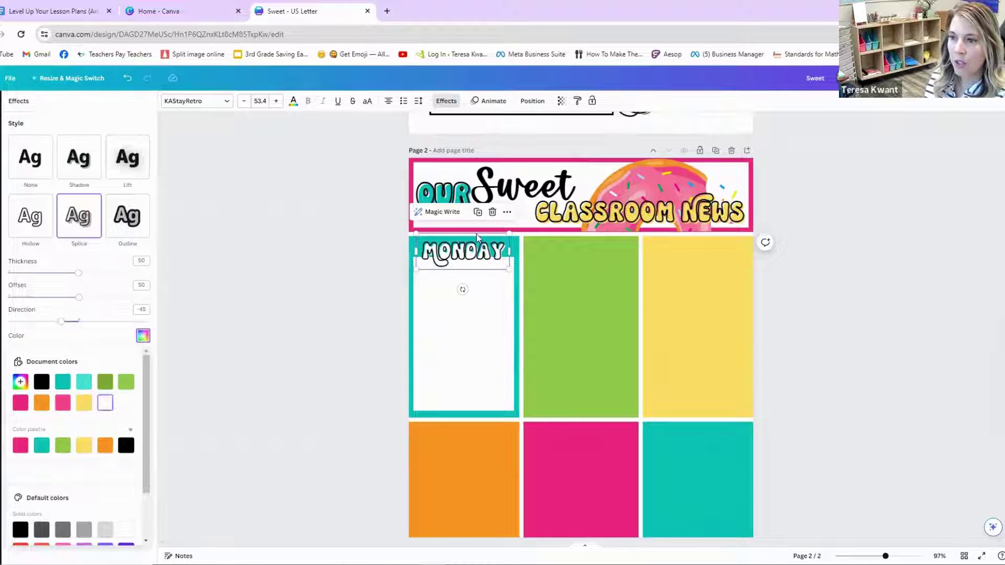
left_click(34, 158)
Copy the MONDAY heading and box onto the green column and rename it TUESDAY.
left_click(460, 353)
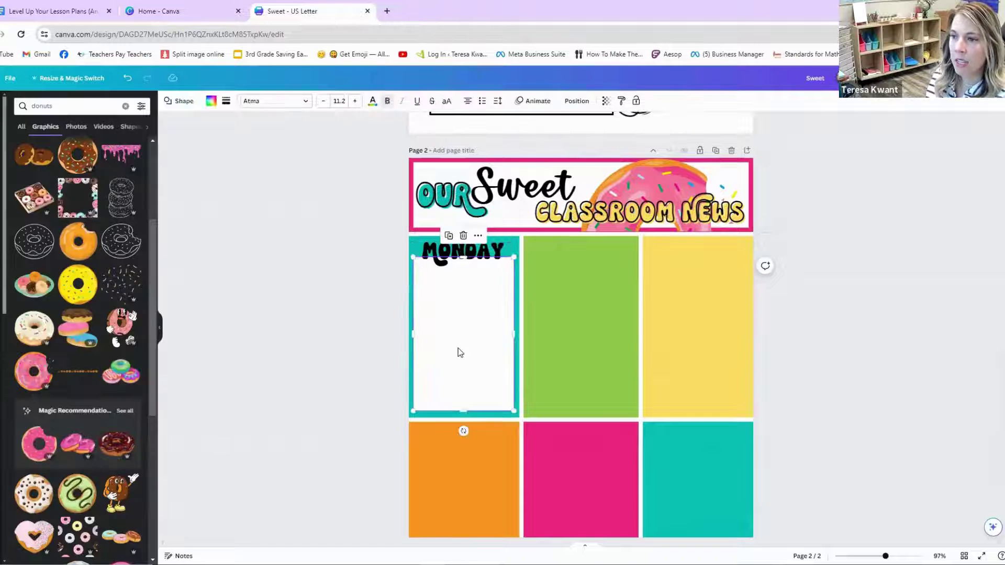
left_click(461, 252, "shift")
right_click(460, 252)
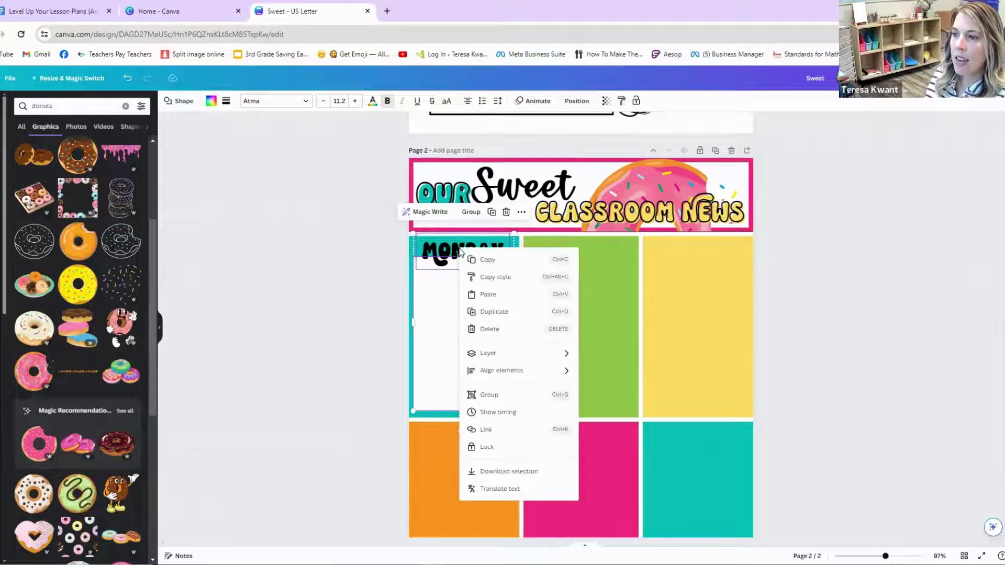
left_click(481, 260)
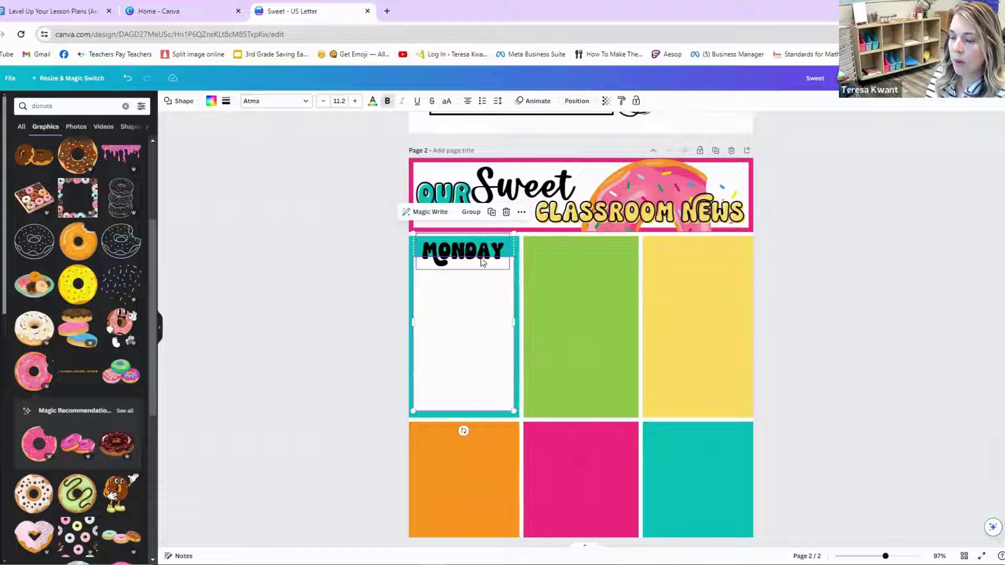
key("ctrl+v")
left_click_drag(483, 341, 590, 330)
left_click(547, 254)
double_click(547, 253)
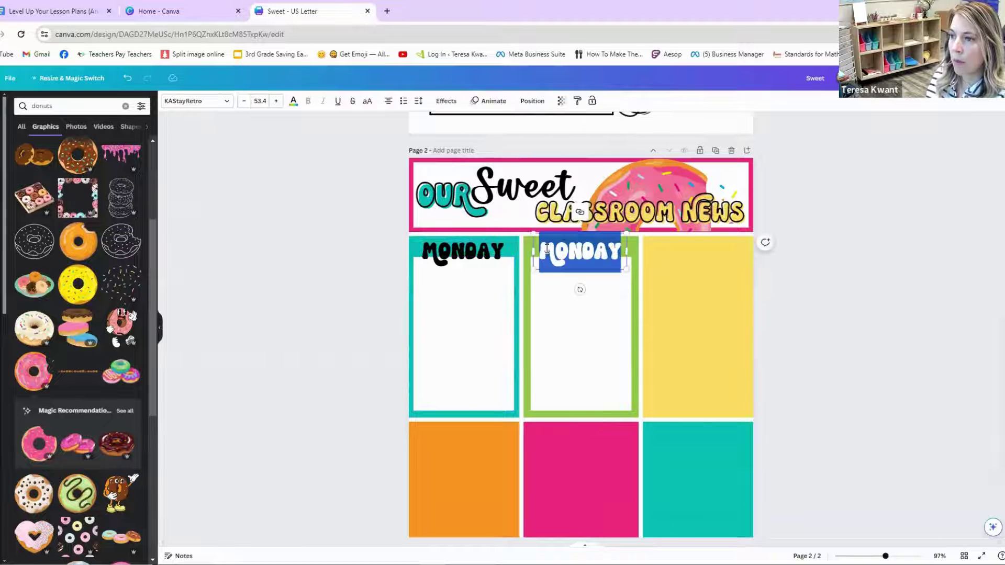
type("TUESDAY")
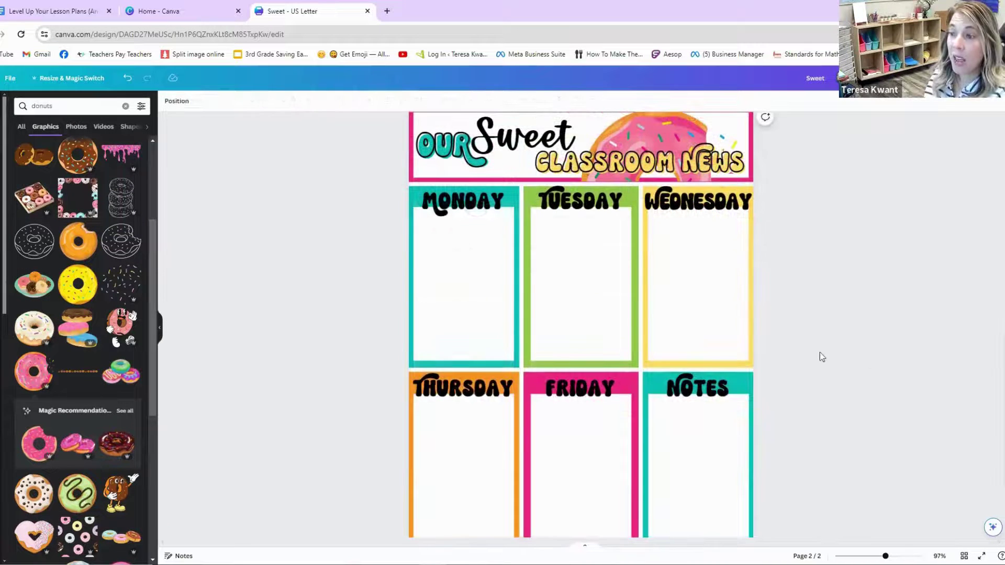
scroll(455, 241, "down", 2)
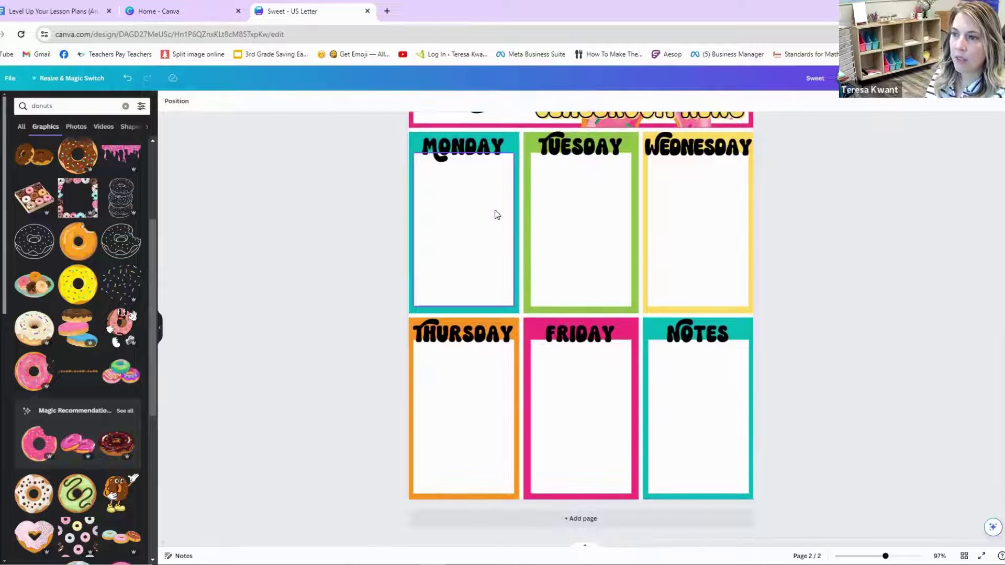
Try test text in Poppins inside the Monday box, then undo both changes.
double_click(453, 199)
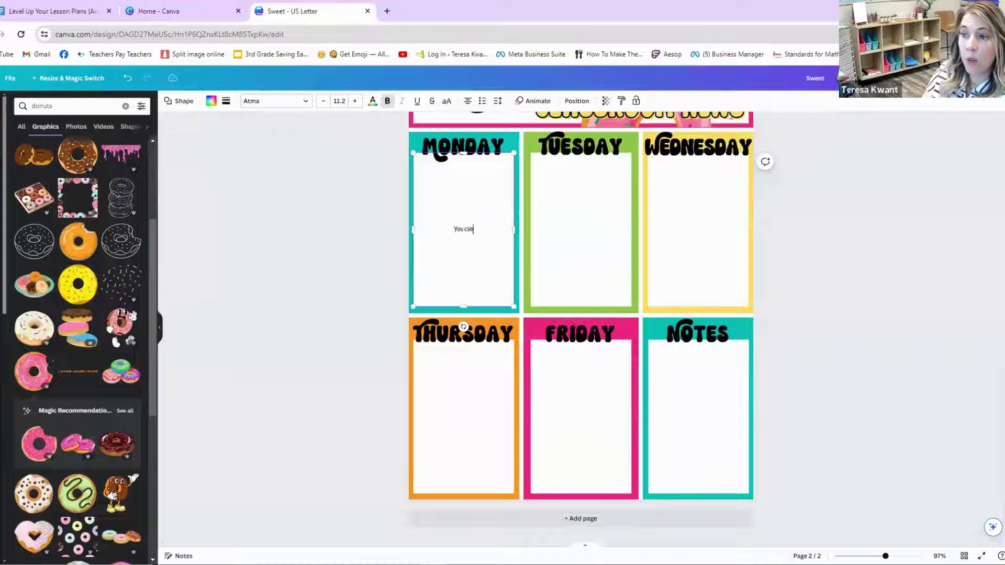
type("pe")
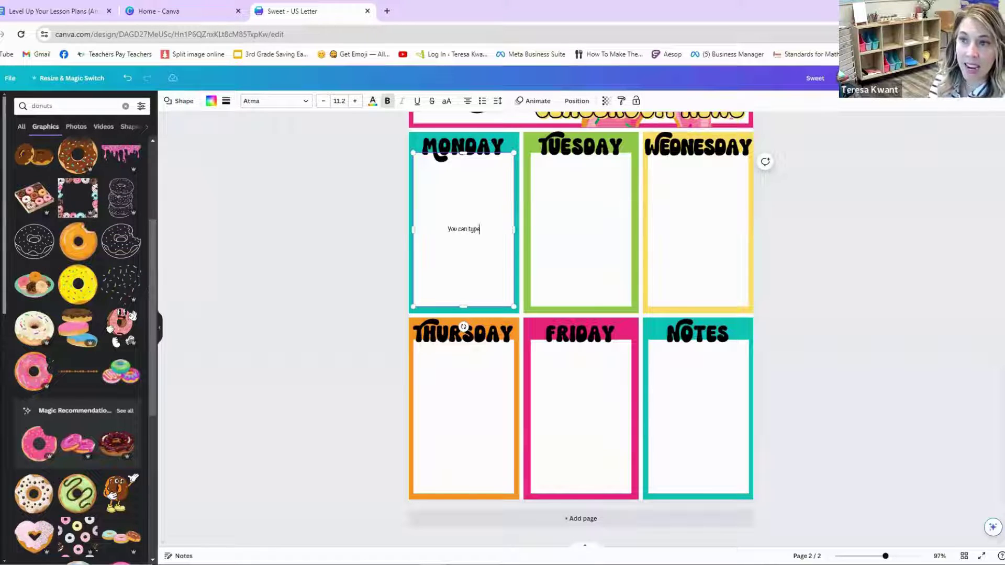
left_click(303, 104)
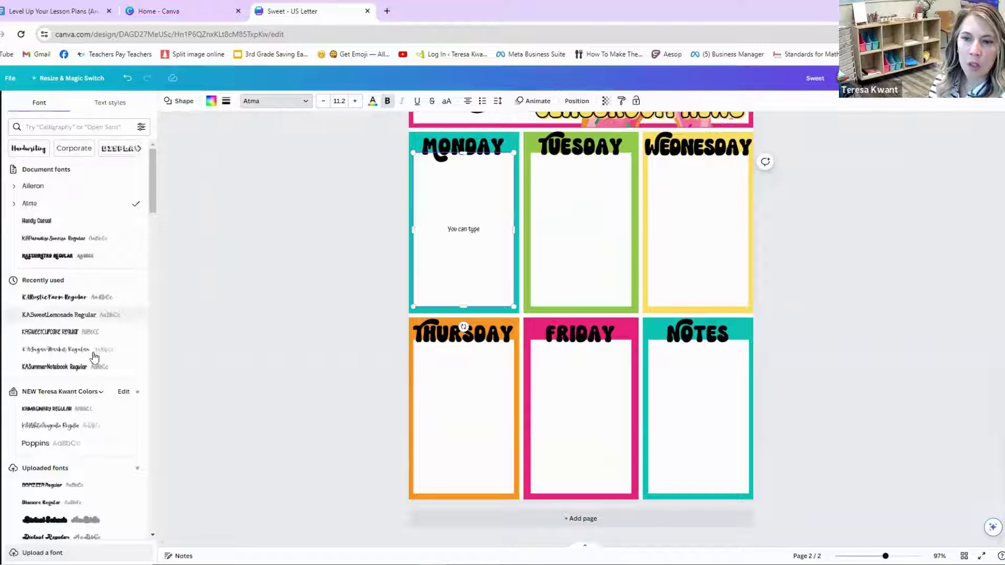
left_click(41, 444)
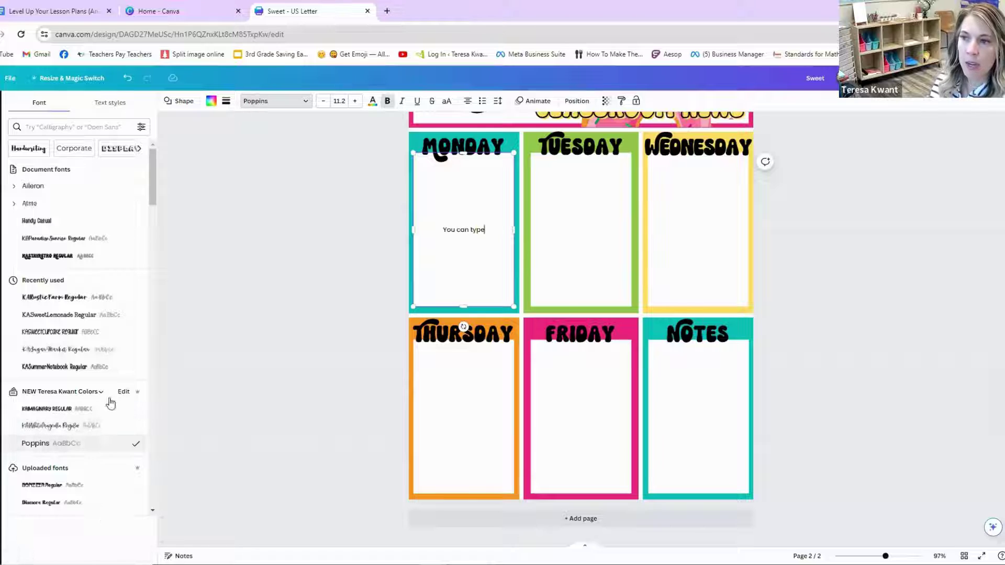
scroll(445, 225, "up", 2)
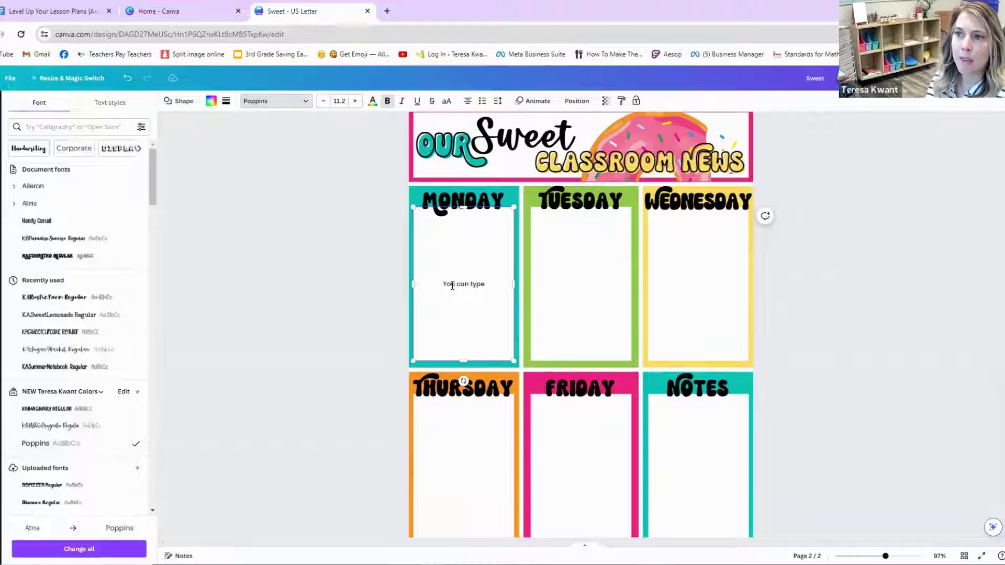
scroll(453, 286, "up", 2)
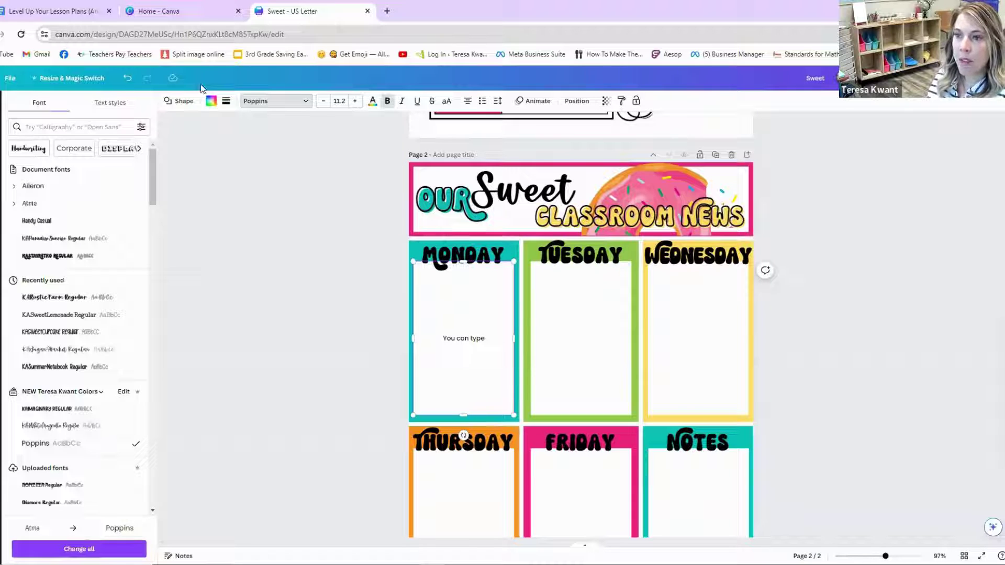
left_click(127, 78)
left_click(127, 78)
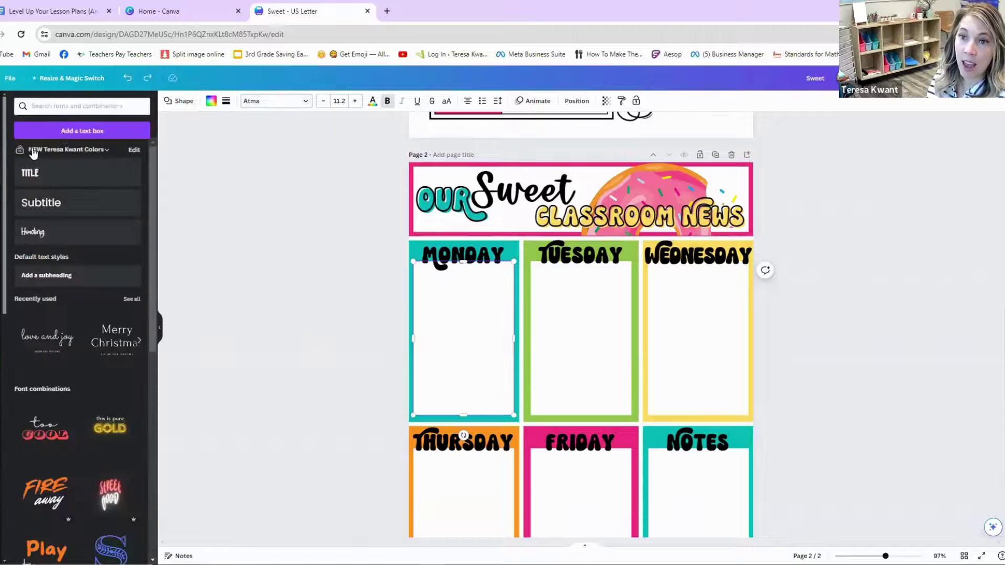
Add a paragraph text box just under the MONDAY heading and set it to Poppins.
left_click(82, 130)
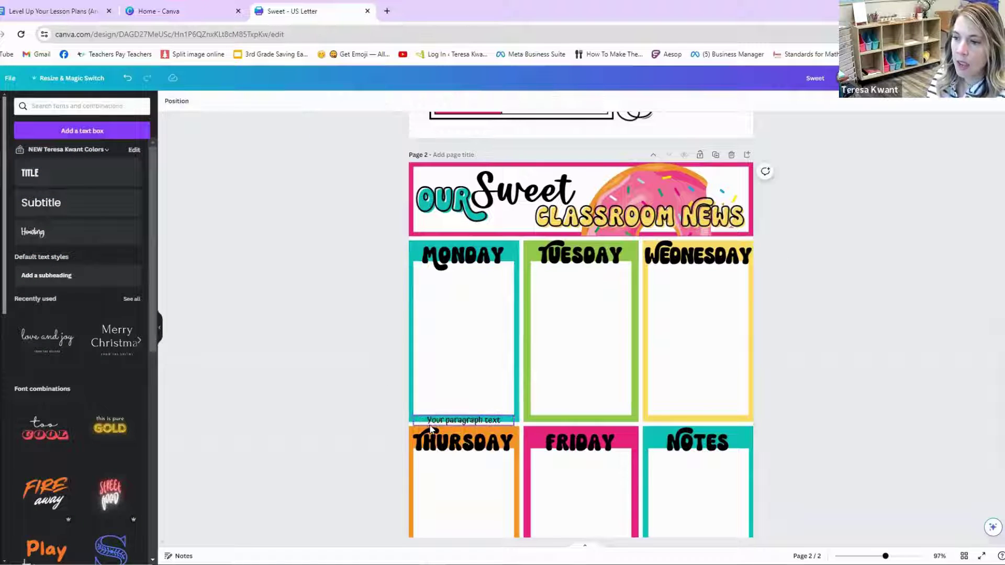
left_click_drag(429, 419, 427, 280)
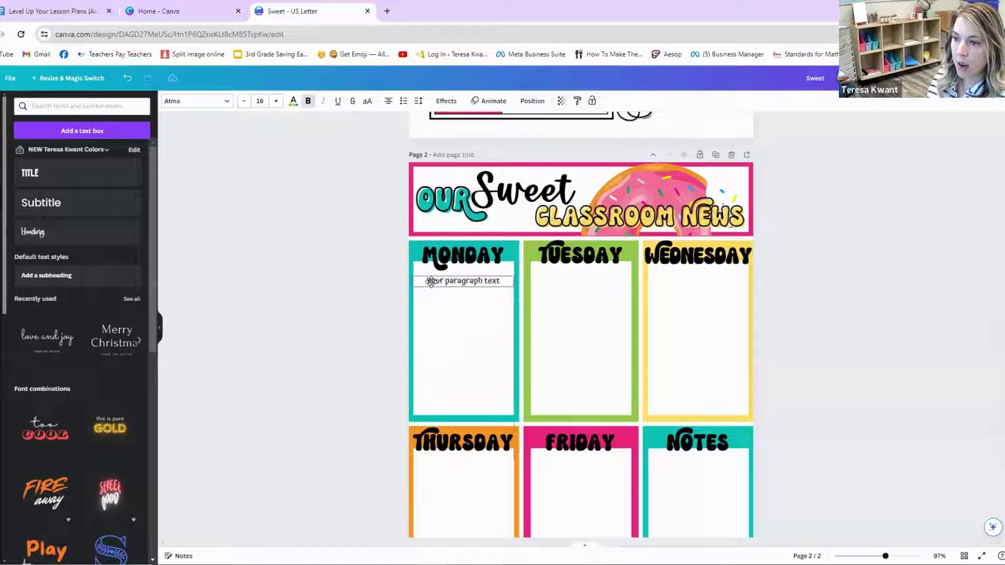
left_click(218, 103)
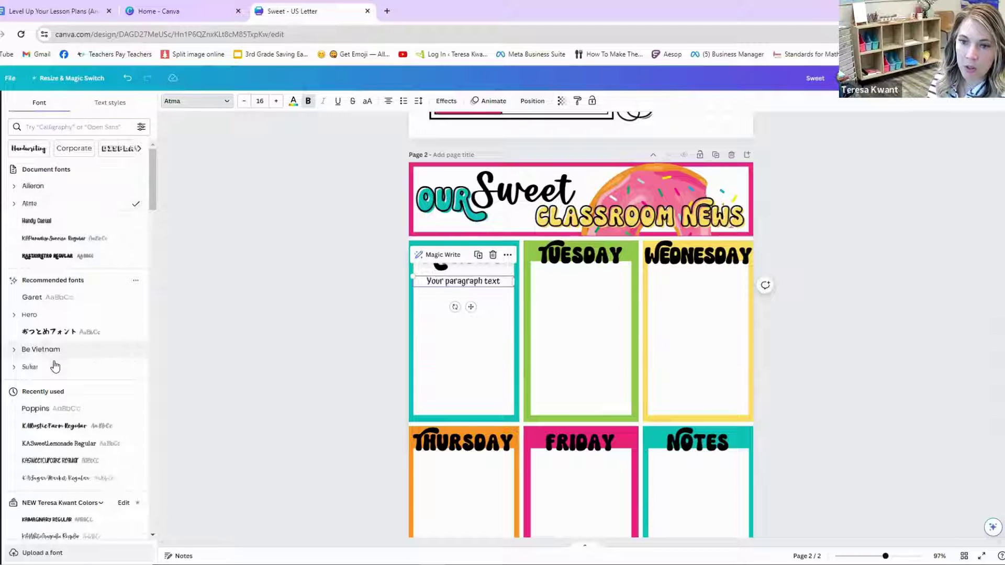
scroll(74, 273, "down", 1)
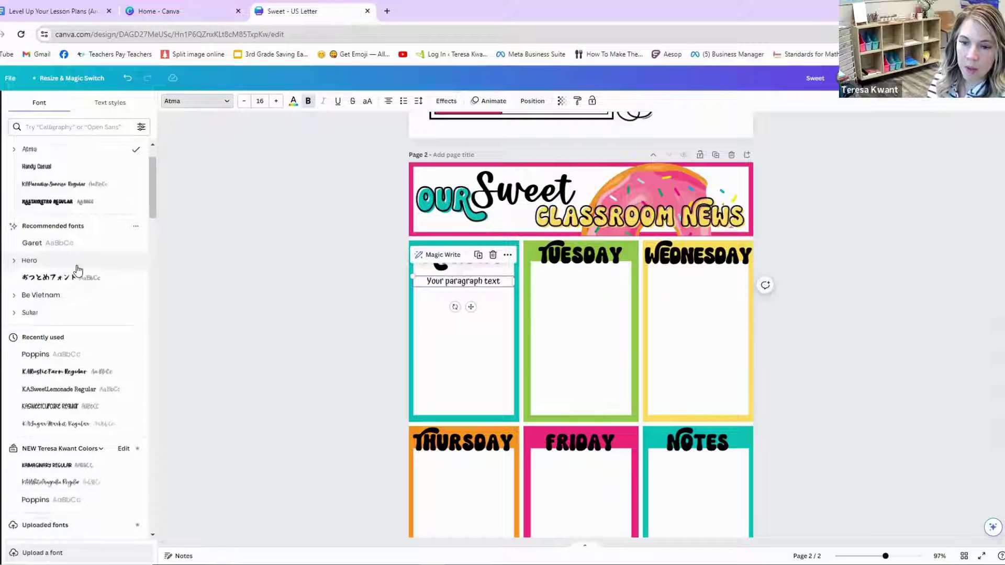
left_click(52, 499)
Replace the paragraph placeholder with 'Type Here' and select the finished text box.
double_click(470, 280)
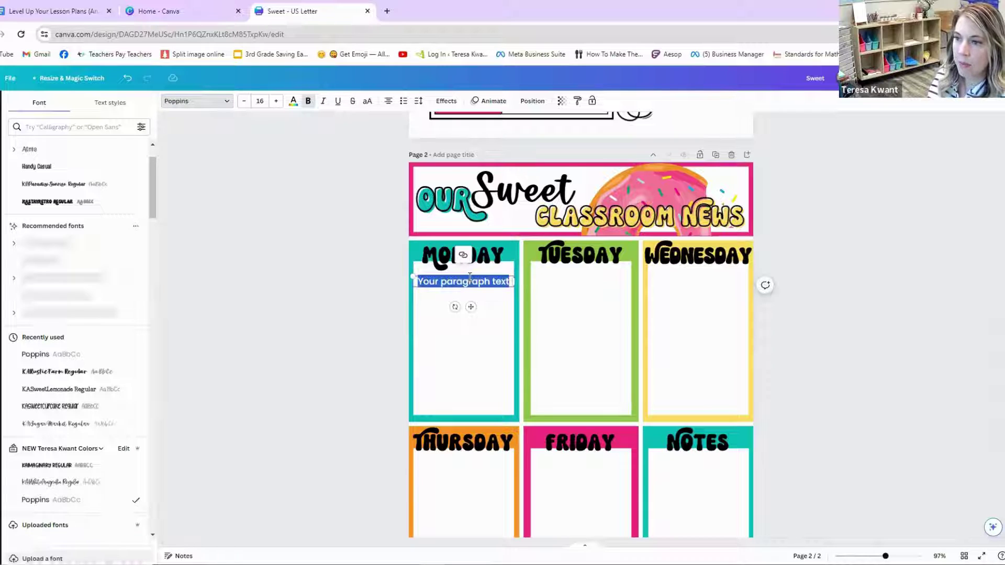
key("Caps_Lock")
type("T")
key("Caps_Lock")
type("ype Here")
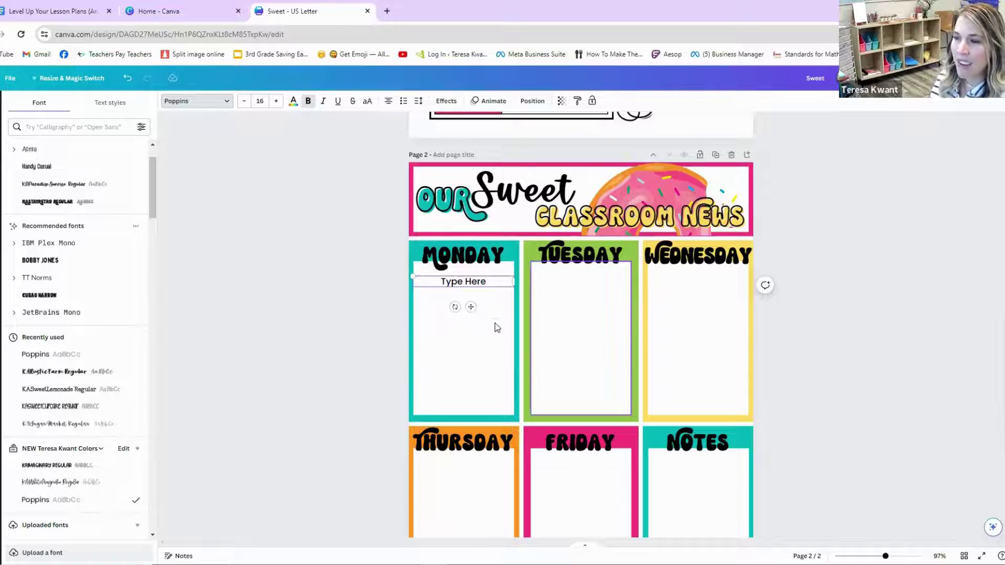
key("Escape")
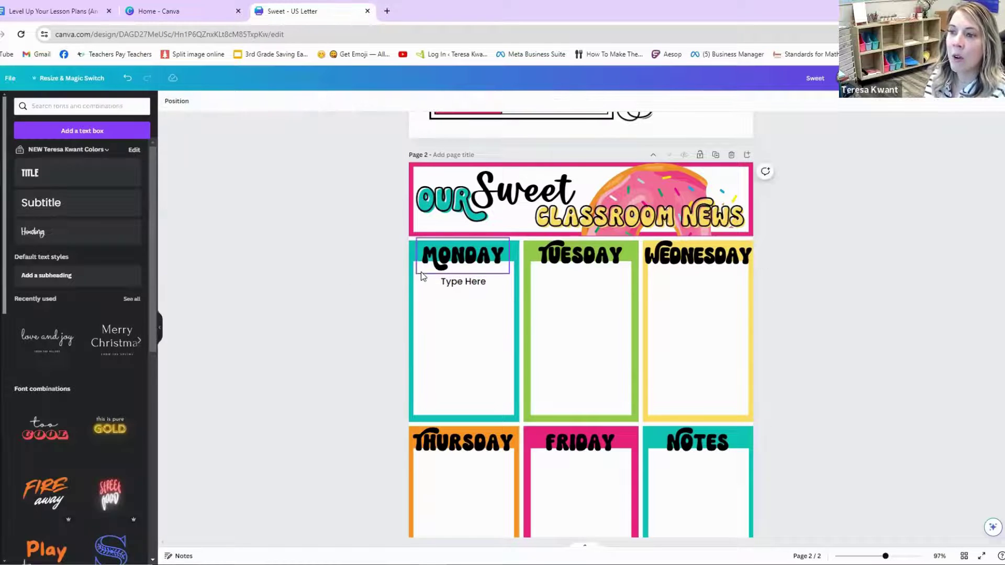
right_click(426, 275)
left_click(460, 297)
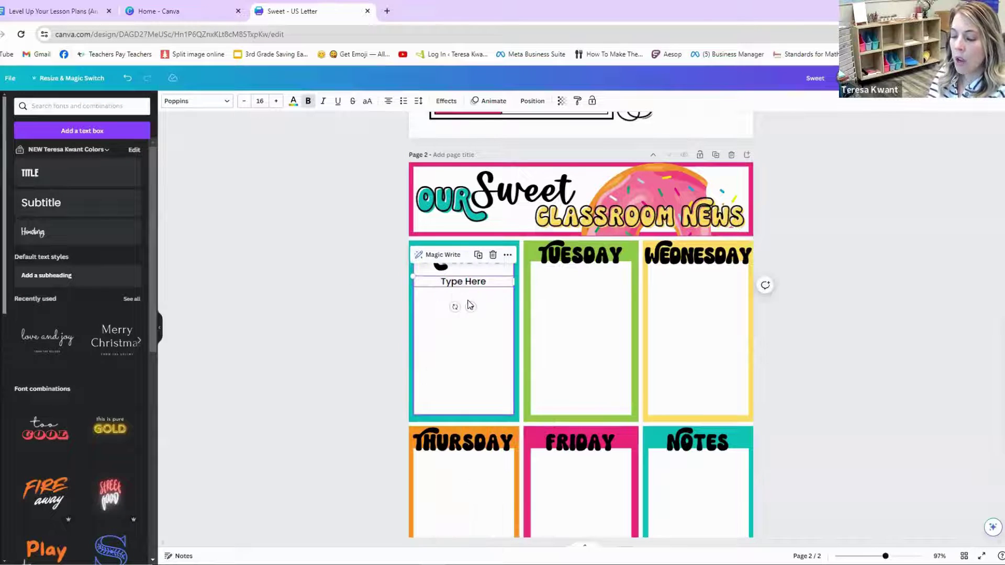
Place copies of the Type Here text in the Tuesday and Wednesday boxes.
left_click_drag(460, 278, 577, 279)
double_click(577, 280)
key("Caps_Lock")
left_click(424, 314)
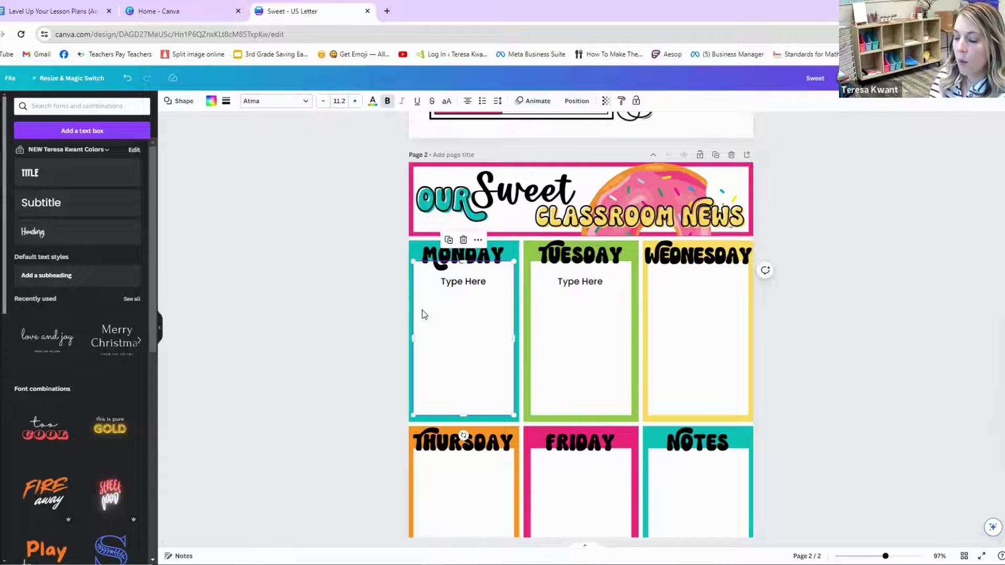
left_click_drag(474, 283, 706, 292)
Duplicate Monday's Type Here with Ctrl+D into the Thursday, Friday and Notes boxes.
left_click(463, 282)
key("ctrl+d")
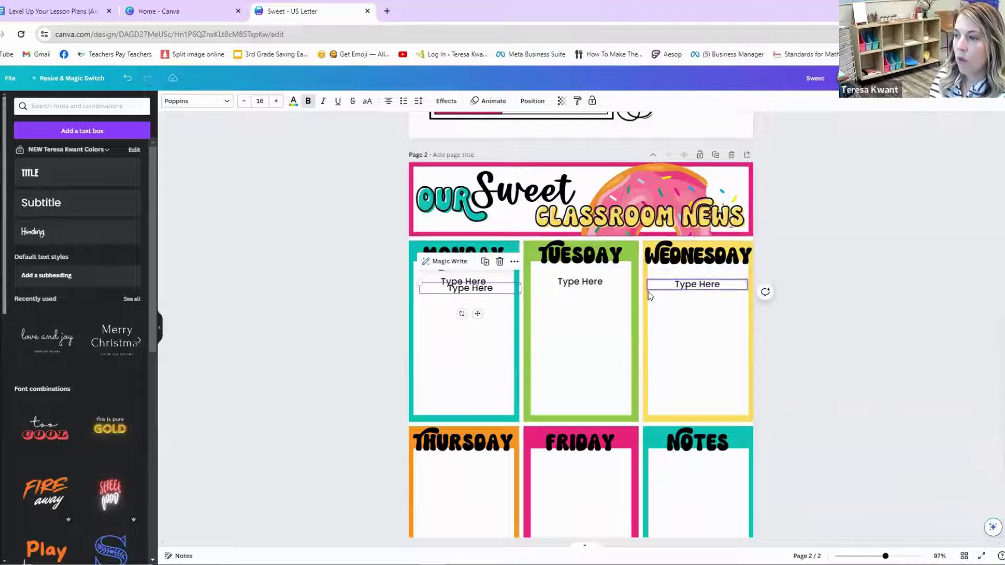
scroll(455, 261, "down", 1)
left_click_drag(469, 239, 460, 409)
left_click(464, 228)
key("ctrl+d")
left_click_drag(462, 234, 580, 410)
left_click(464, 228)
key("ctrl+d")
left_click_drag(470, 234, 685, 409)
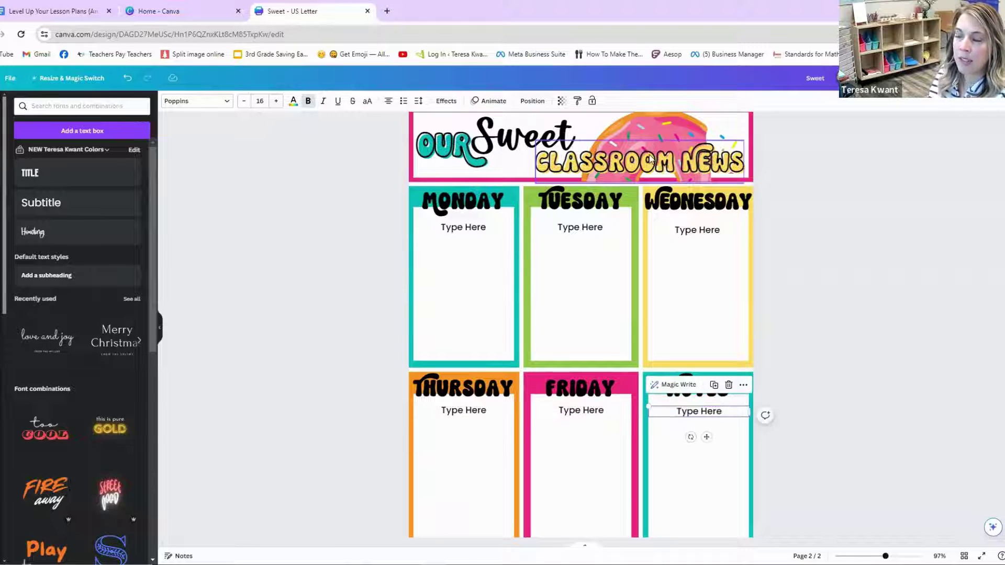
Drag the Notes text box's bottom handle upward so a teal band shows beneath it.
scroll(615, 194, "up", 1)
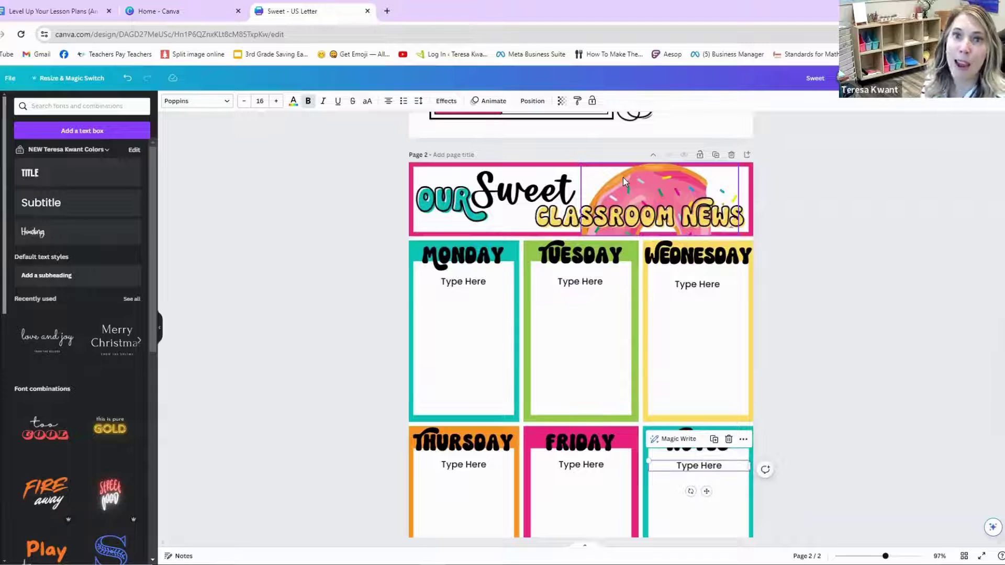
left_click(319, 335)
scroll(319, 335, "down", 1)
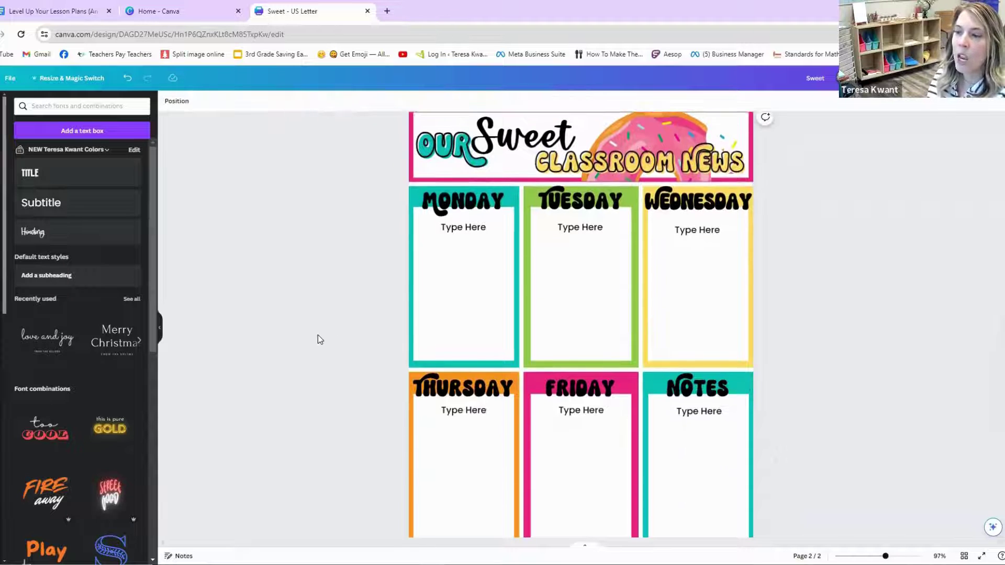
scroll(608, 402, "down", 1)
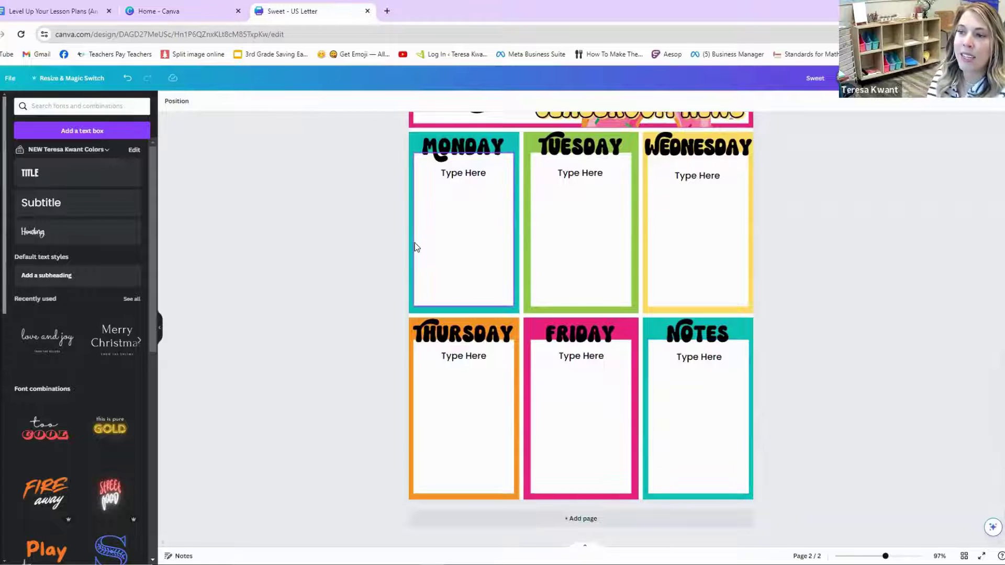
scroll(433, 287, "up", 3)
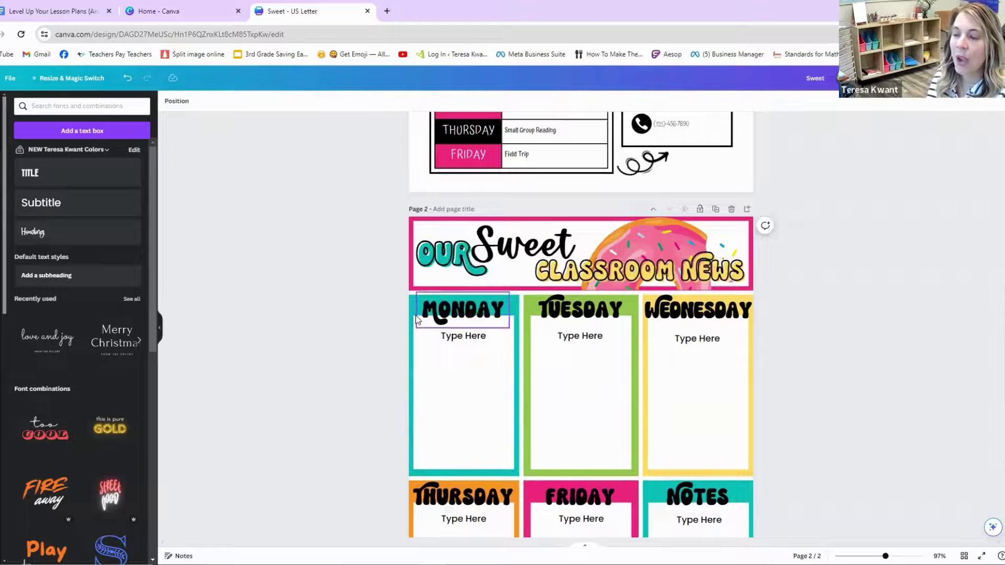
scroll(415, 315, "down", 2)
scroll(628, 408, "down", 1)
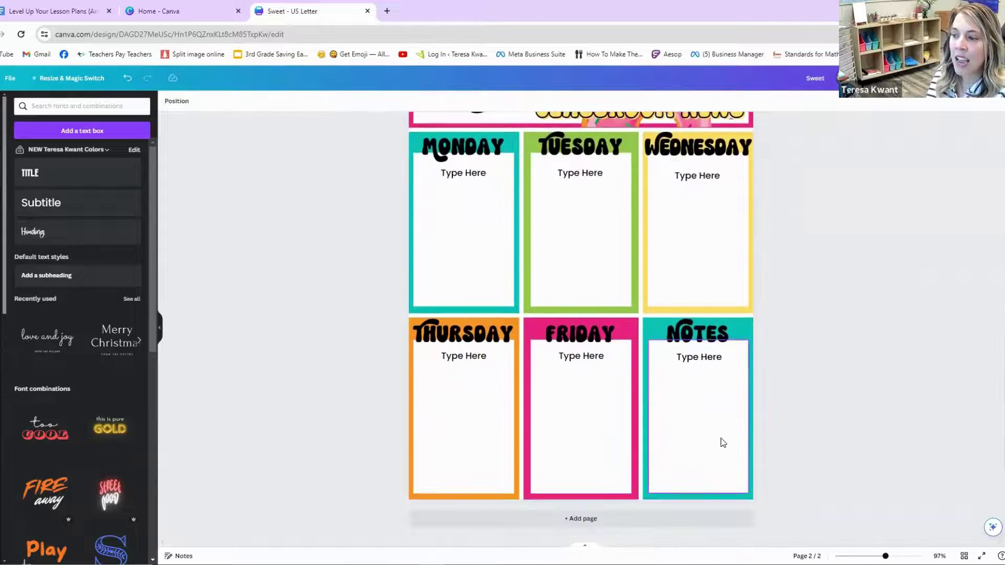
left_click(689, 486)
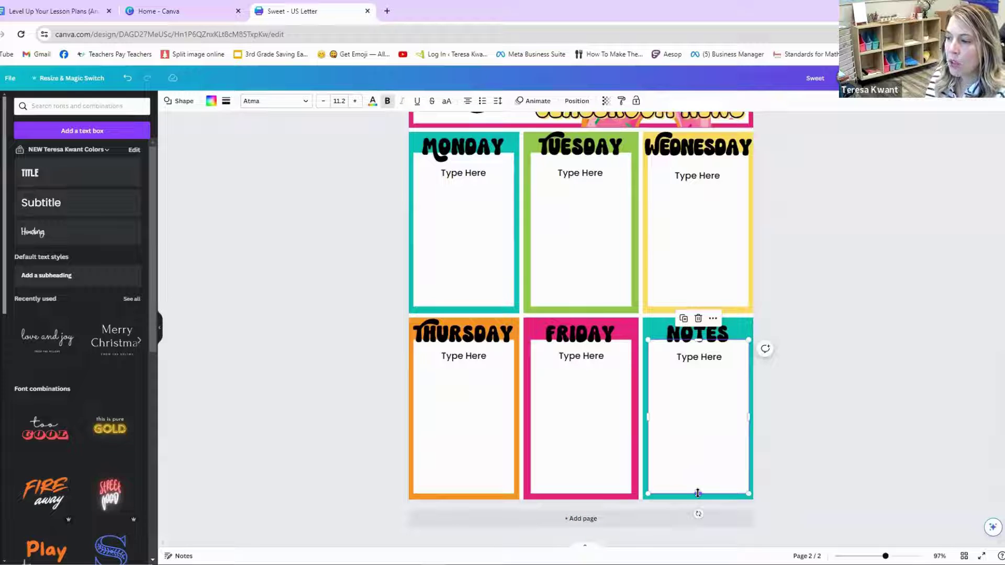
left_click_drag(698, 494, 698, 435)
left_click(746, 374)
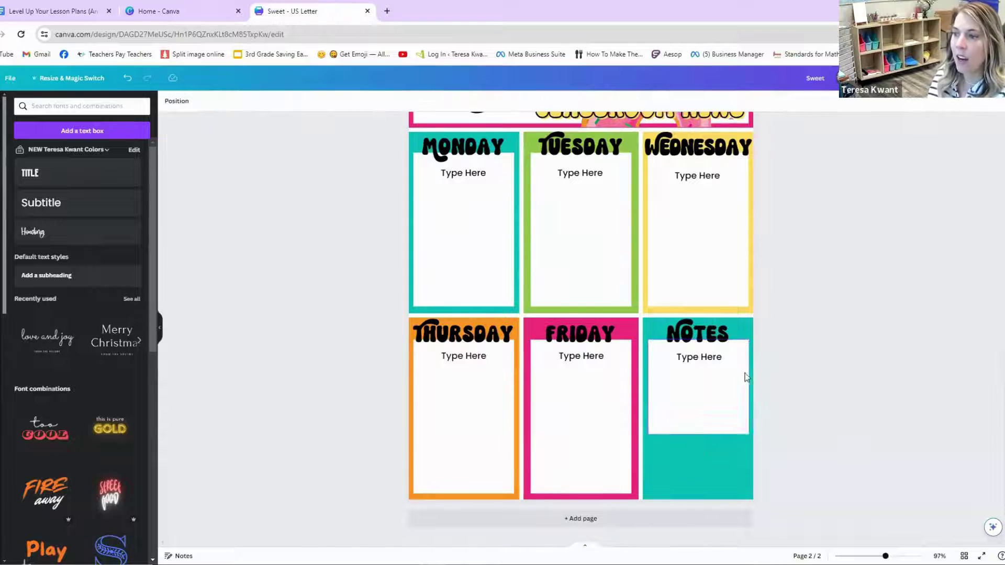
scroll(679, 341, "up", 2)
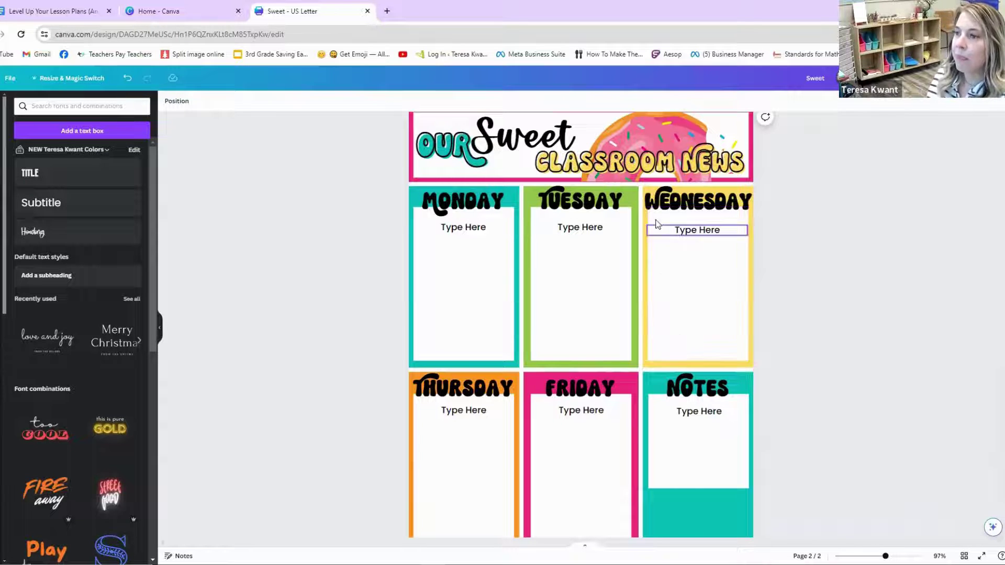
Copy the Sweet header text into the bottom of the Notes box and retype it as 'Date'.
right_click(530, 141)
left_click(545, 152)
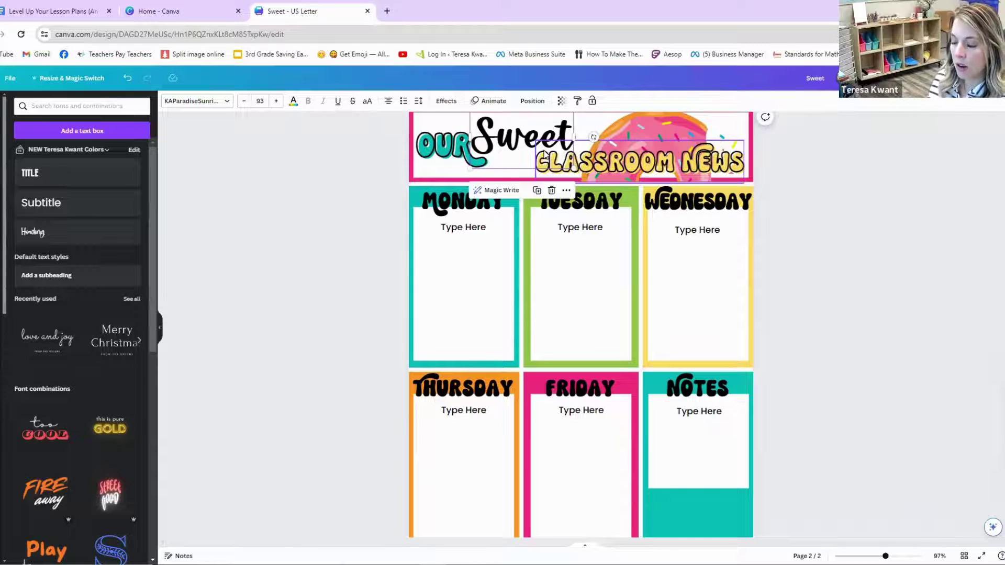
key("ctrl+v")
left_click_drag(523, 140, 679, 488)
double_click(679, 488)
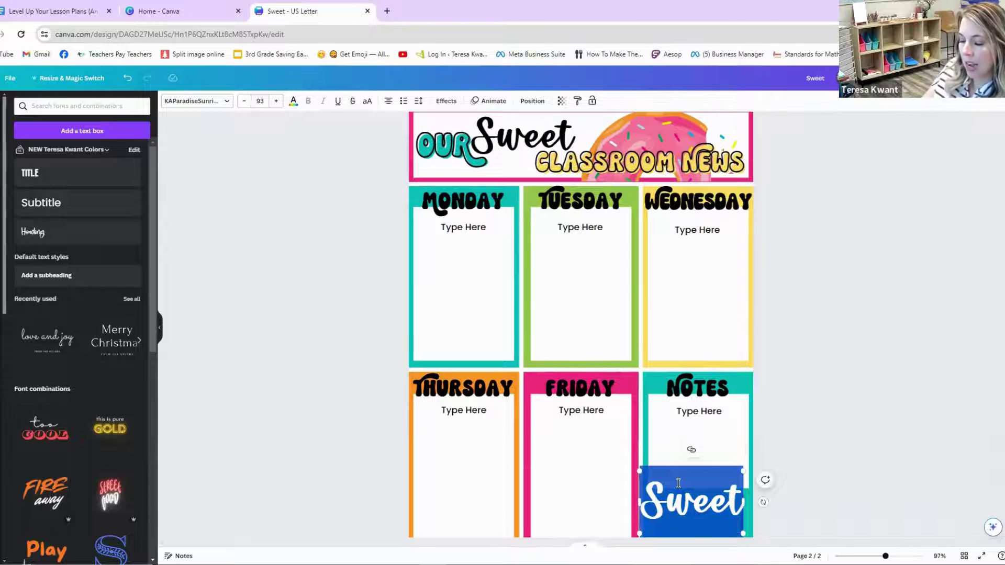
type("d")
key("Caps_Lock")
type("AT")
key("BackSpace")
key("BackSpace")
key("BackSpace")
type("D")
key("Caps_Lock")
type("ate")
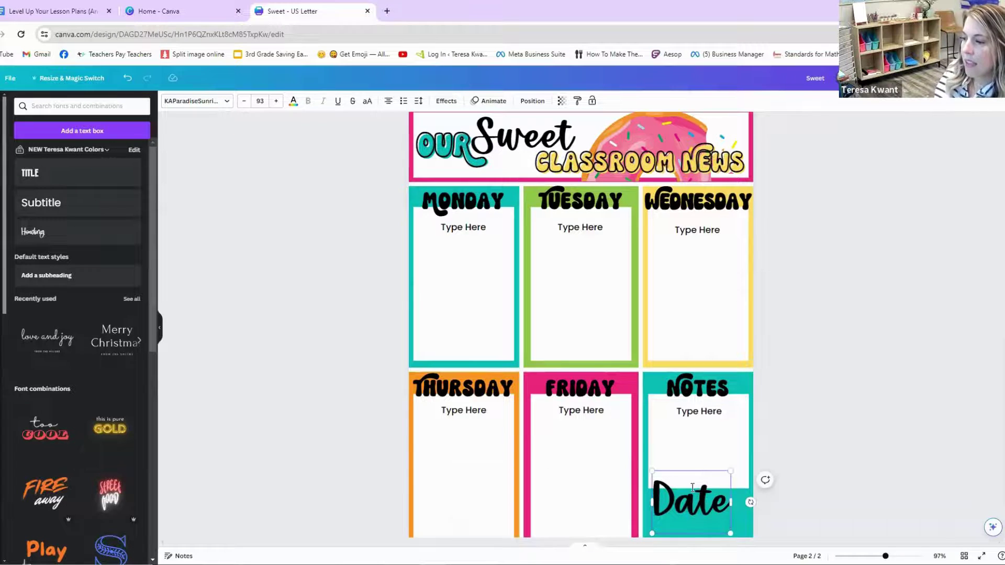
scroll(846, 489, "down", 1)
left_click(846, 489)
left_click_drag(704, 457, 709, 457)
Duplicate a Type Here box under the Date heading and change it to 'August 22-26'.
right_click(684, 356)
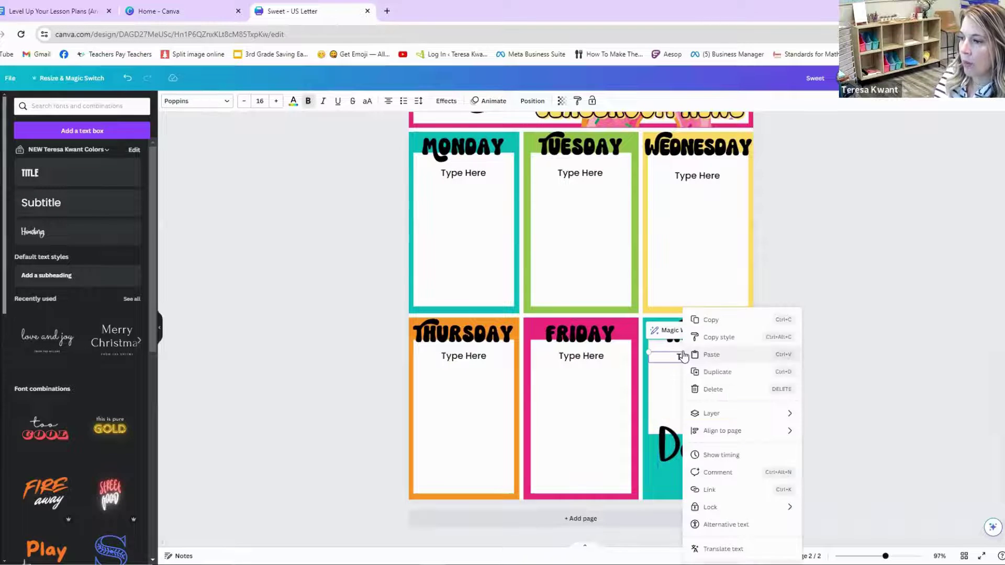
left_click(701, 317)
key("ctrl+v")
left_click_drag(708, 366, 697, 481)
double_click(696, 480)
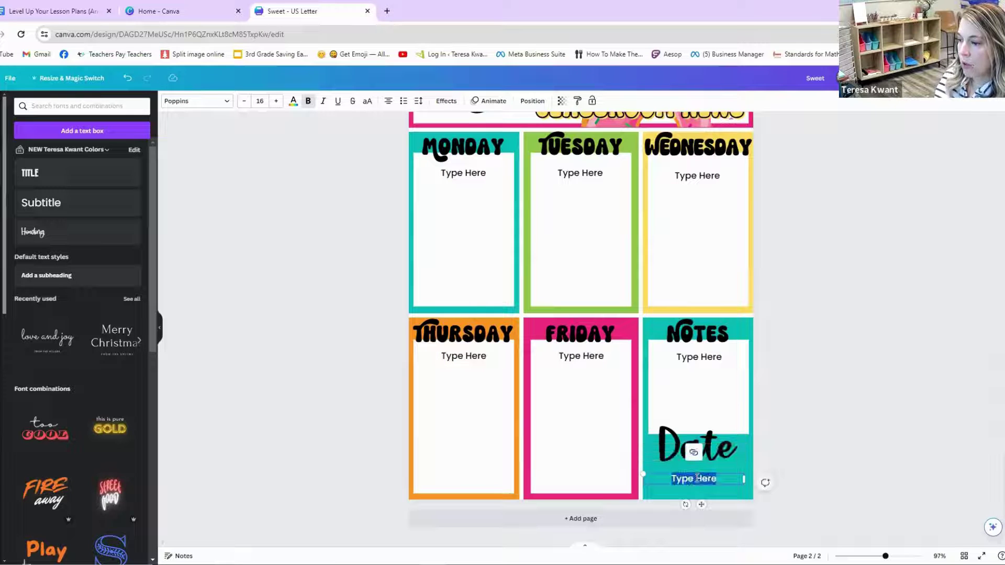
type("A")
key("Caps_Lock")
type("ugust")
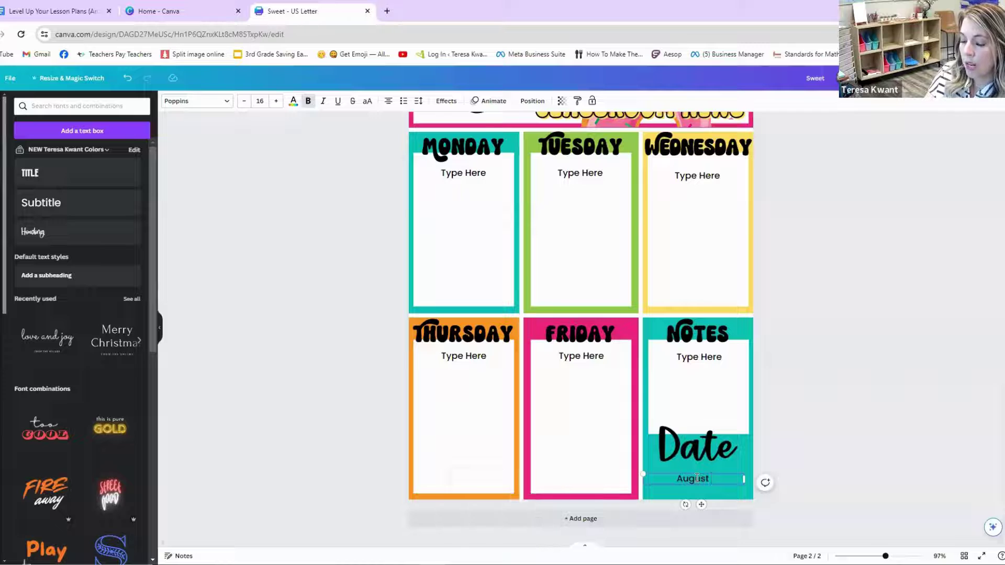
type(" 22-")
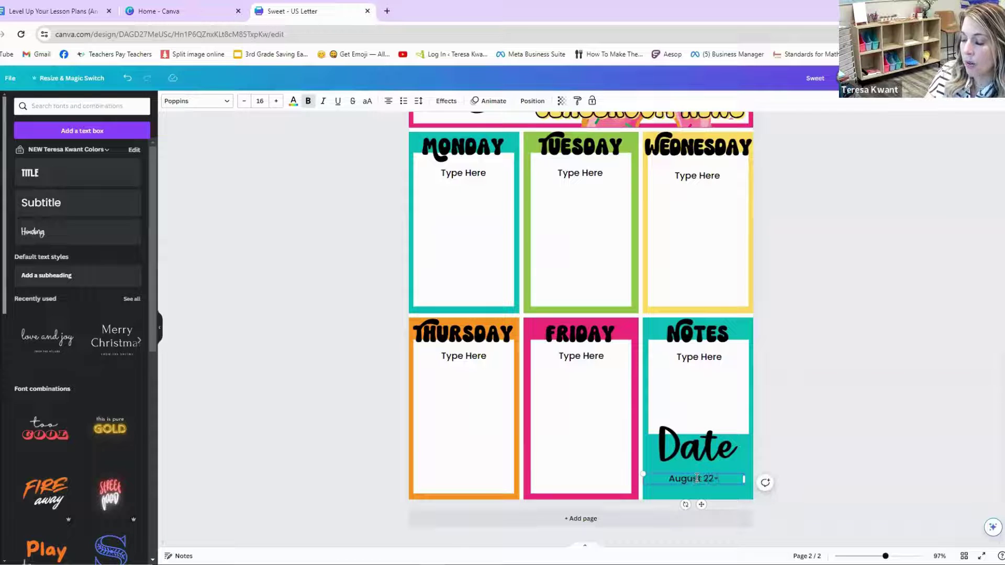
type("26")
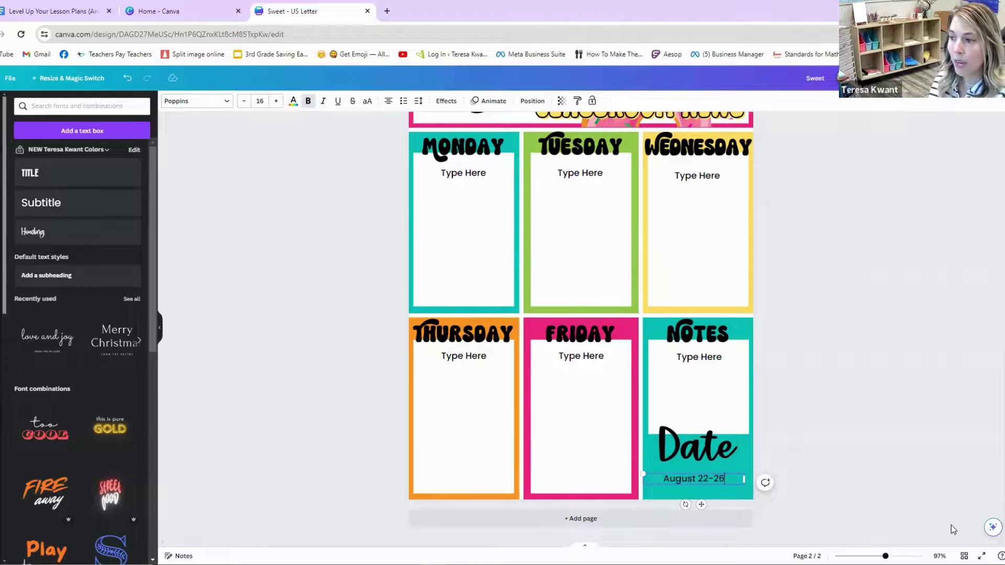
left_click(922, 520)
left_click(682, 480)
mouse_move(683, 480)
left_mouse_down()
mouse_move(682, 470)
mouse_move(683, 482)
left_mouse_up()
Enlarge the August 22-26 text two font sizes and nudge the Date heading down slightly.
left_click(276, 102)
left_click(276, 101)
left_click(276, 101)
left_click(681, 446)
left_click_drag(681, 447, 678, 453)
left_click(824, 442)
scroll(825, 443, "up", 2)
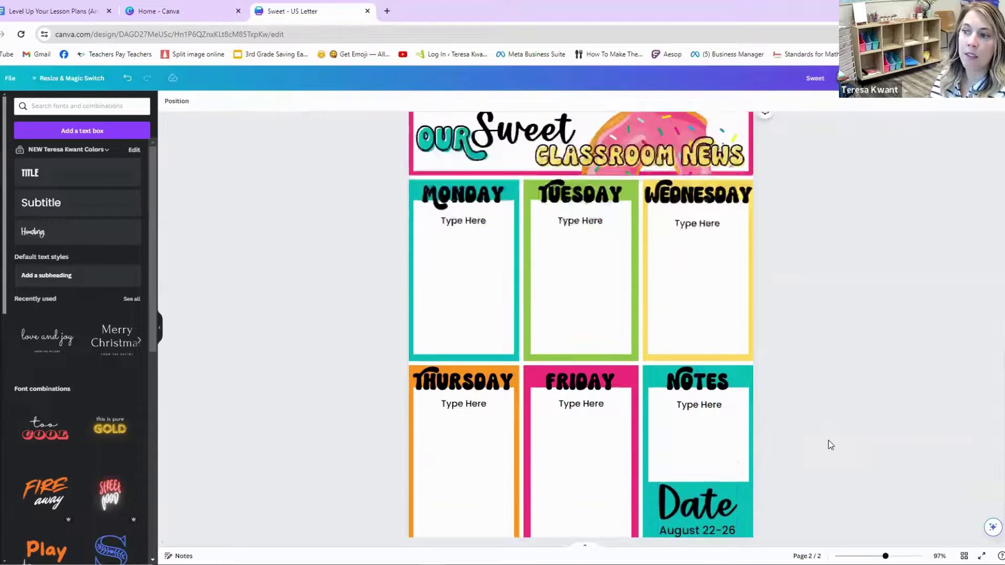
Search Graphics for 'ice cream' and add the red sprinkled cone to the page.
scroll(827, 443, "down", 2)
scroll(821, 459, "up", 2)
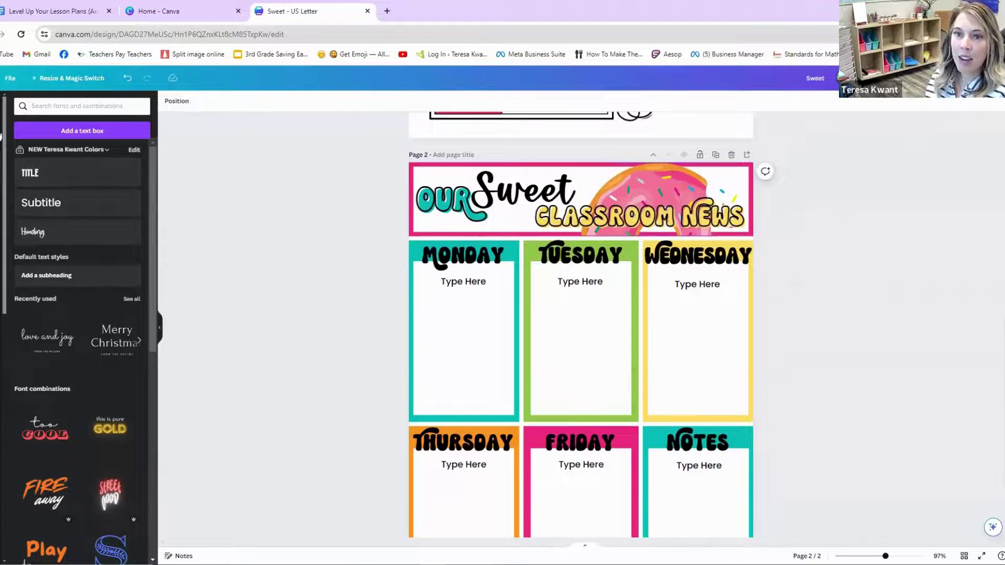
left_click(8, 128)
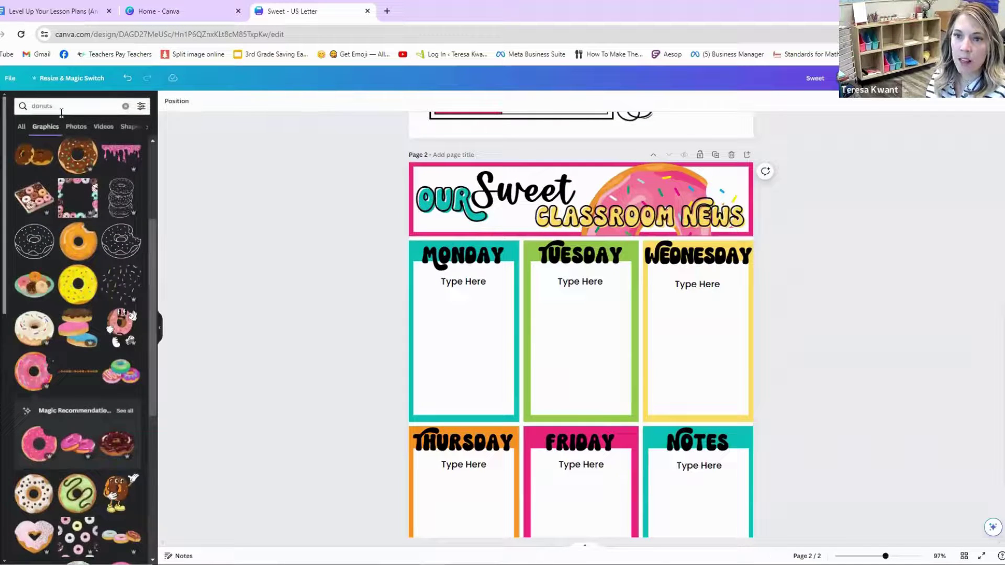
left_click(62, 112)
type("ice crea")
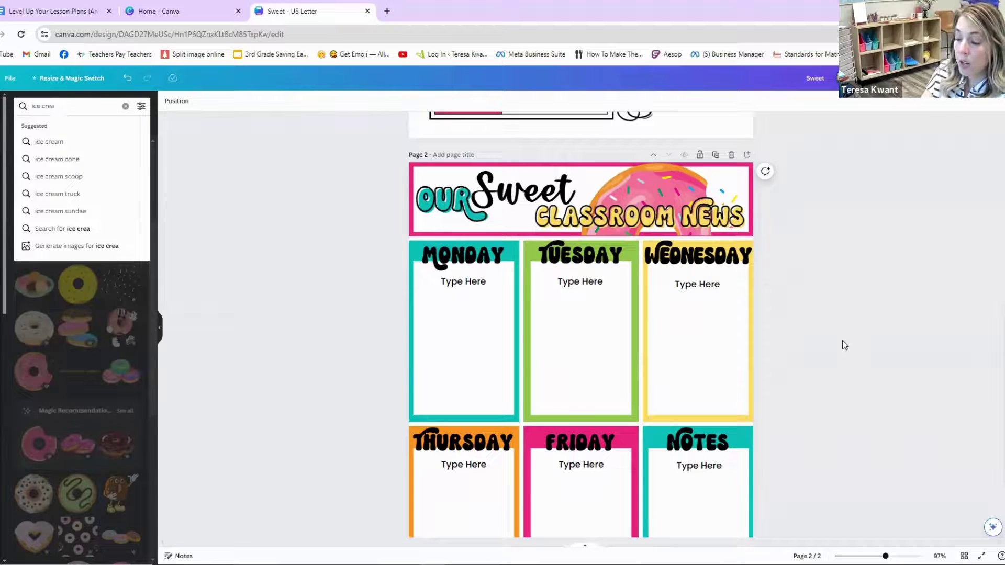
type(",m")
key("Return")
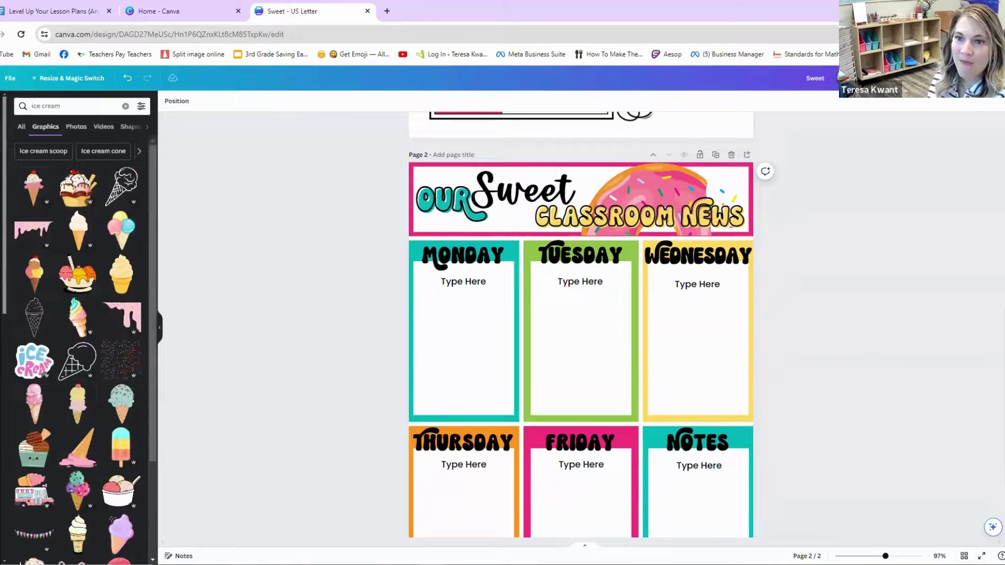
scroll(84, 390, "down", 2)
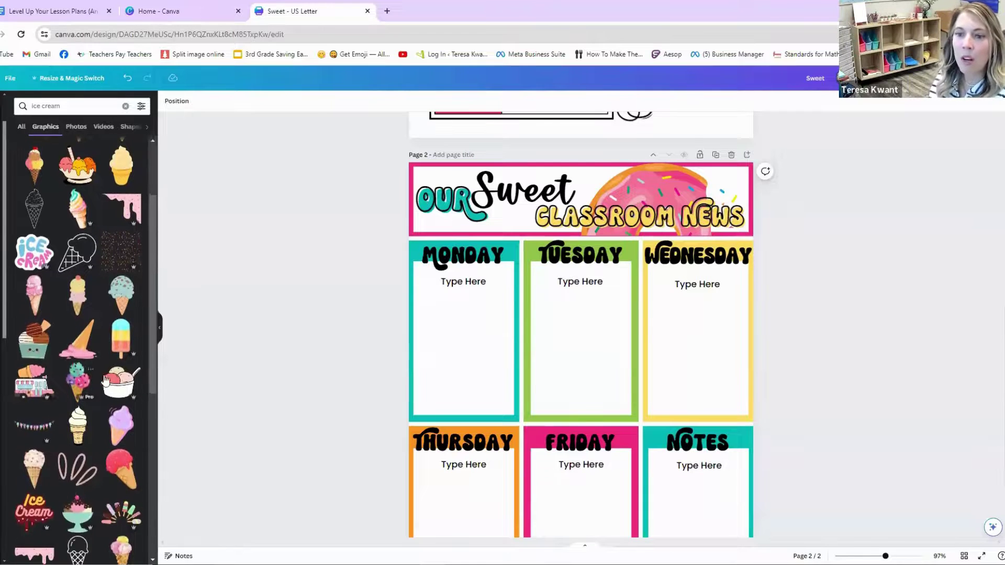
scroll(89, 398, "down", 1)
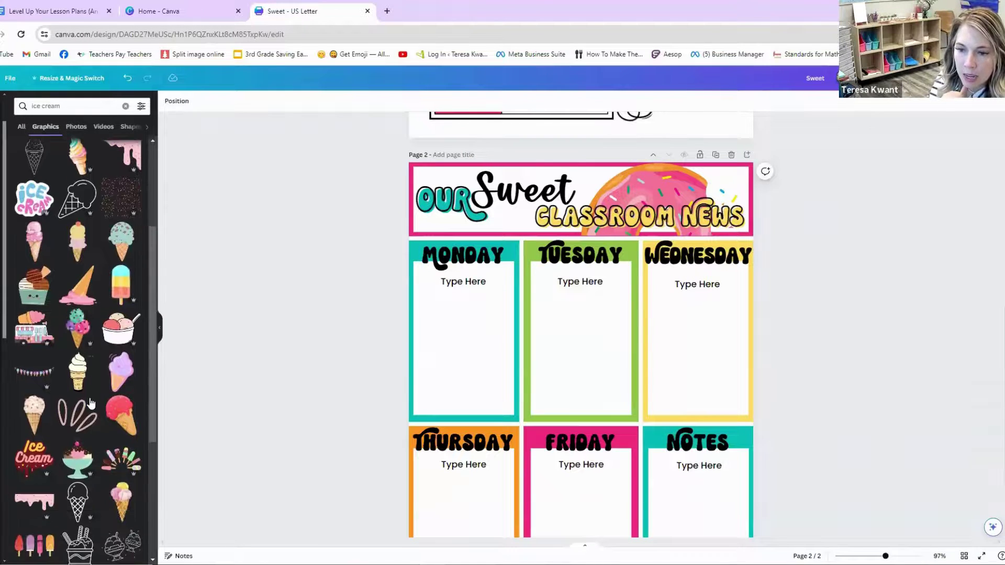
left_click(117, 422)
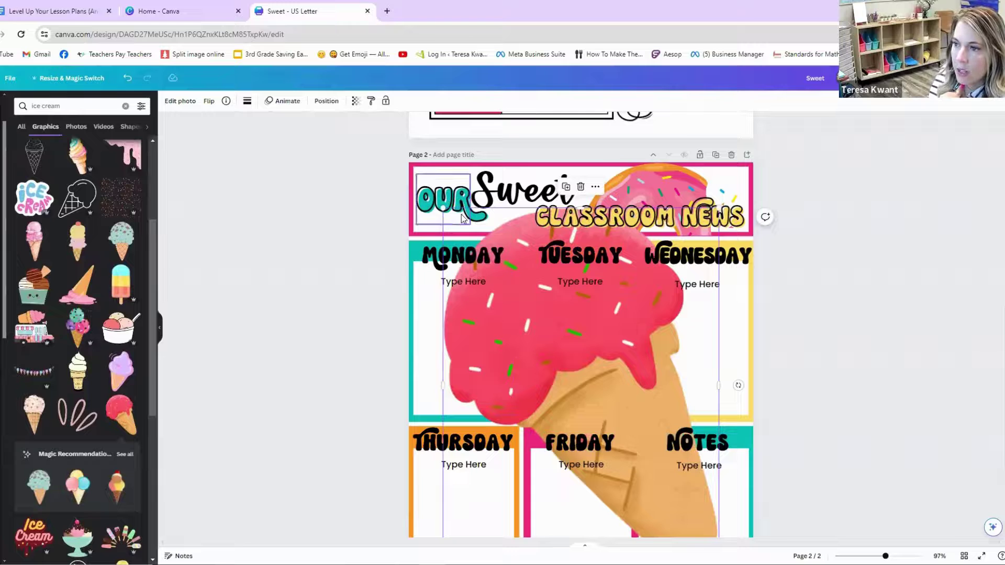
Shrink the ice-cream cone and place it at the Notes box's right edge above Date.
left_click_drag(444, 207, 701, 511)
scroll(700, 402, "down", 2)
left_click_drag(701, 402, 738, 405)
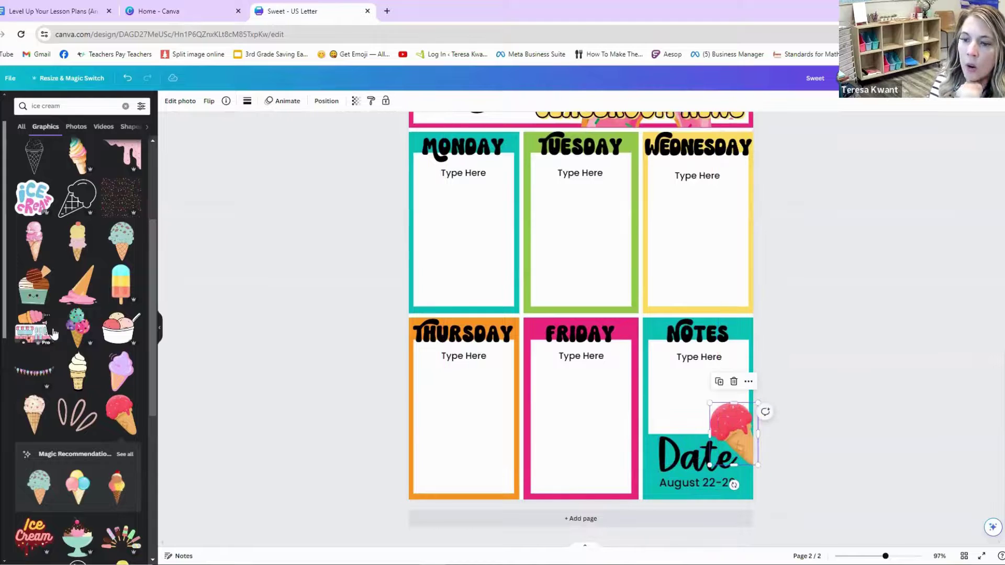
scroll(96, 342, "down", 1)
left_click(262, 377)
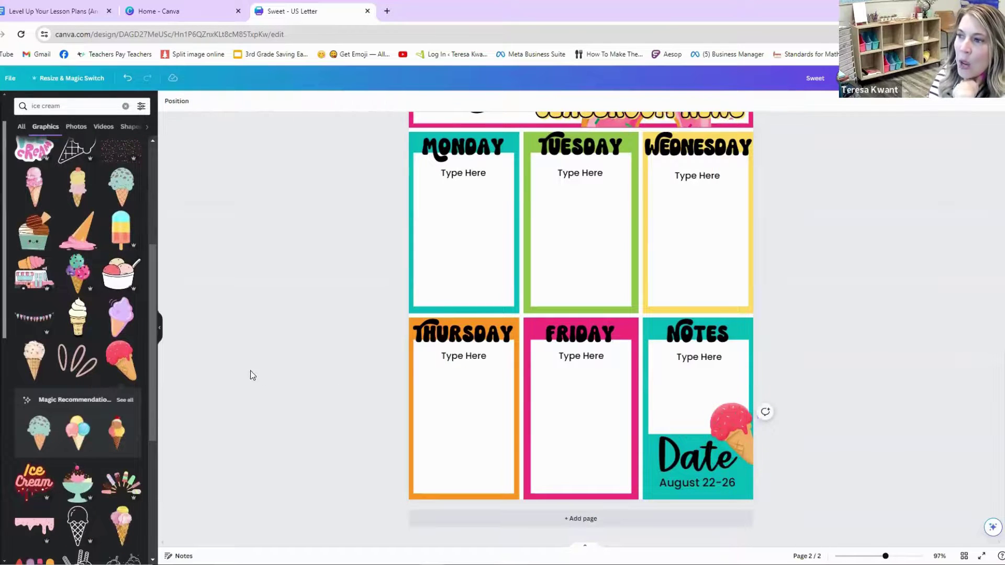
scroll(369, 322, "up", 1)
scroll(366, 320, "up", 1)
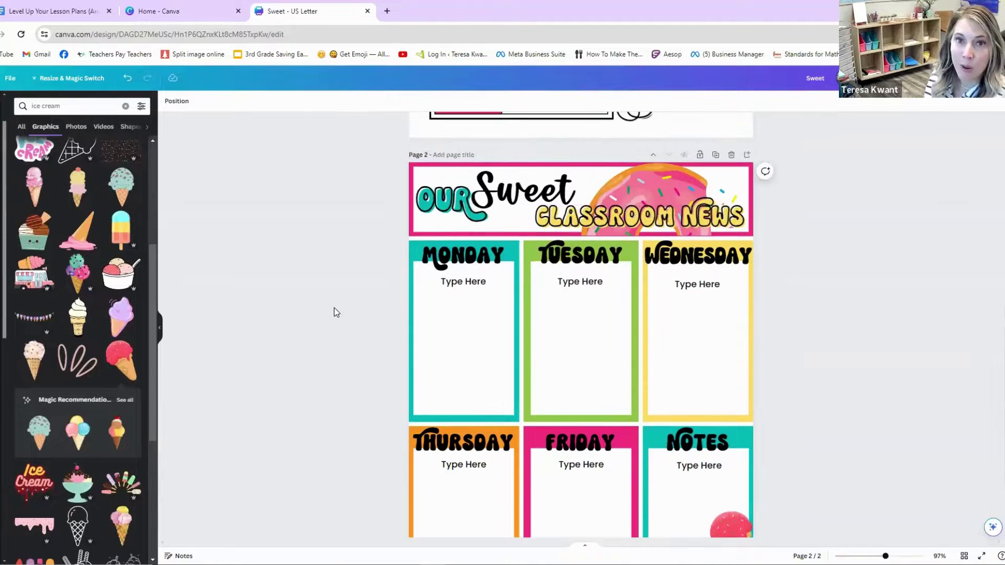
scroll(776, 422, "down", 1)
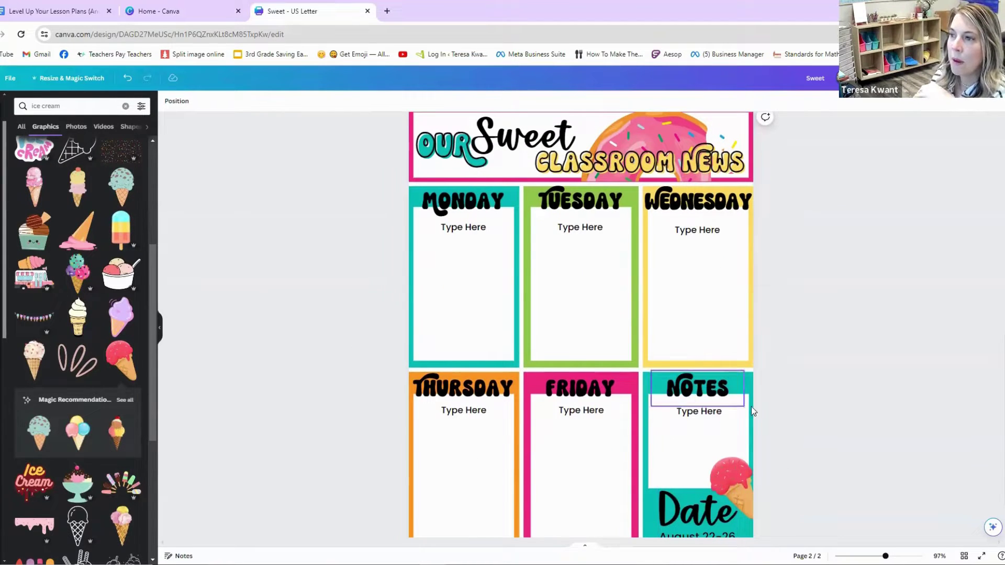
scroll(377, 370, "up", 1)
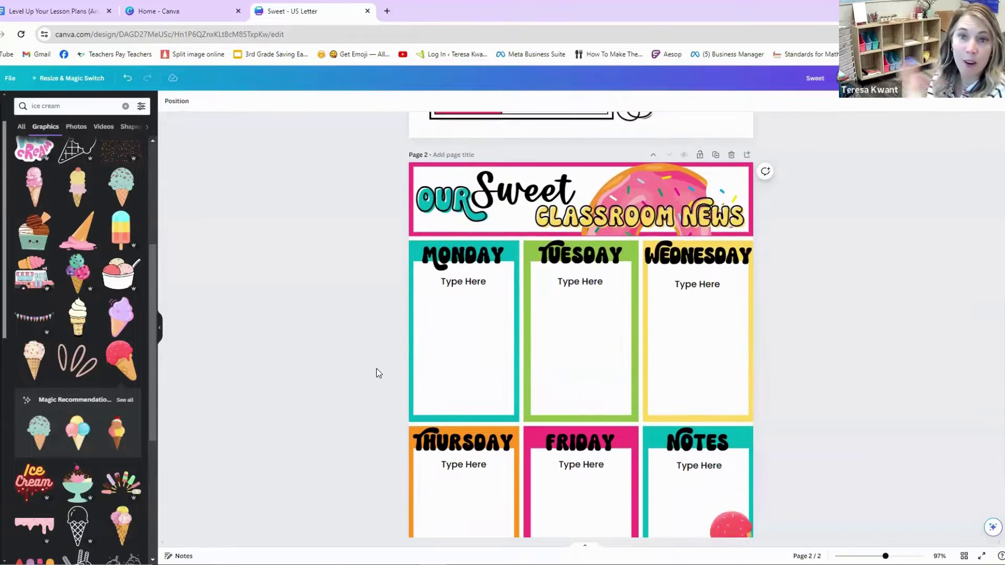